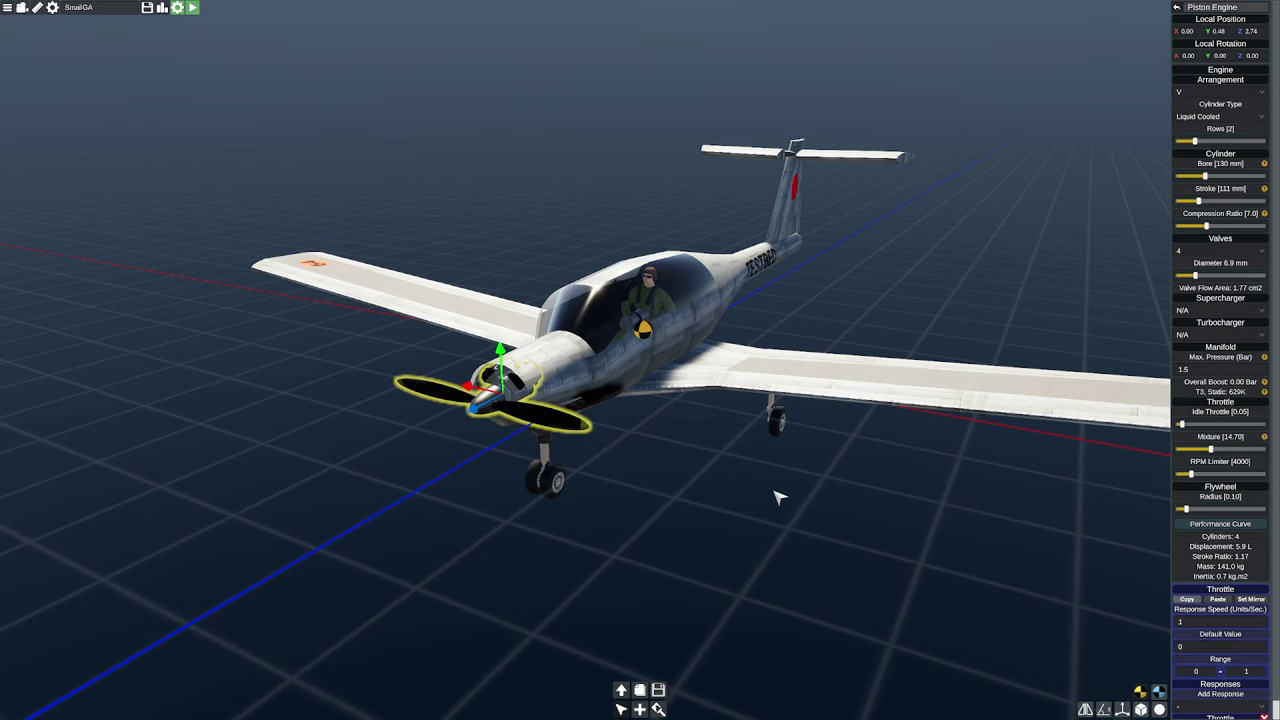
Examine the aircraft's nose, engine and propeller from the front, close up and from the side.
right_drag(774, 502, 746, 494)
key(w)
key(d)
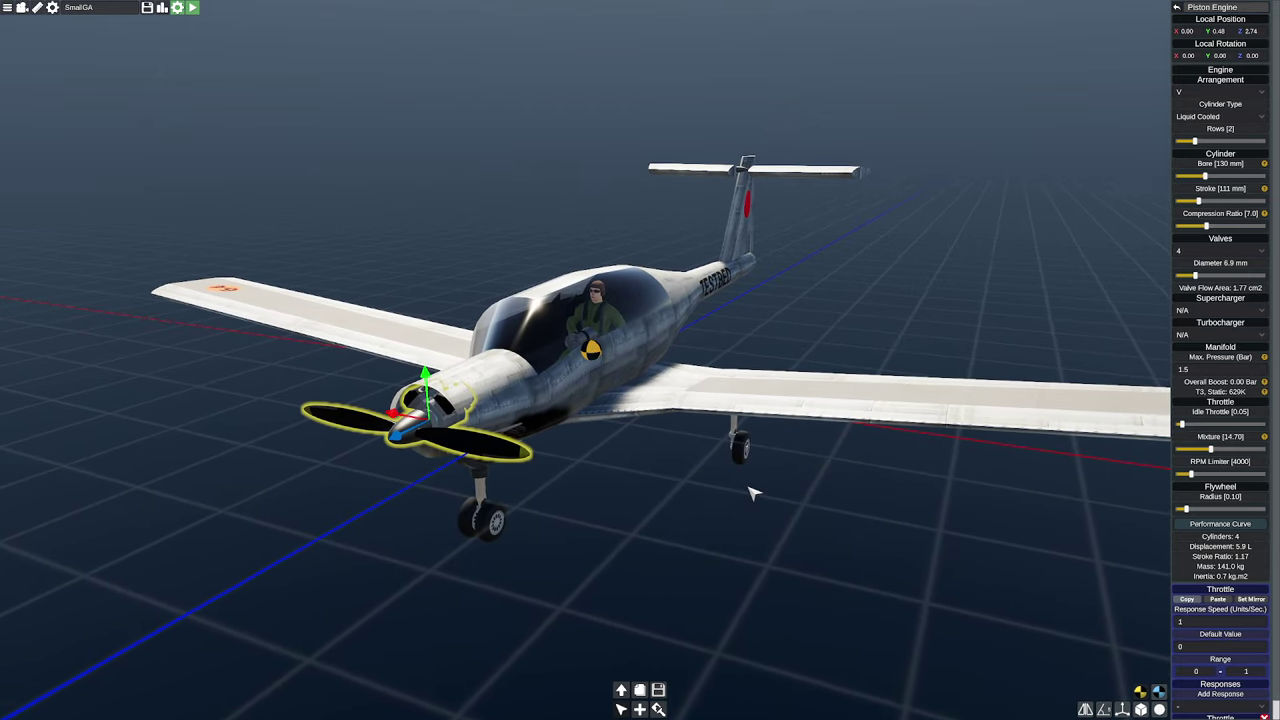
right_drag(672, 495, 574, 486)
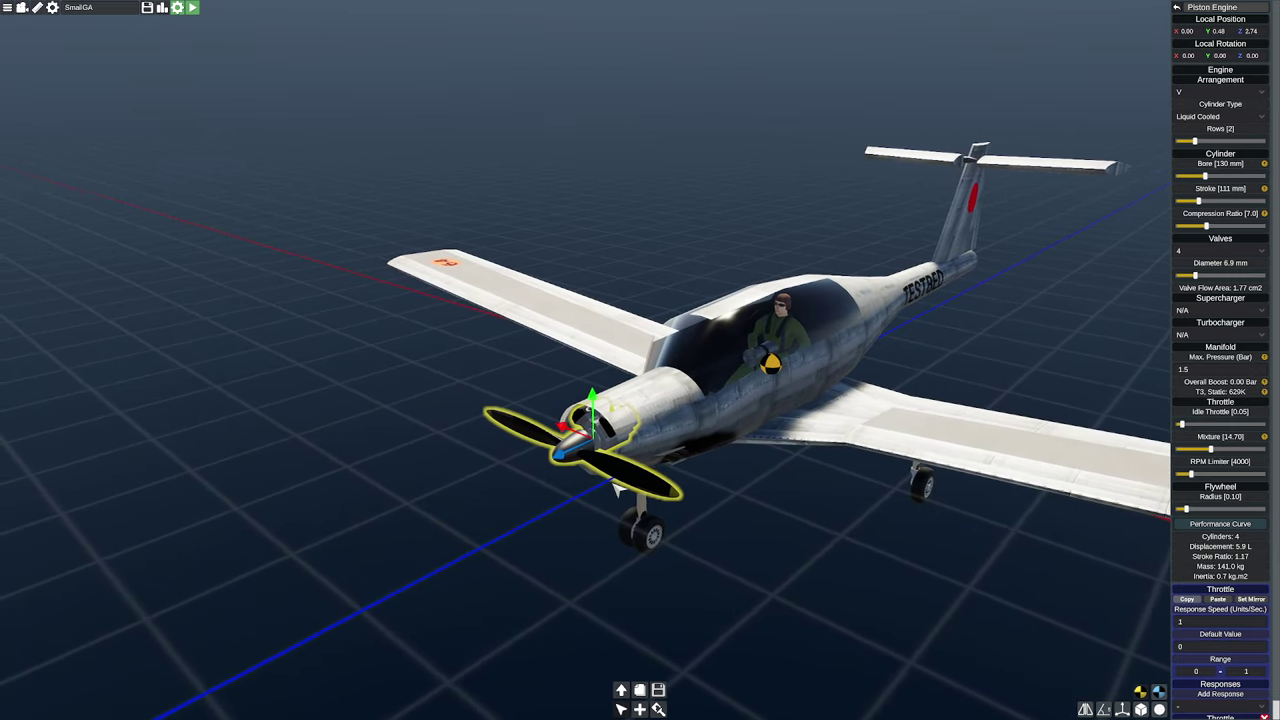
scroll(622, 489, up, 5)
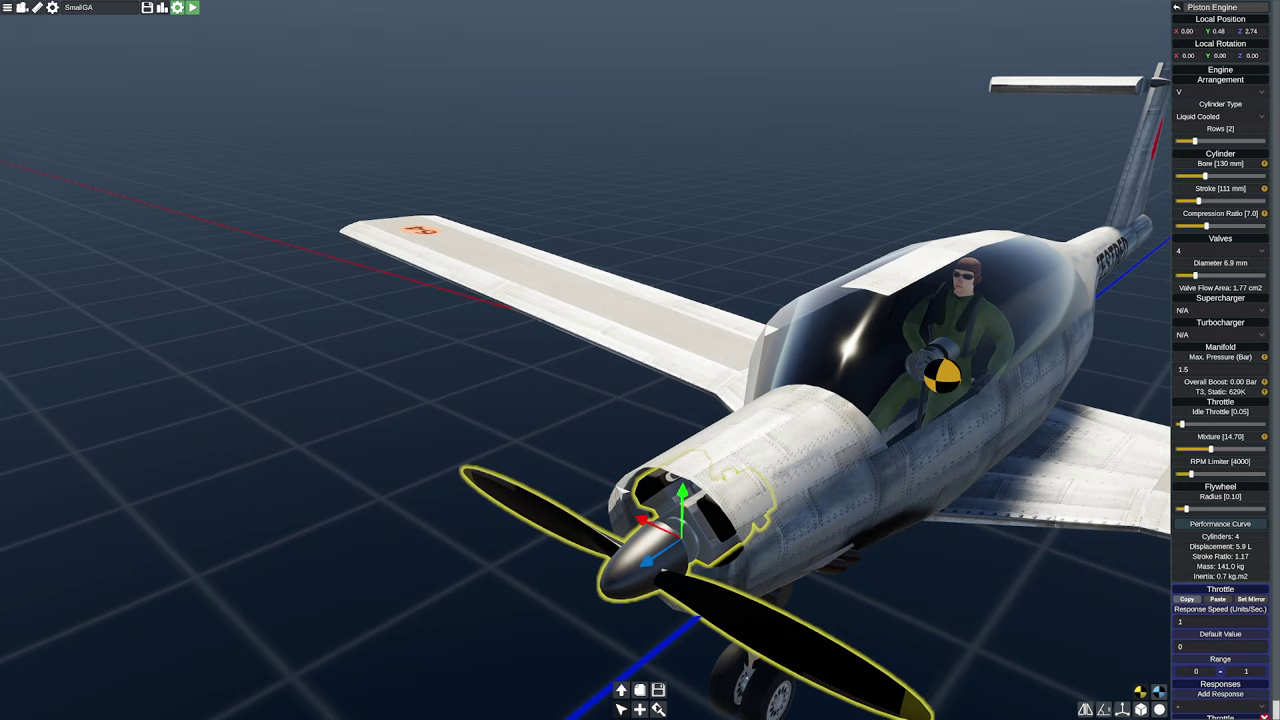
right_drag(622, 489, 680, 542)
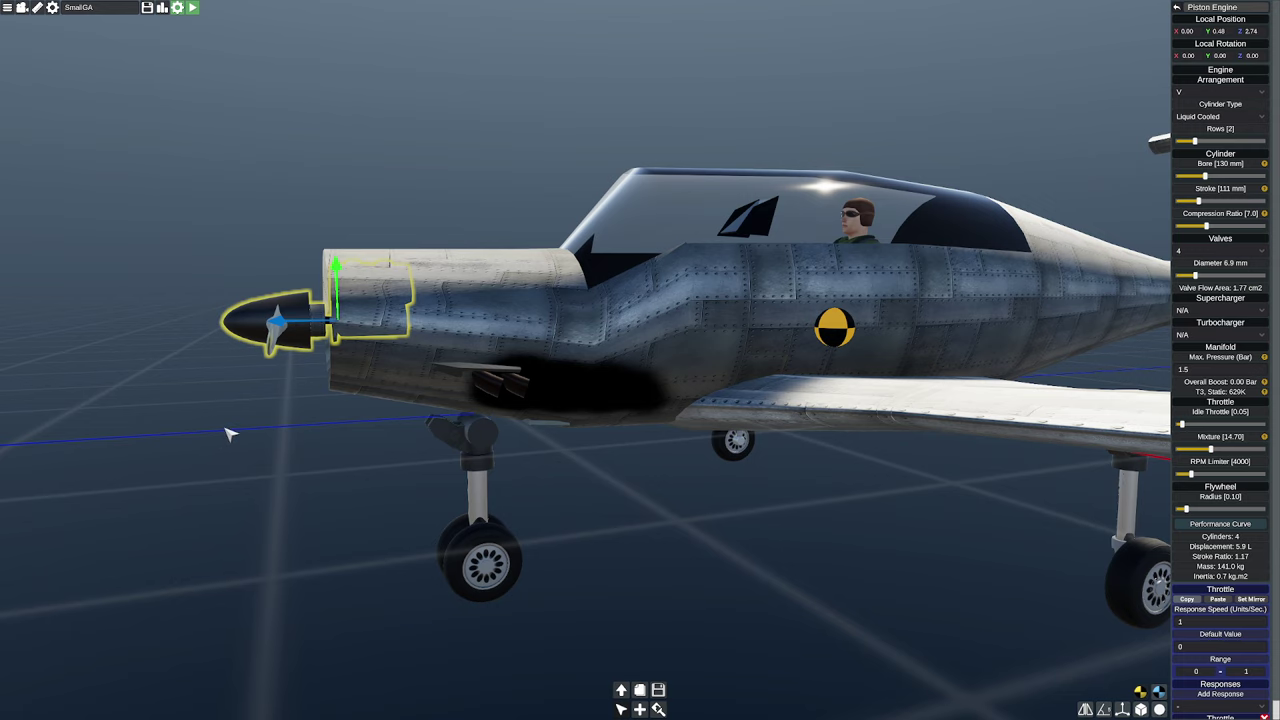
right_drag(240, 428, 259, 427)
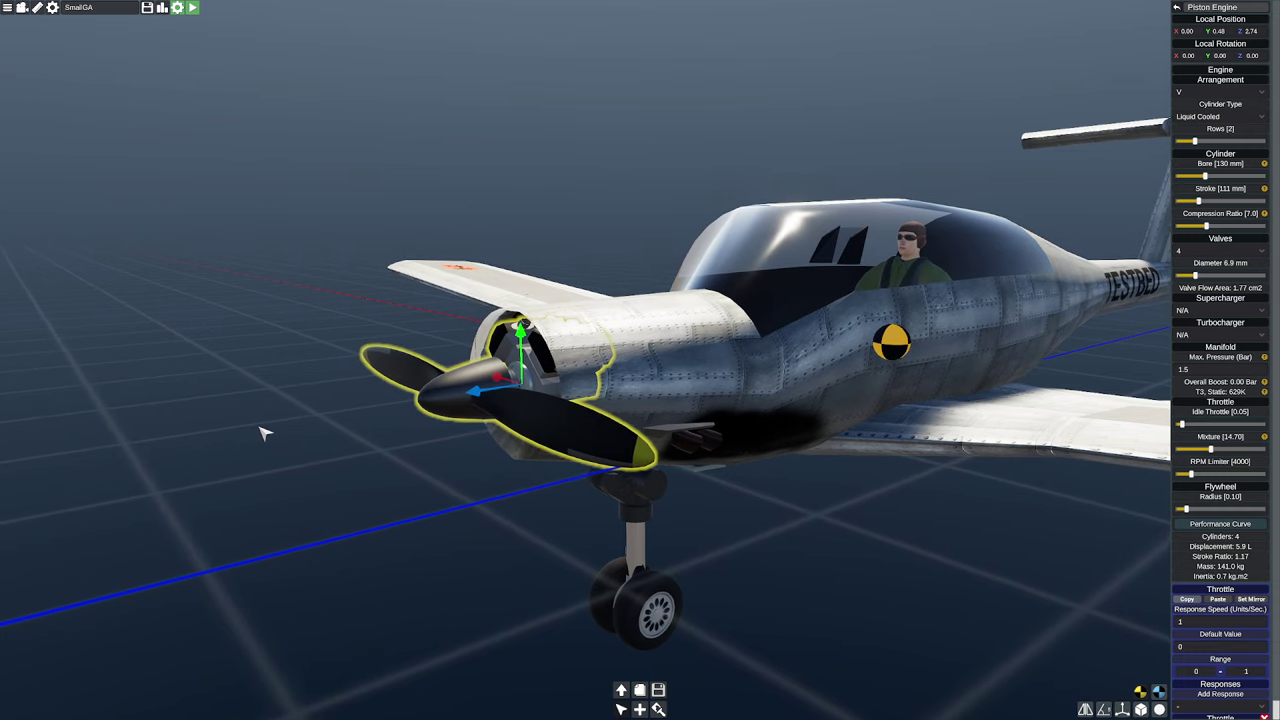
right_drag(466, 486, 422, 488)
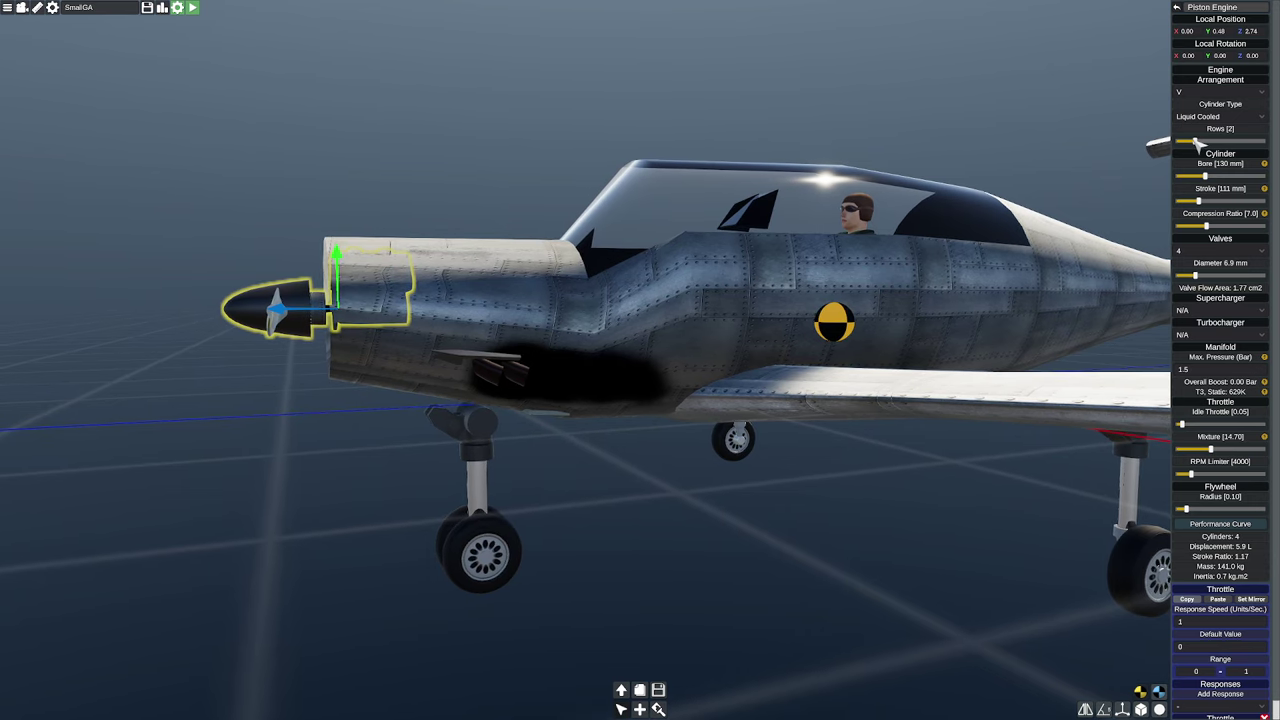
Try a blade count of 4 on the nose propeller, and return it to 2.
click(246, 314)
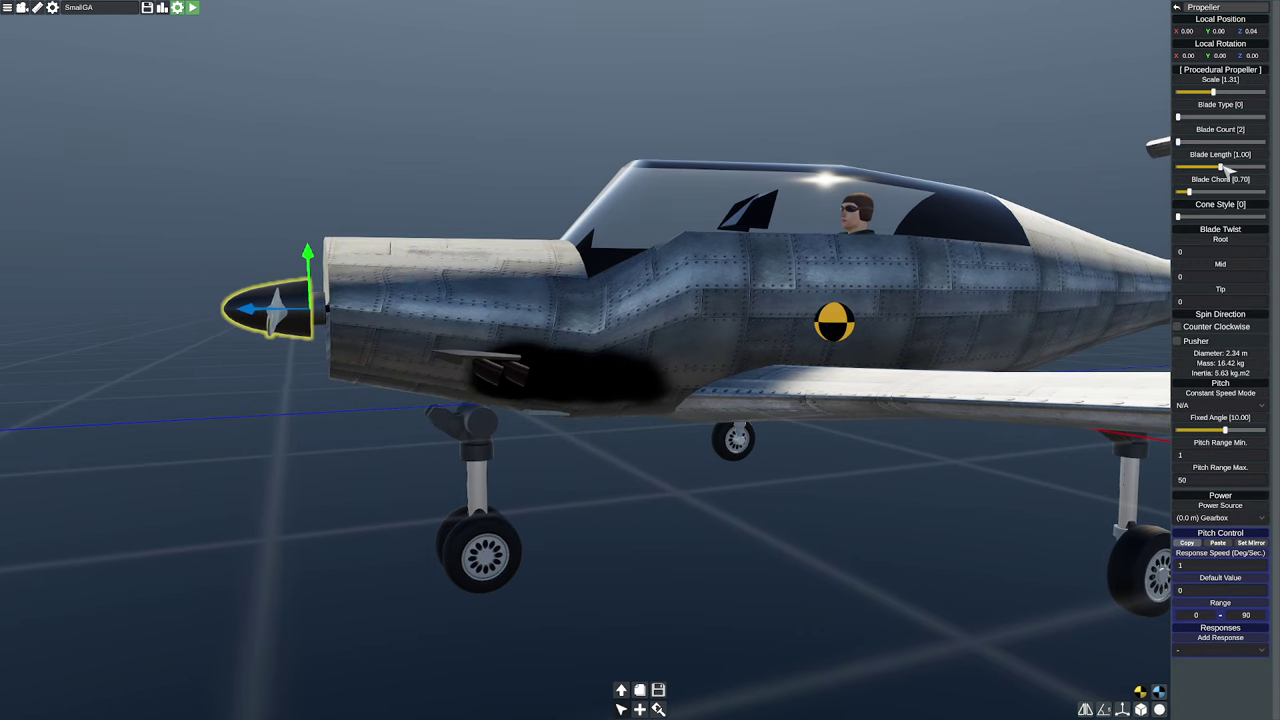
drag(1182, 142, 1208, 143)
right_drag(695, 421, 606, 440)
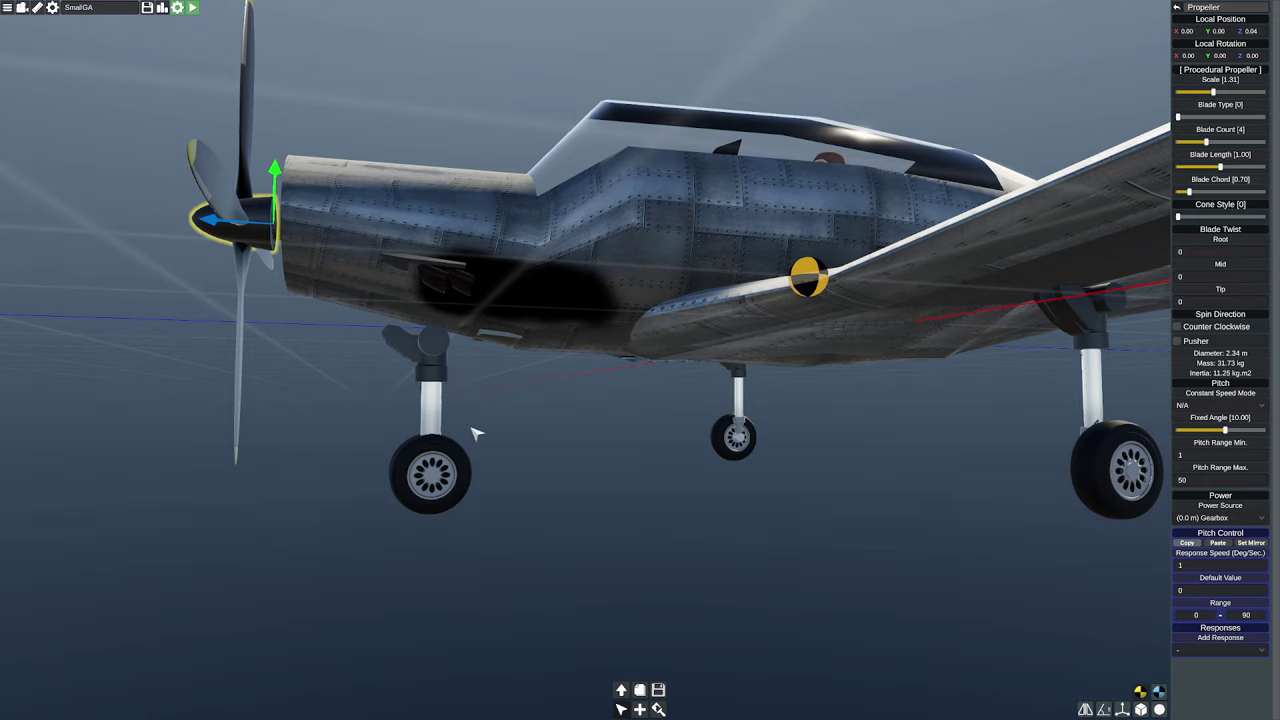
right_drag(437, 434, 461, 438)
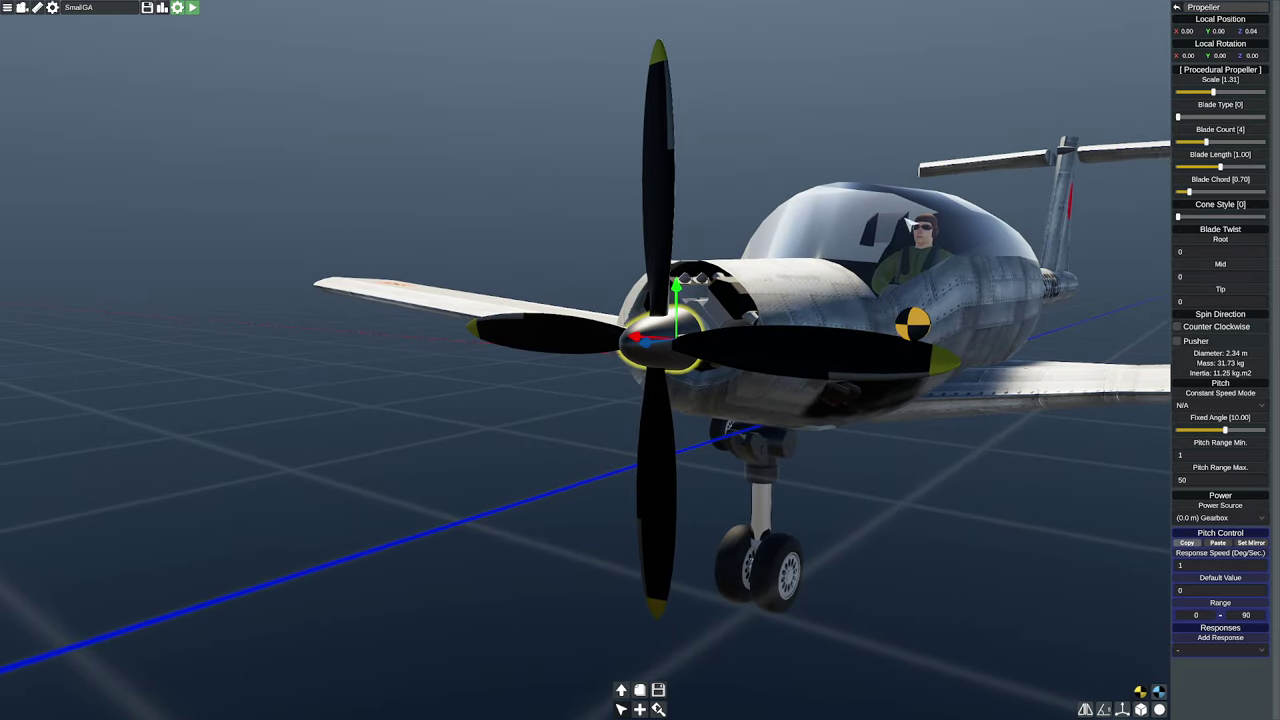
drag(1208, 141, 1179, 142)
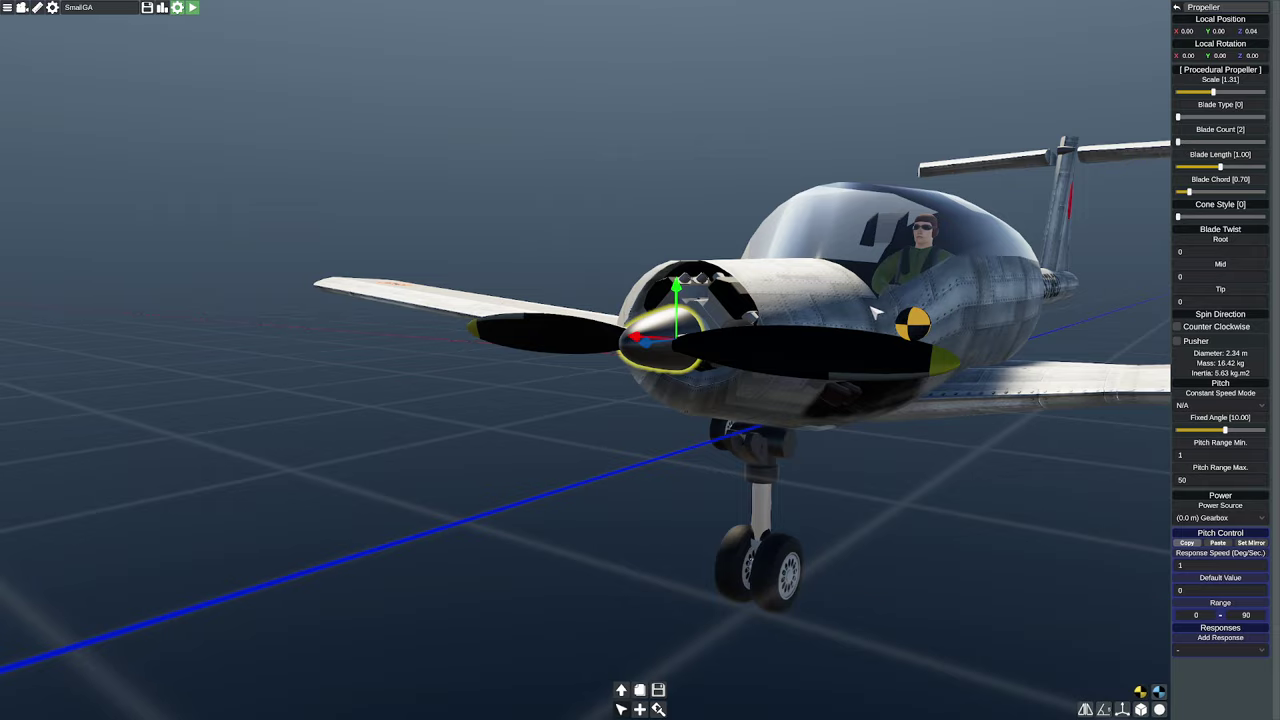
Try the propeller's other blade types, including type 2, and return to type 0.
right_drag(900, 328, 904, 381)
scroll(897, 375, up, 2)
scroll(898, 377, up, 2)
scroll(898, 377, down, 3)
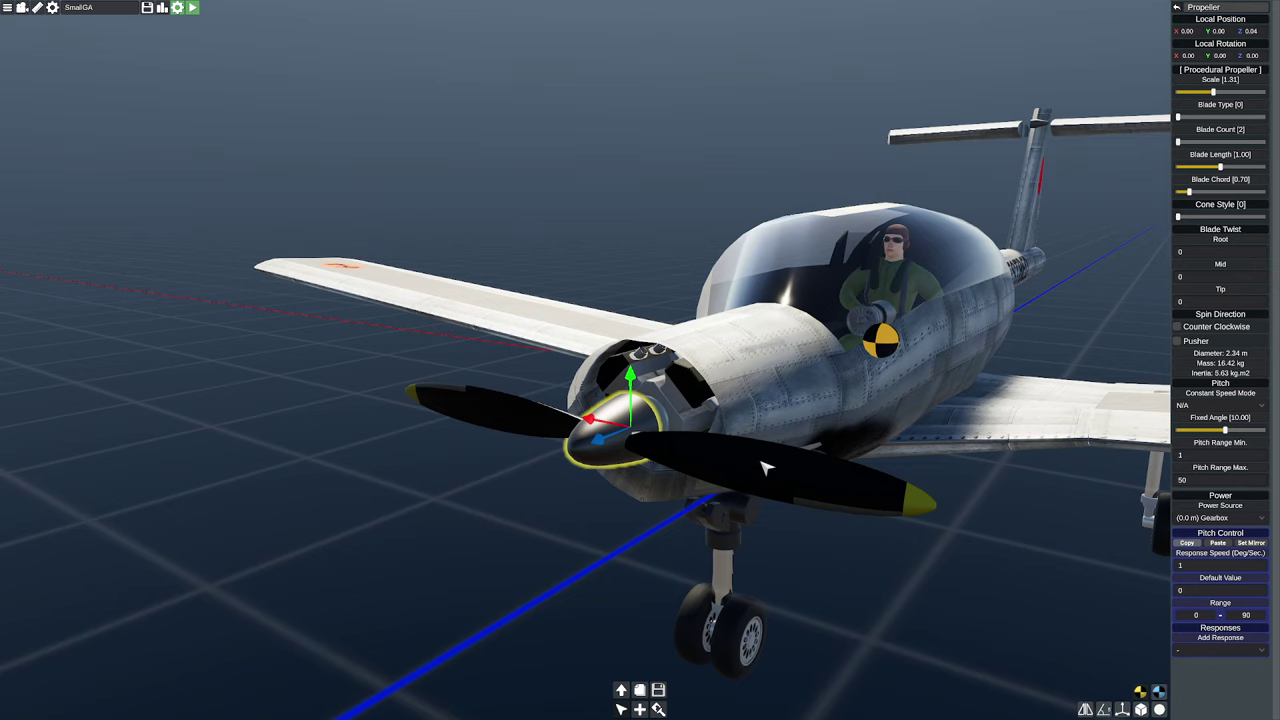
scroll(786, 478, up, 2)
scroll(786, 481, down, 2)
right_drag(811, 483, 811, 480)
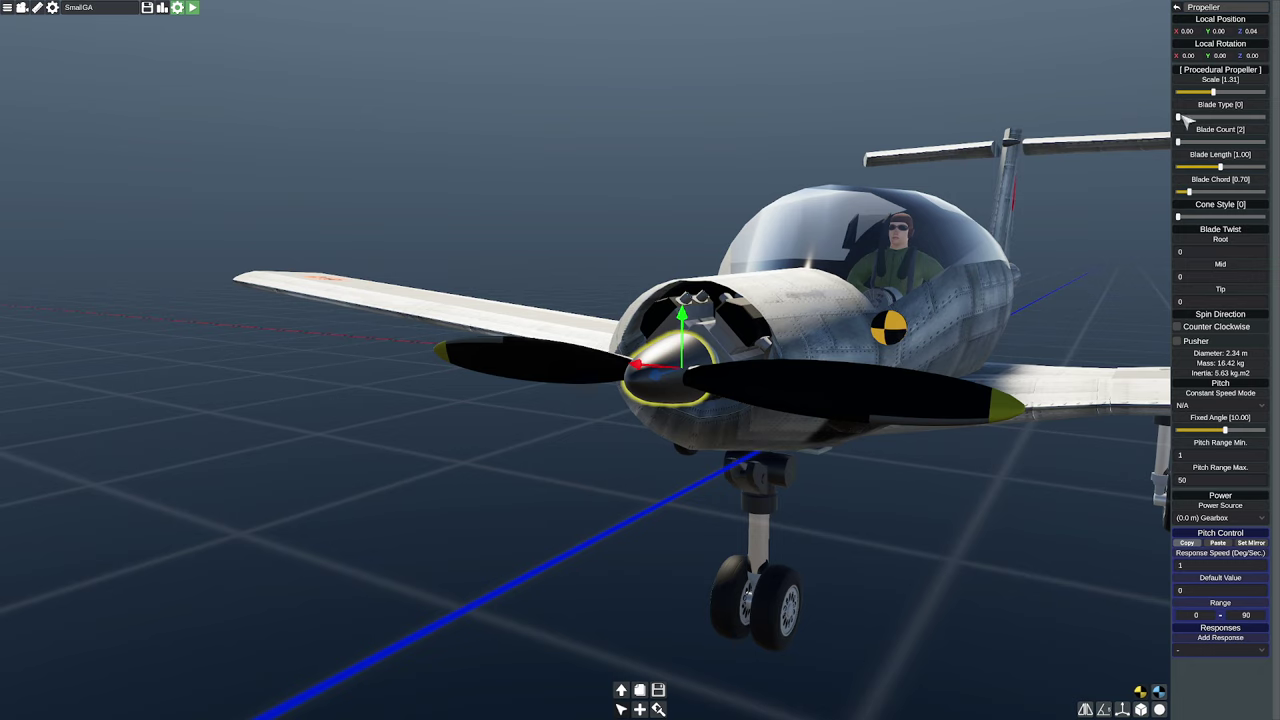
mouse_move(1183, 119)
mouse_down()
mouse_move(1263, 118)
mouse_move(1180, 120)
mouse_up()
drag(1180, 118, 1220, 118)
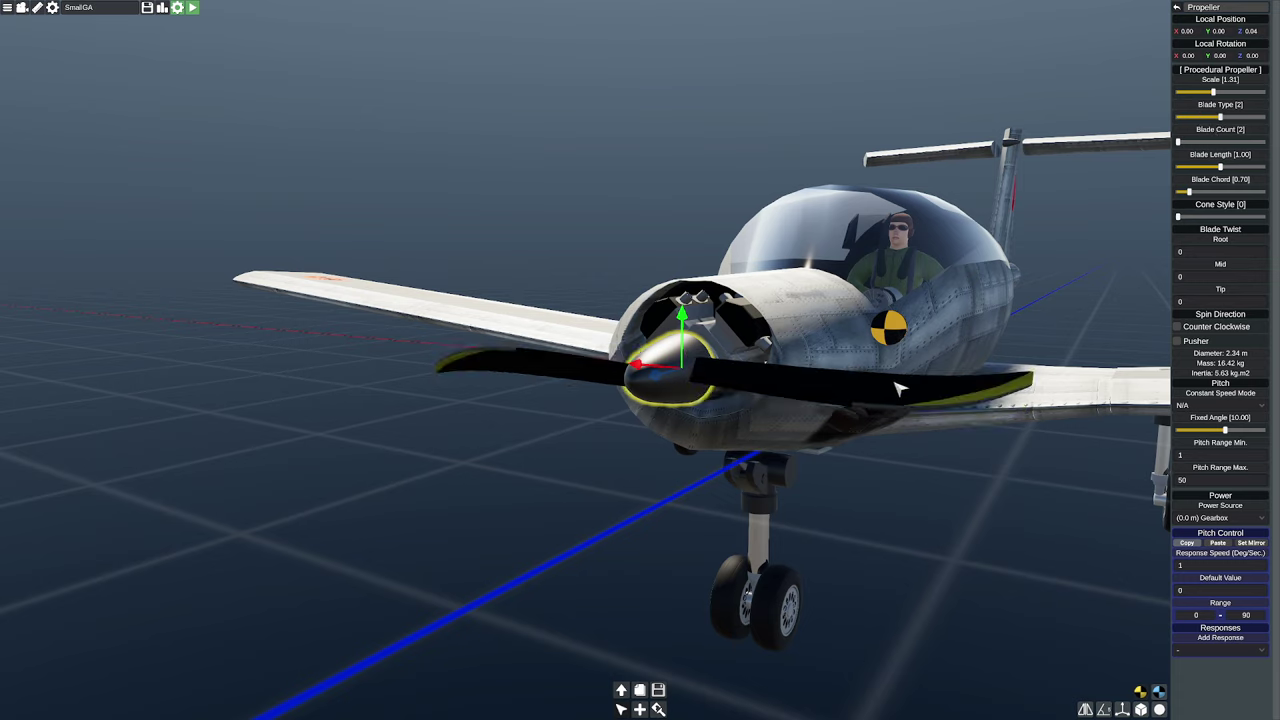
mouse_move(1221, 118)
mouse_down()
mouse_move(1262, 120)
mouse_move(1207, 120)
mouse_up()
drag(1207, 121, 1186, 127)
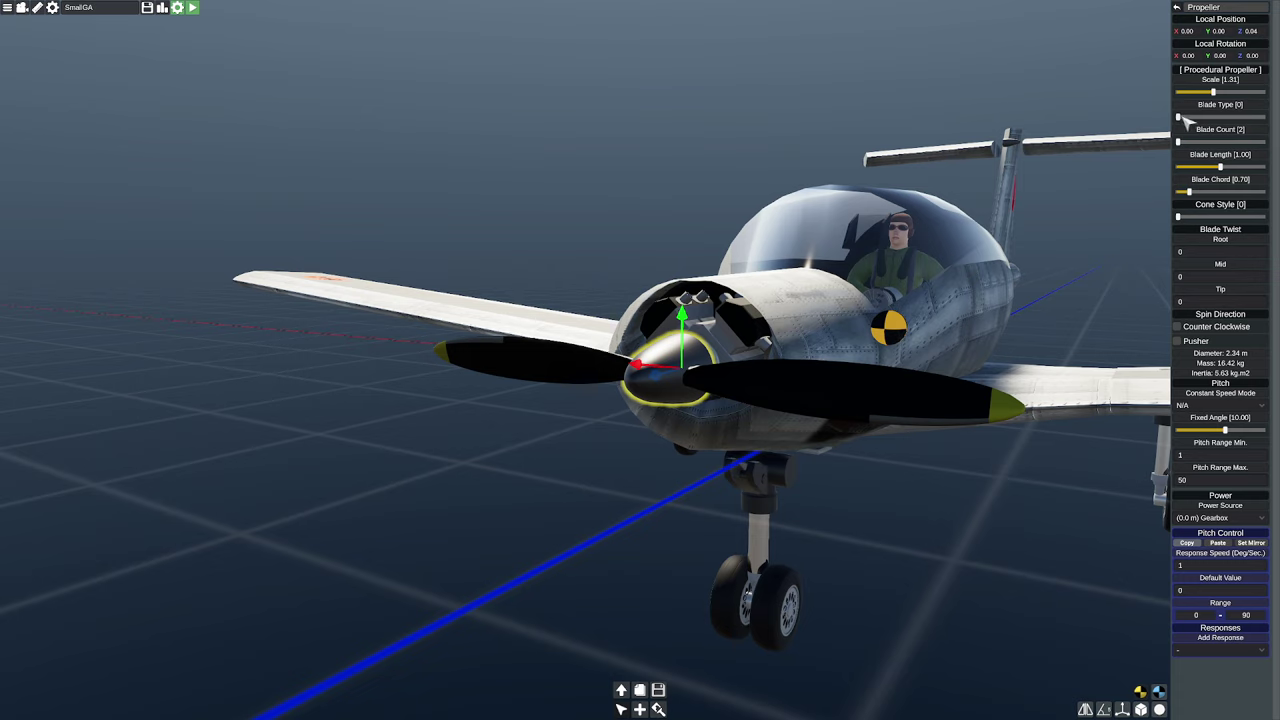
Set the propeller's blade type to 1, check the blades from the side and save the aircraft.
drag(1180, 118, 1199, 118)
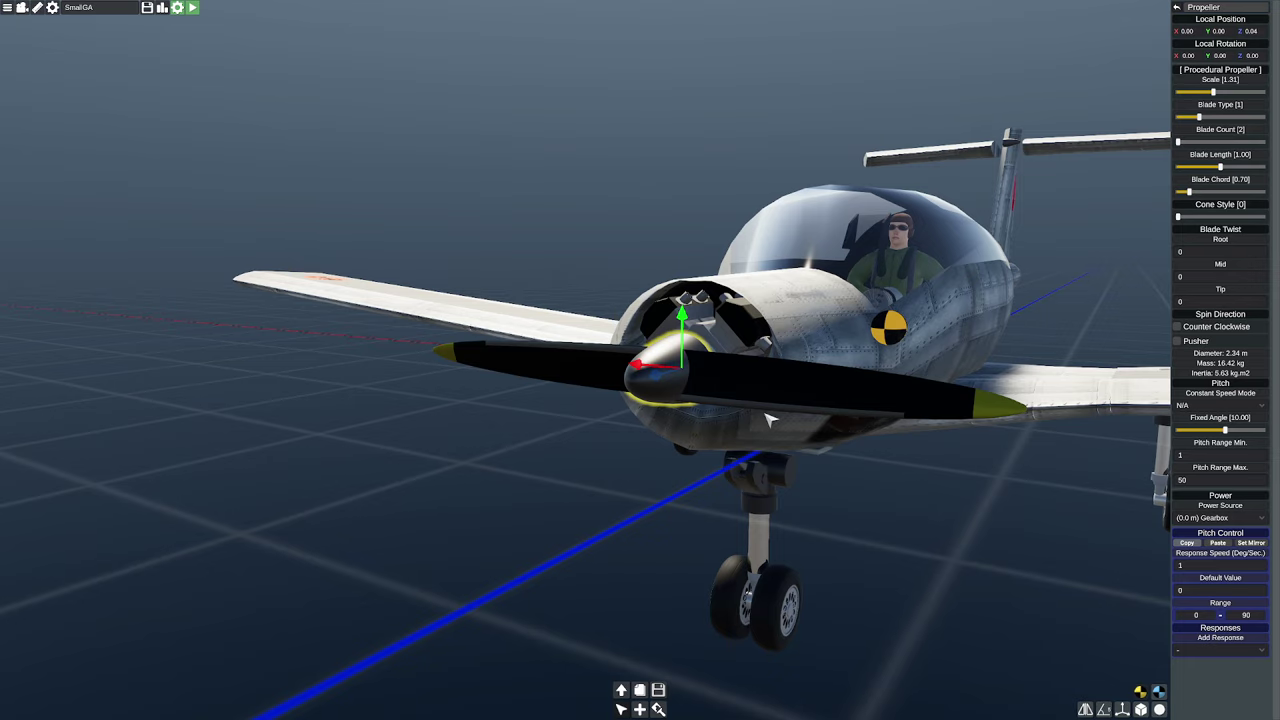
right_drag(939, 513, 1006, 206)
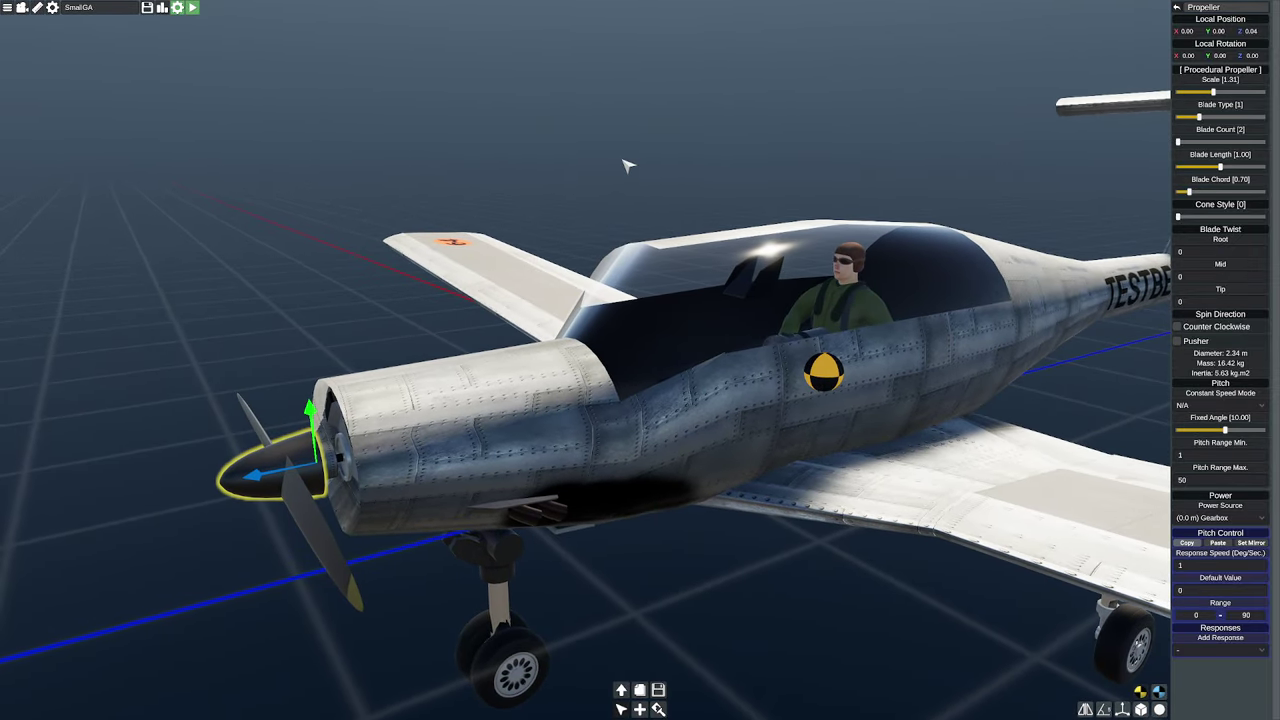
click(150, 9)
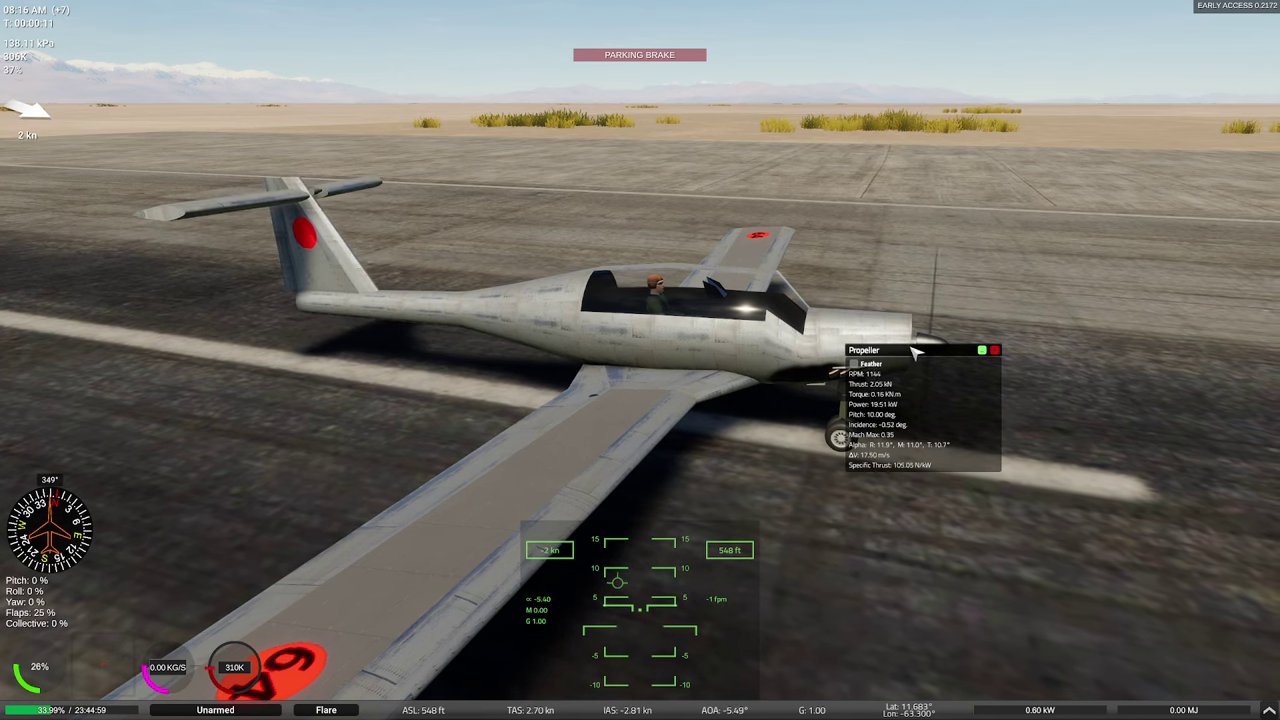
Move the propeller readout clear of the nose and inspect the aircraft at low throttle on the runway.
drag(916, 352, 817, 110)
key(shift)
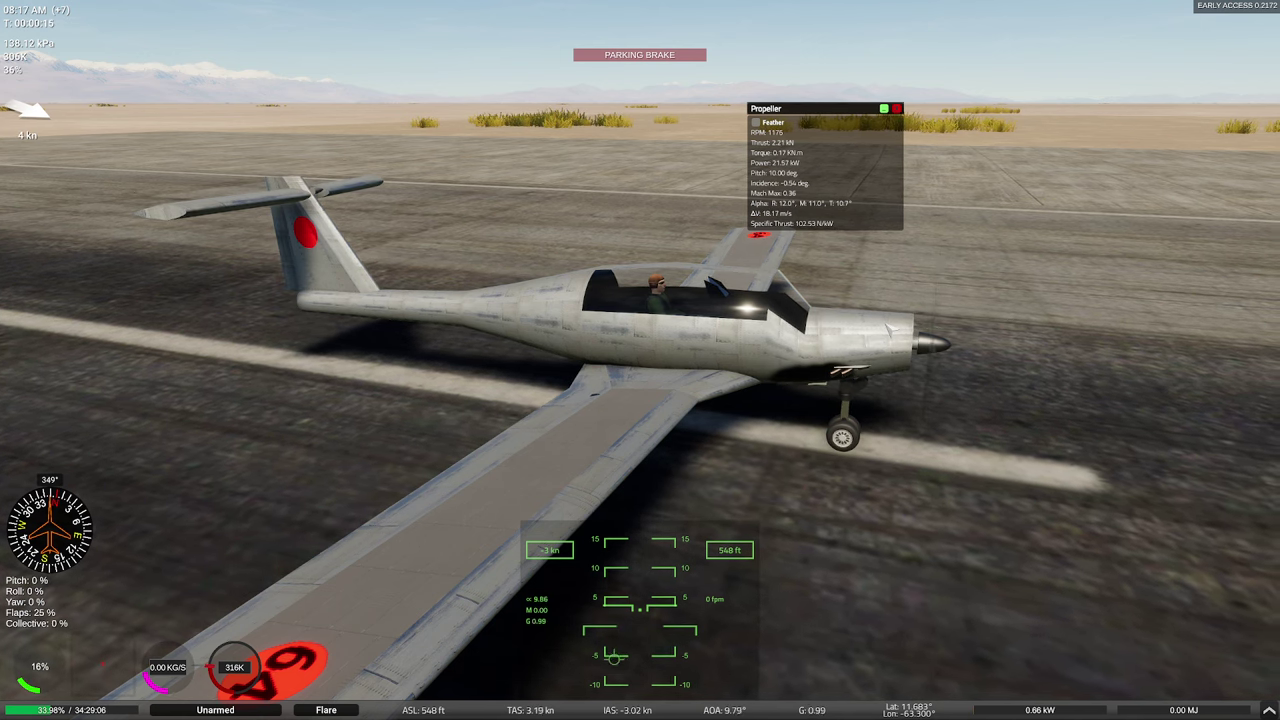
middle_drag(869, 336, 890, 326)
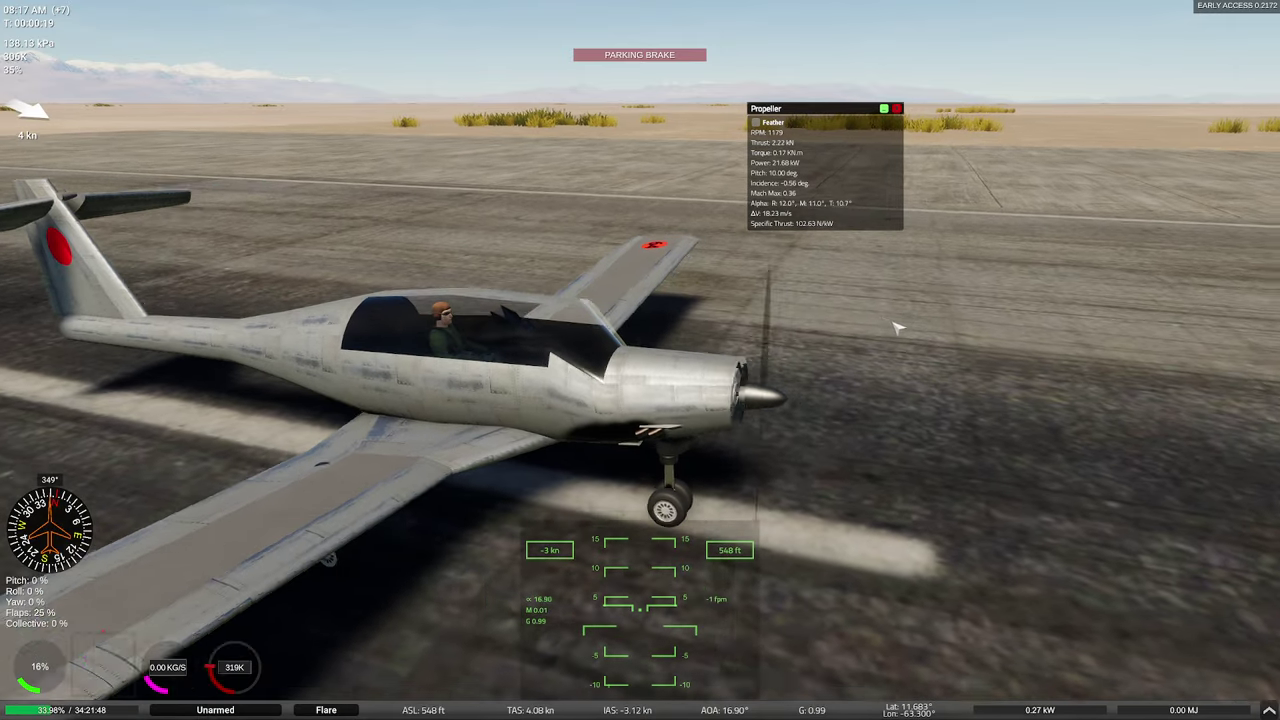
middle_drag(898, 328, 834, 357)
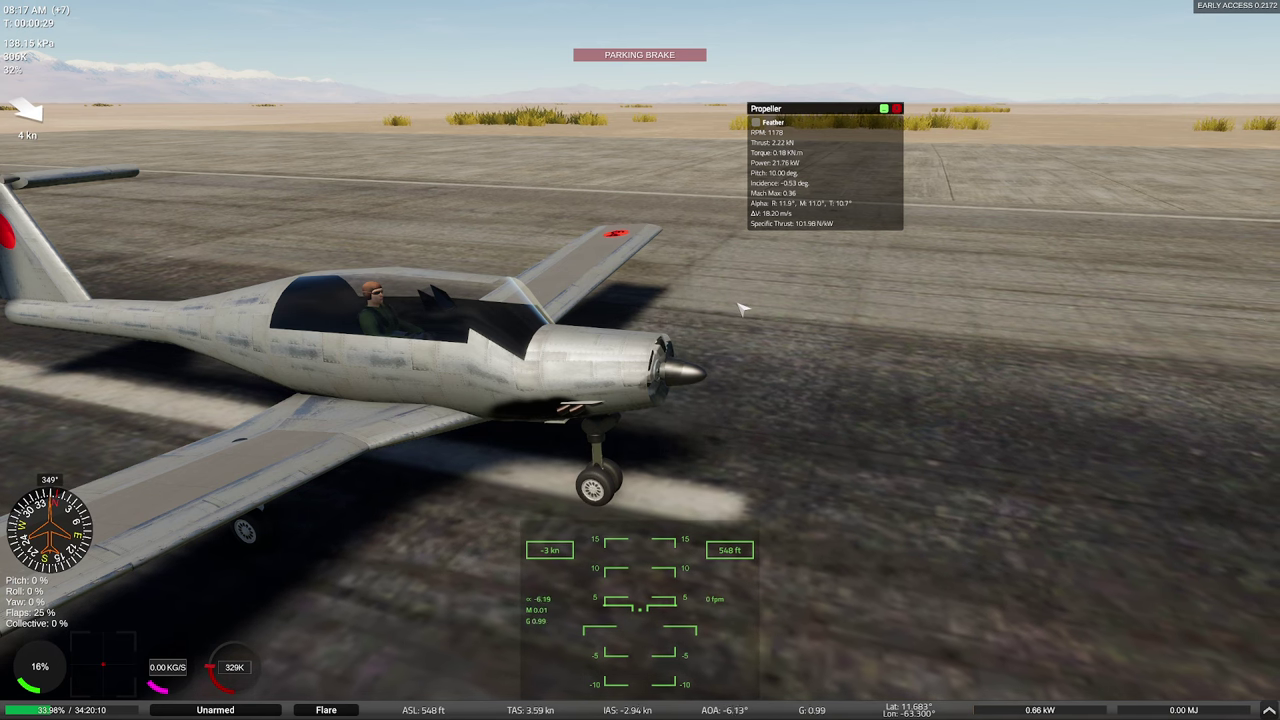
Raise the throttle to 100%, compare the piston engine readout beside the propeller's, and close the engine readout.
key(shift)
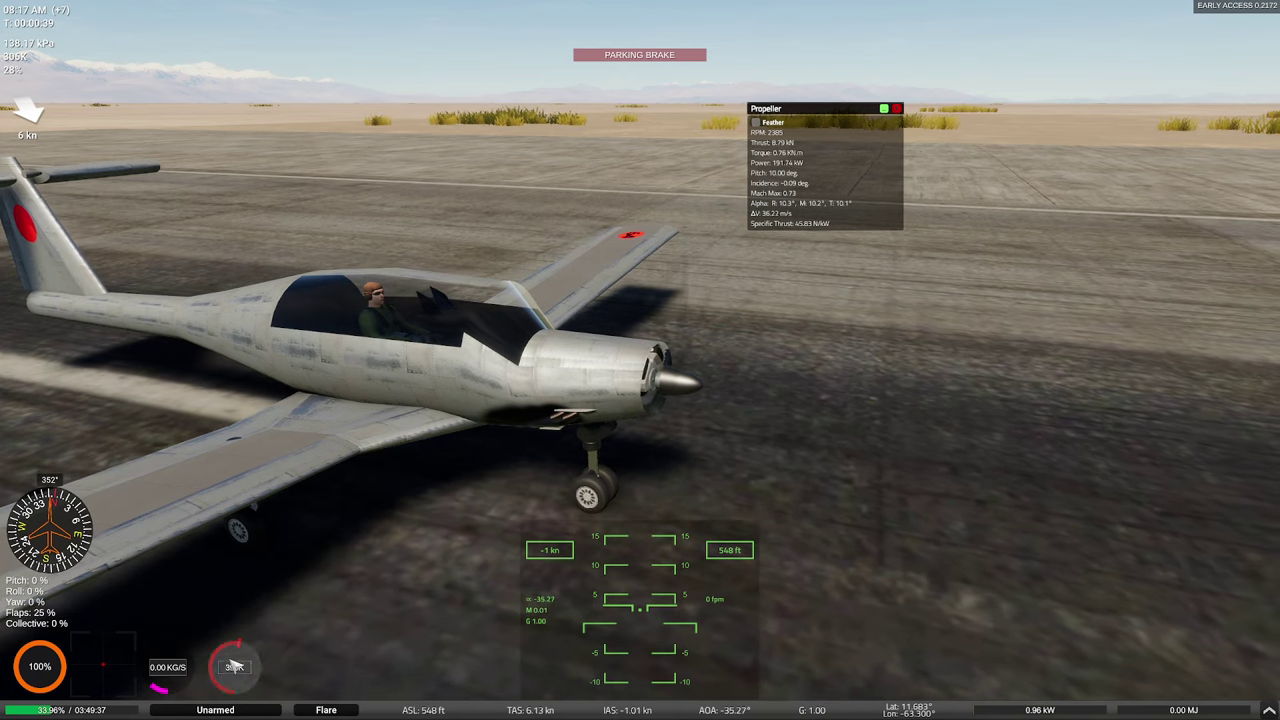
drag(210, 365, 648, 114)
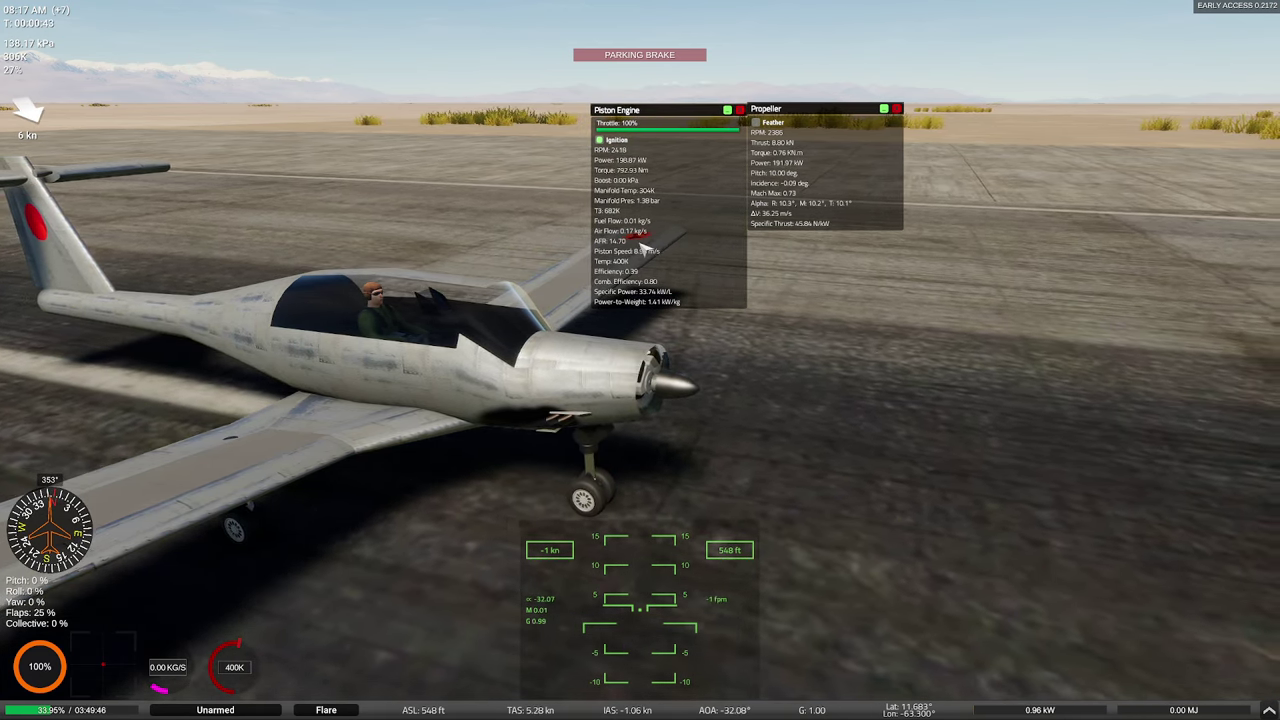
click(739, 110)
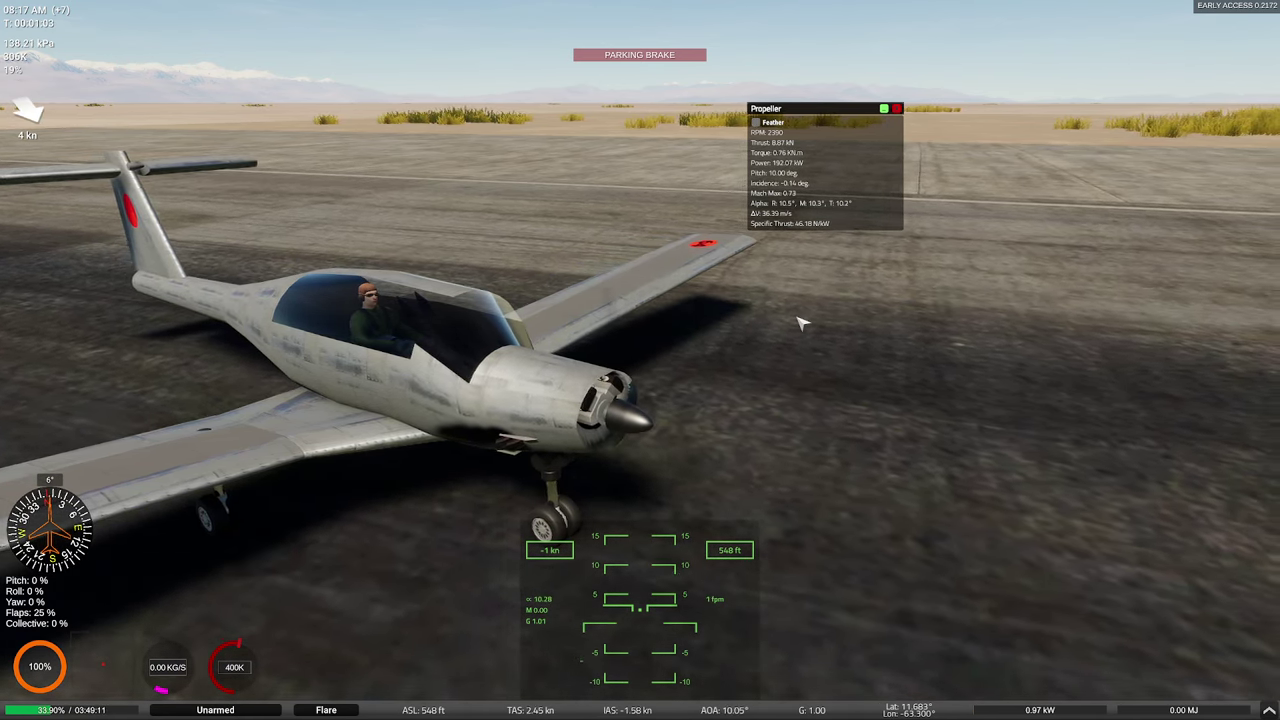
Release the parking brake, take off and retract the landing gear while viewing the propeller data.
key(b)
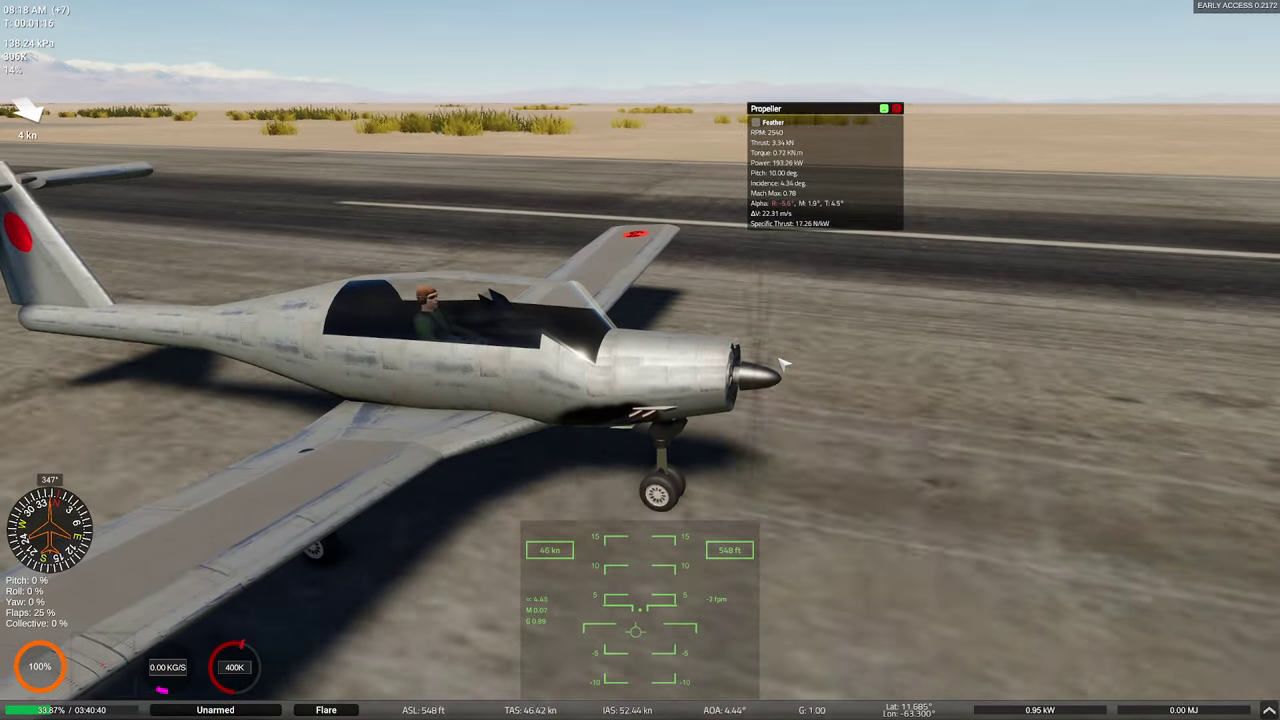
right_drag(783, 362, 708, 341)
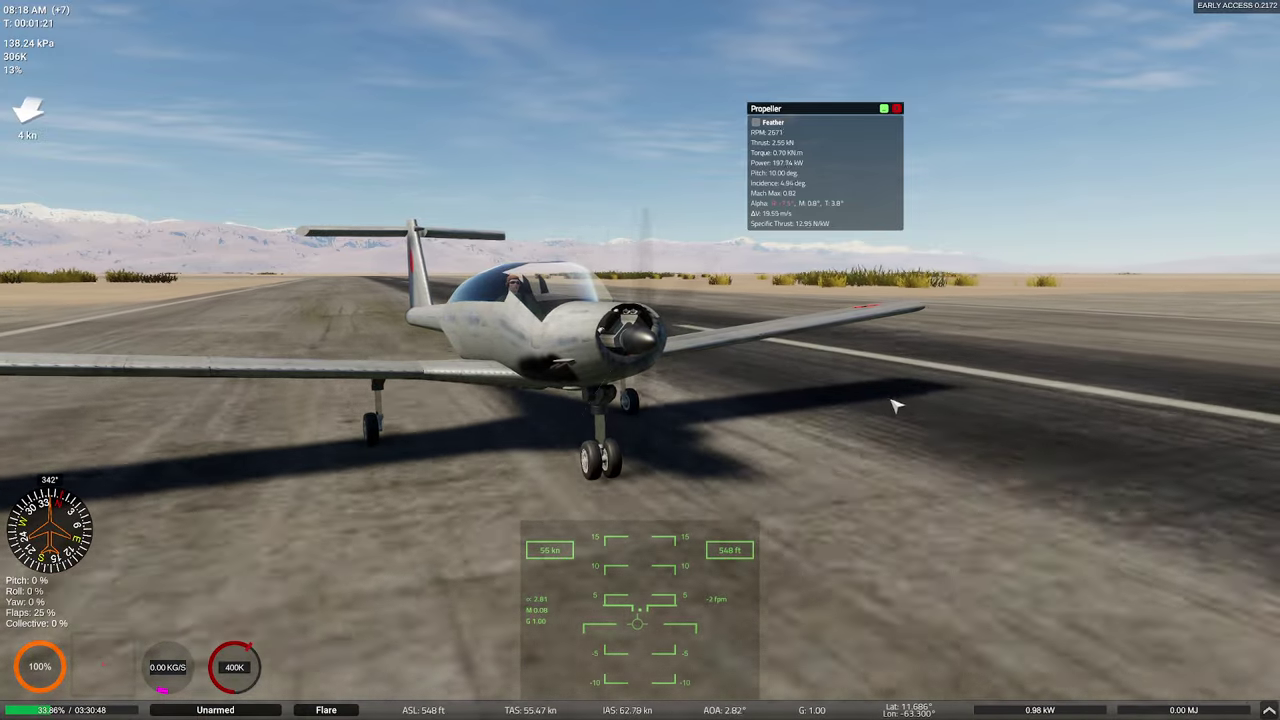
right_drag(898, 406, 900, 401)
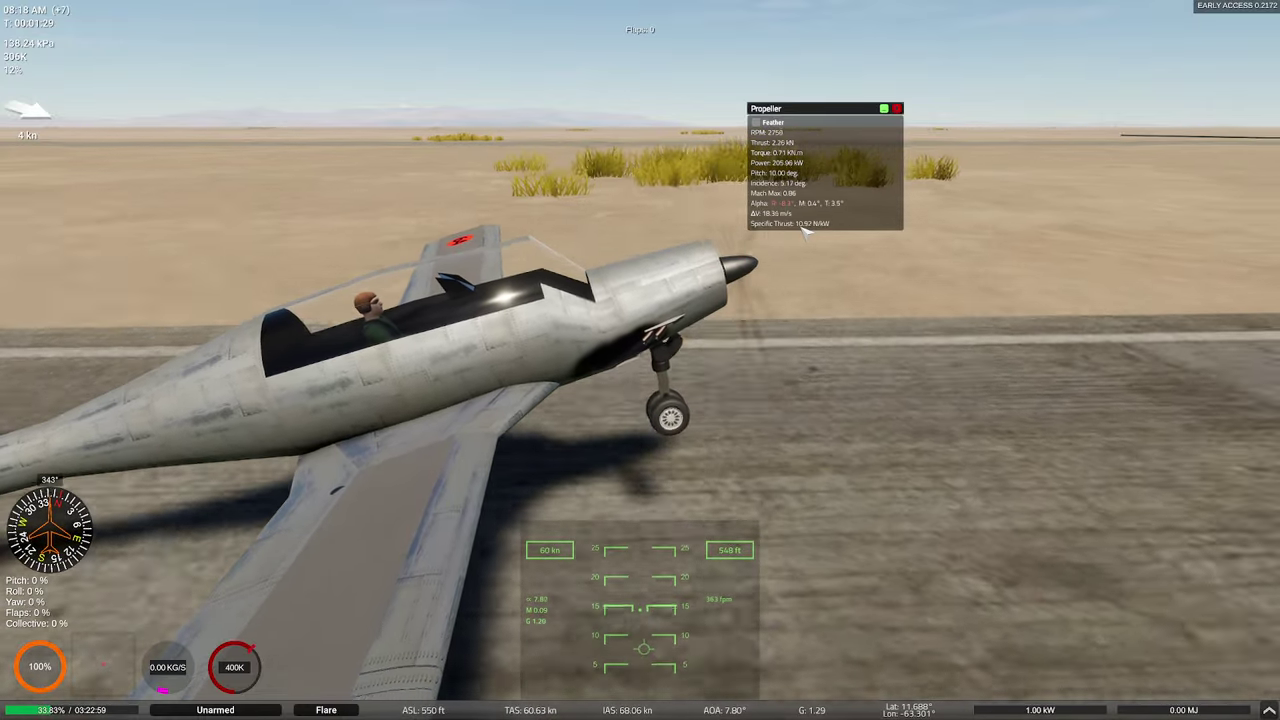
key(g)
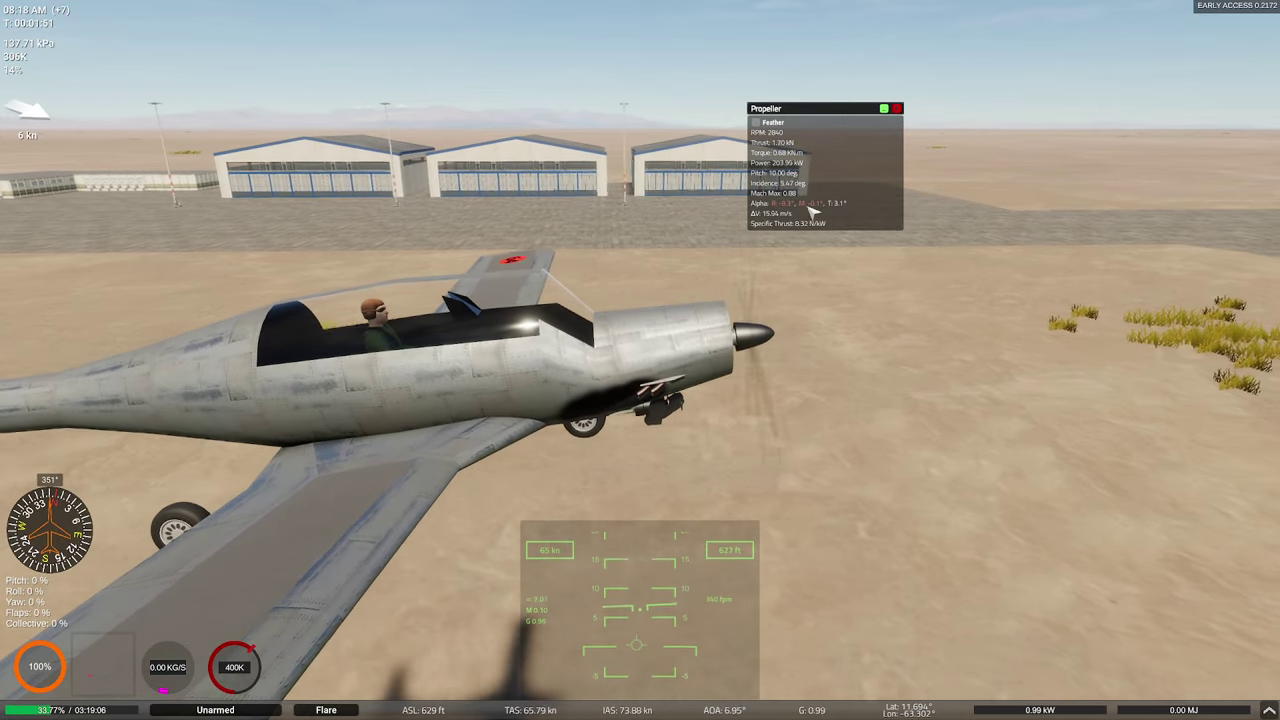
Return to the aircraft editor, select the propeller and inspect its blades from the side and front.
key(Escape)
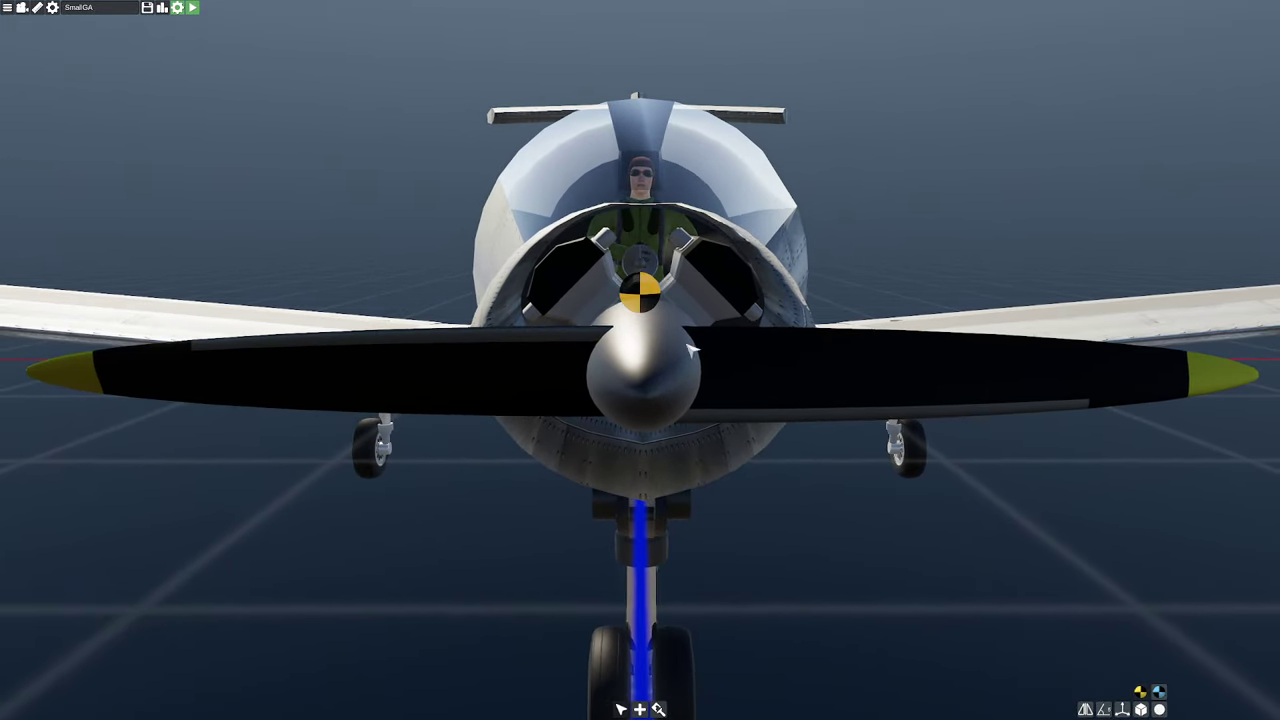
click(633, 381)
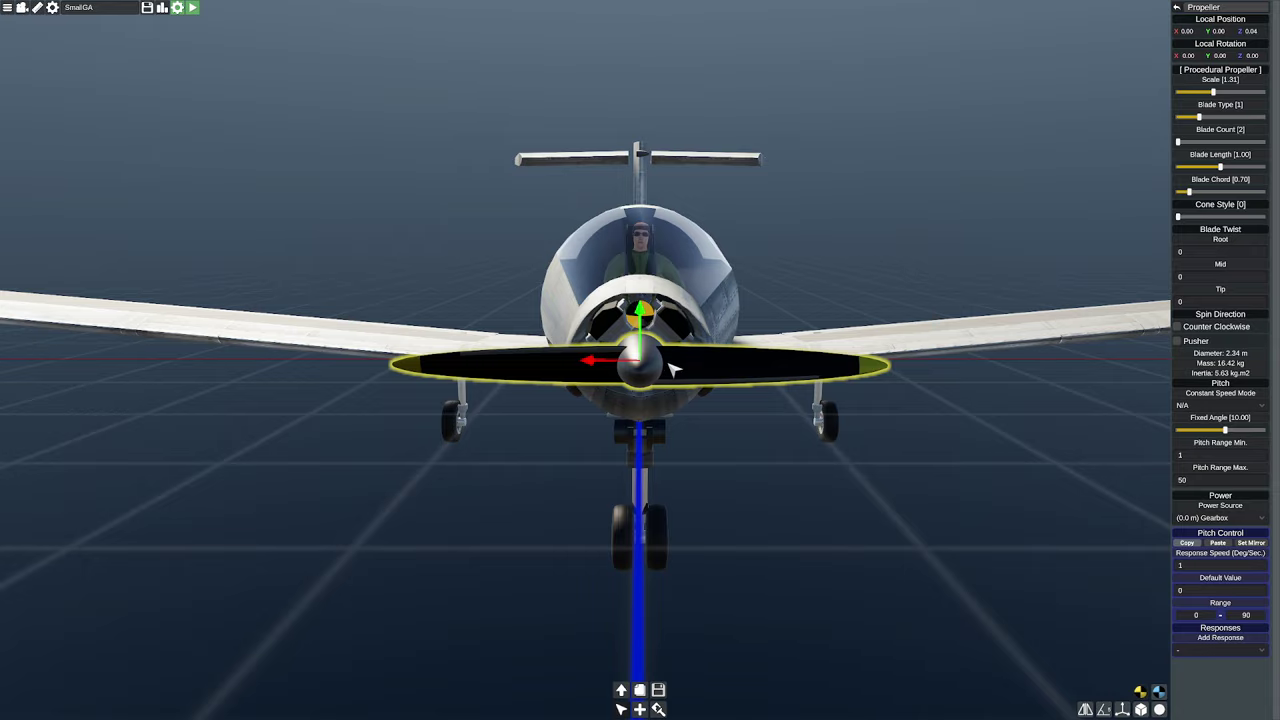
right_drag(730, 443, 770, 435)
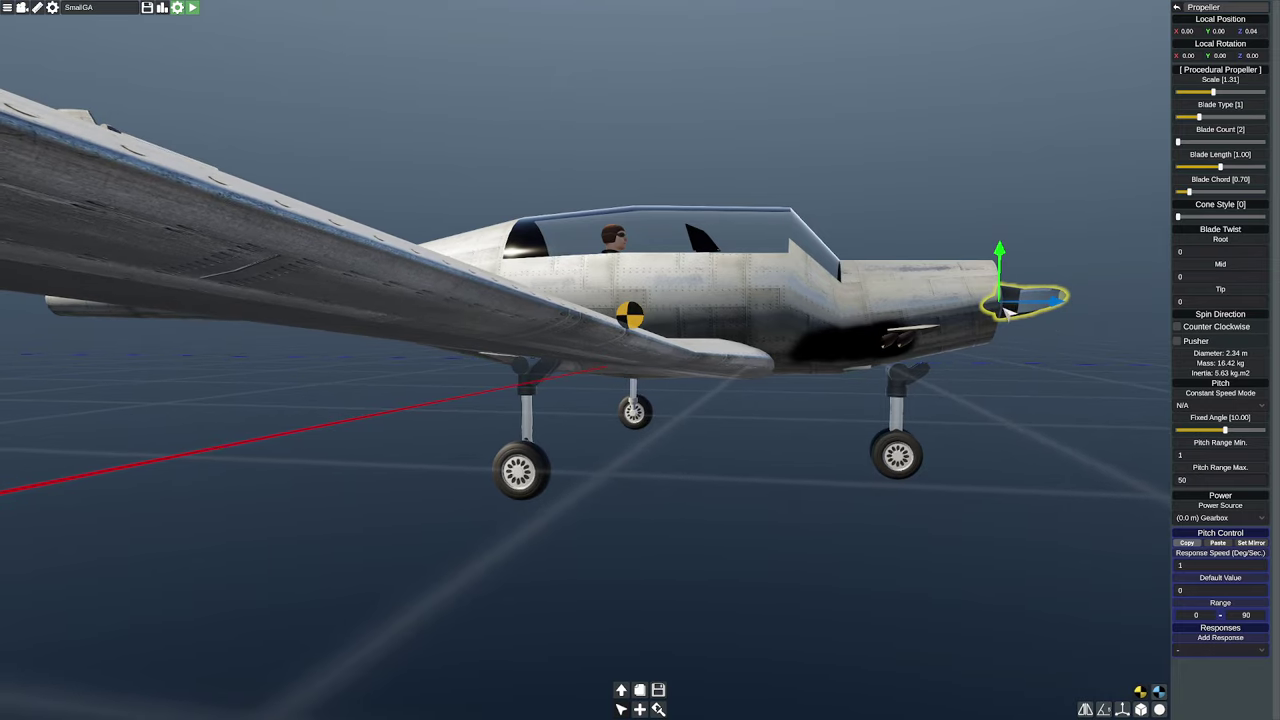
right_drag(1042, 394, 1014, 394)
middle_drag(1030, 292, 1100, 283)
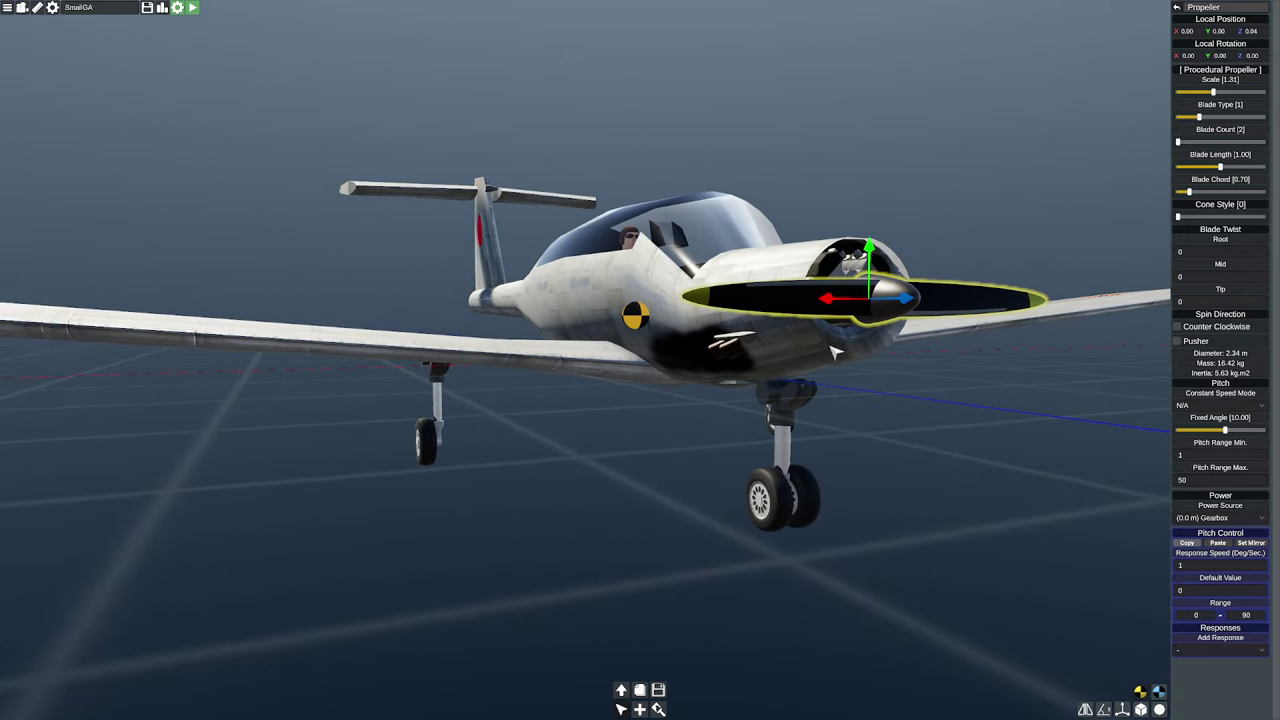
right_drag(870, 380, 857, 385)
scroll(856, 382, up, 3)
scroll(857, 382, down, 3)
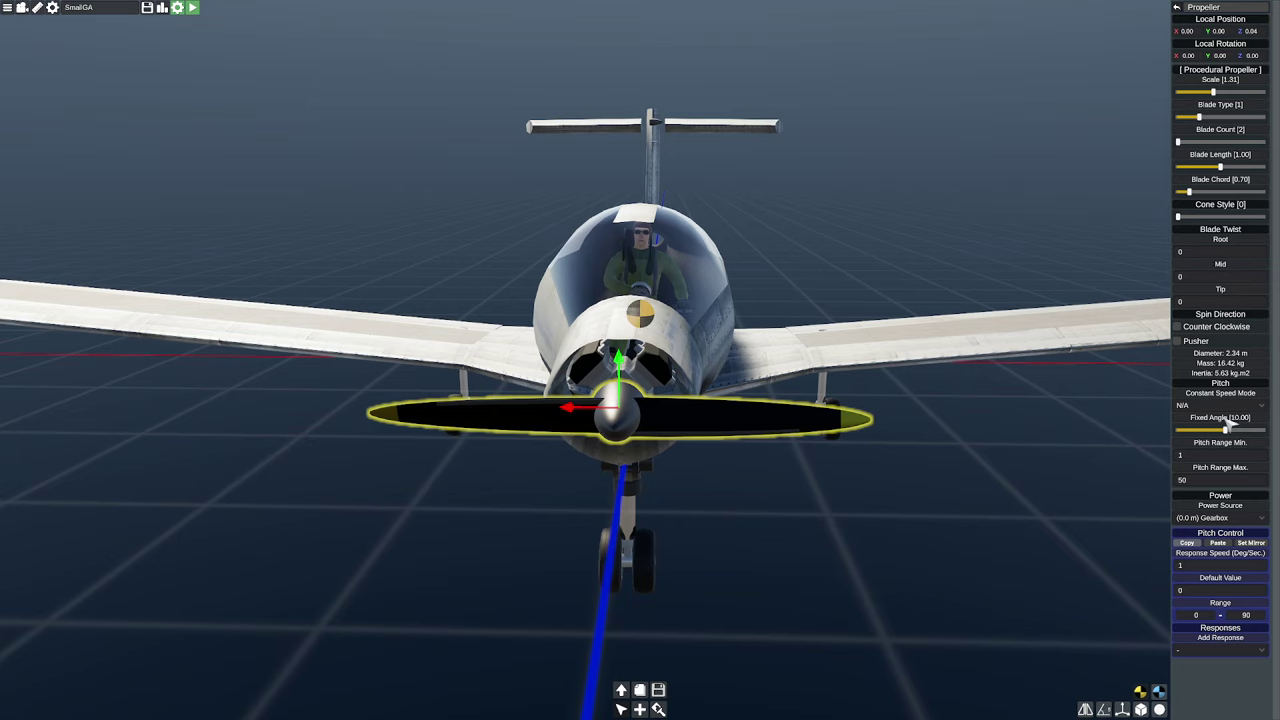
Set the propeller's fixed pitch angle to 9 and its blade twist to 15 at the root, 5 at mid and 2 at the tip.
drag(1226, 429, 1228, 431)
drag(1233, 436, 1234, 437)
text(15)
click(1206, 277)
text(5)
click(1205, 303)
text(2)
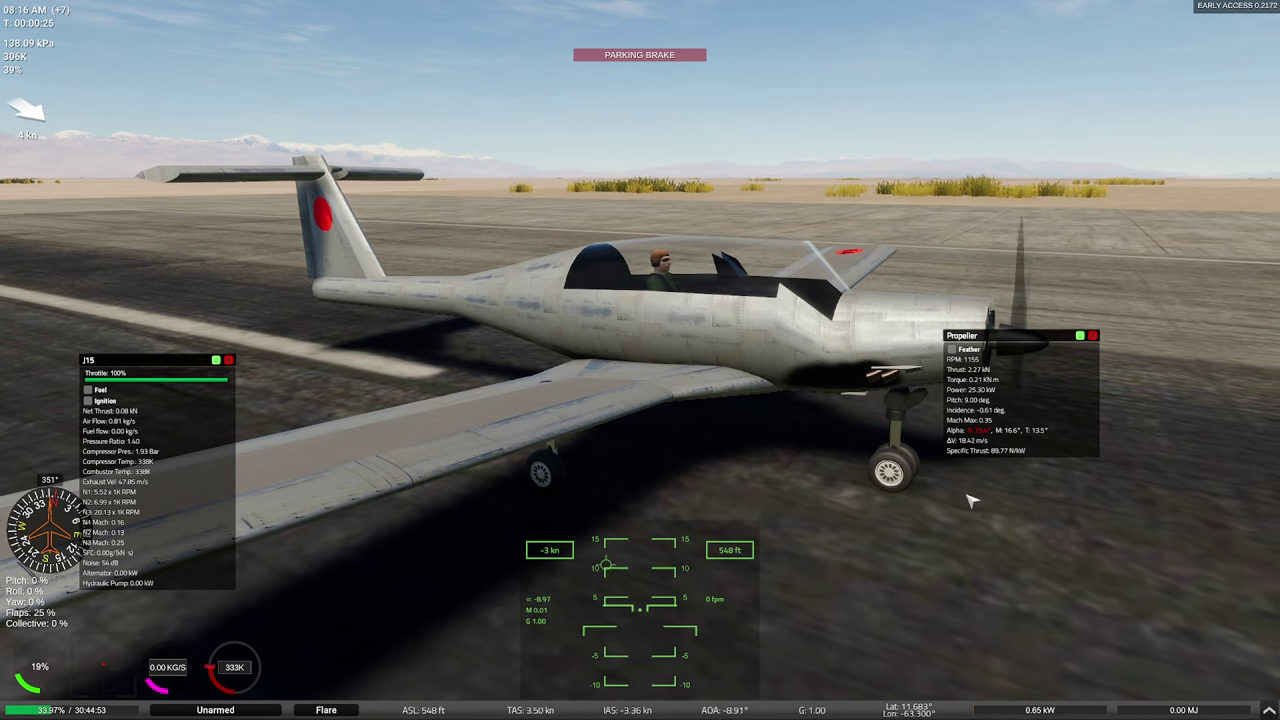
Run the twisted-blade propeller at 100% throttle, release the parking brake and take off.
key(shift)
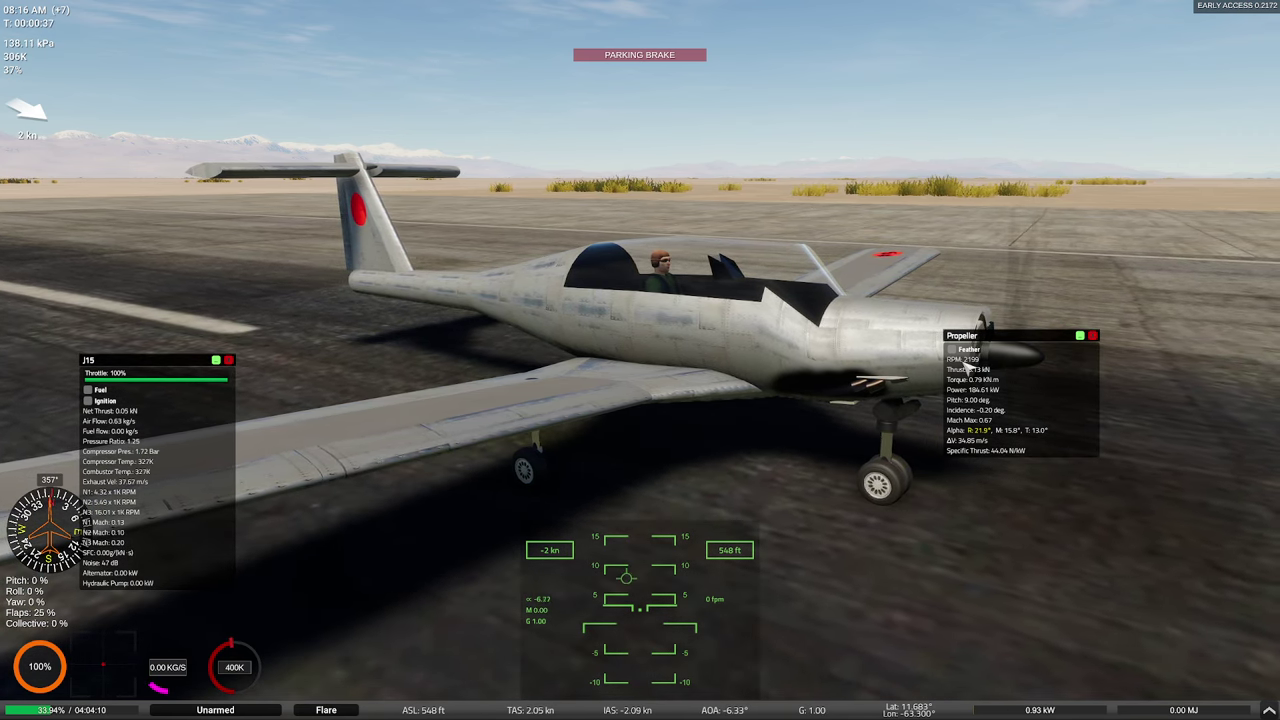
key(b)
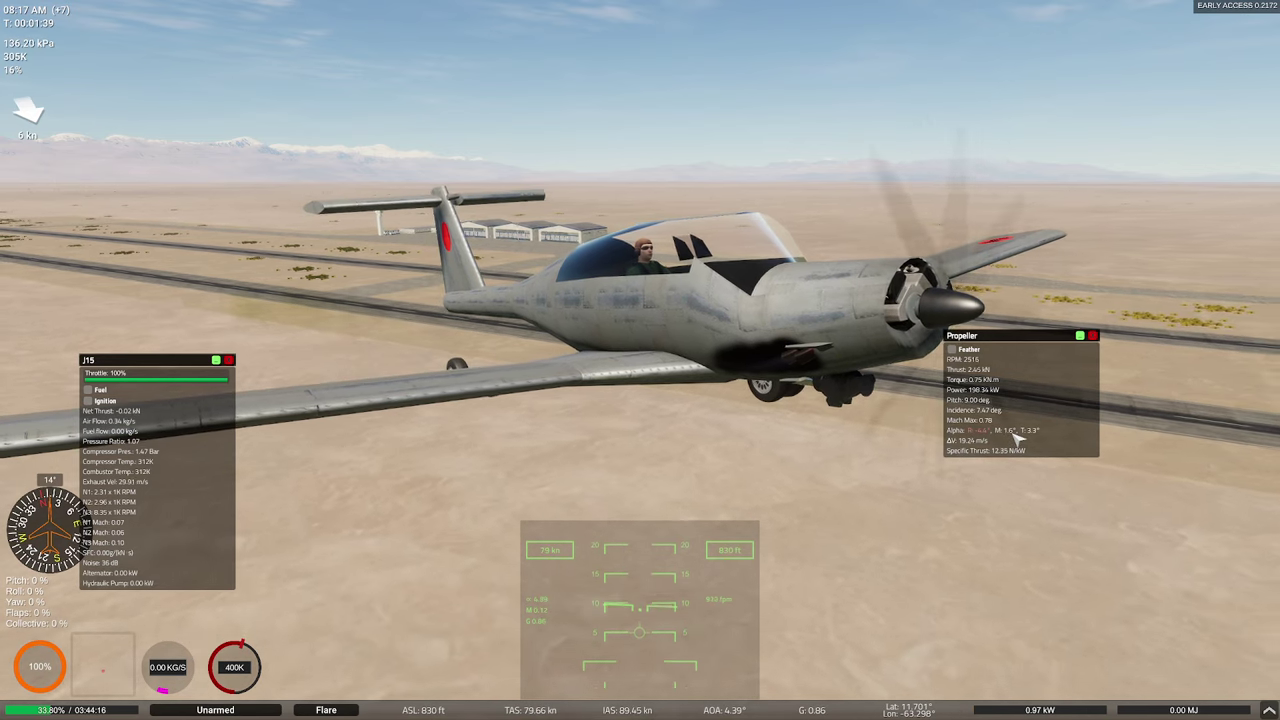
End the test flight, return to the hangar and select the propeller.
key(Escape)
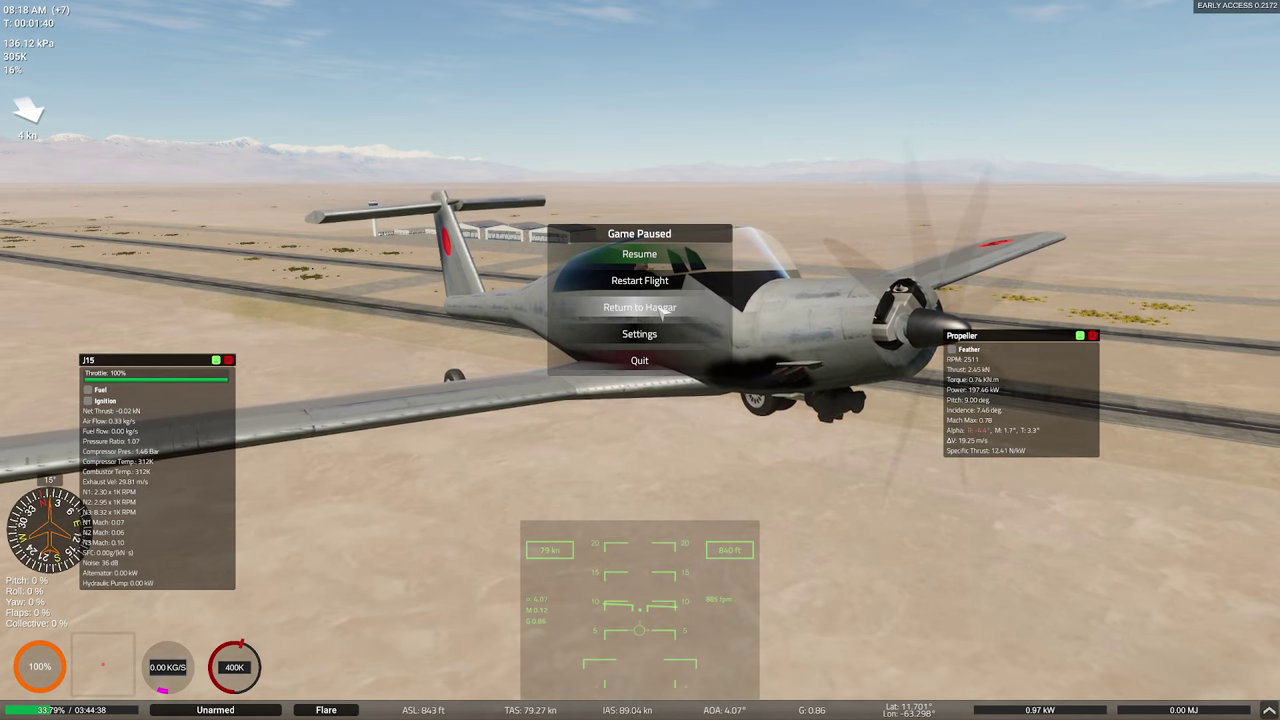
click(715, 305)
click(640, 455)
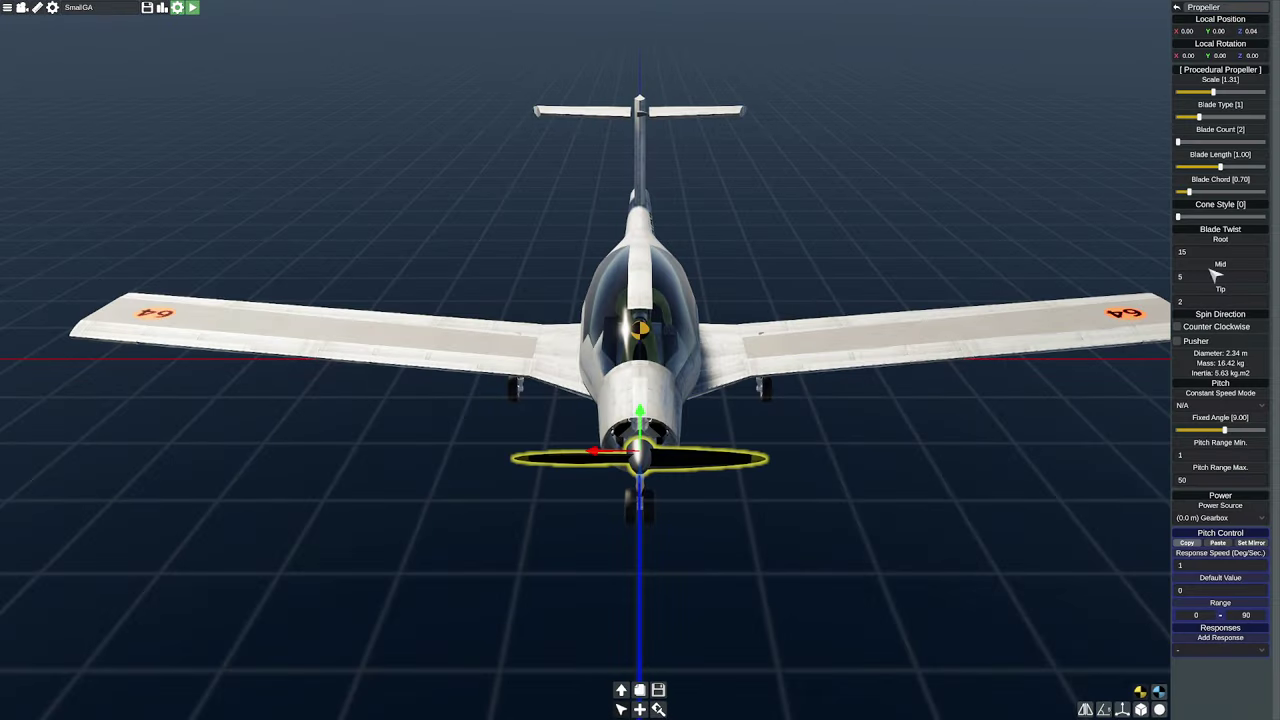
Set the propeller's blade twist to 25 at the root, 8 at mid and 4 at the tip, and save the aircraft.
click(1204, 253)
text(25)
click(1200, 278)
text(8)
click(1195, 300)
text(4)
right_drag(1130, 298, 1024, 291)
click(1003, 268)
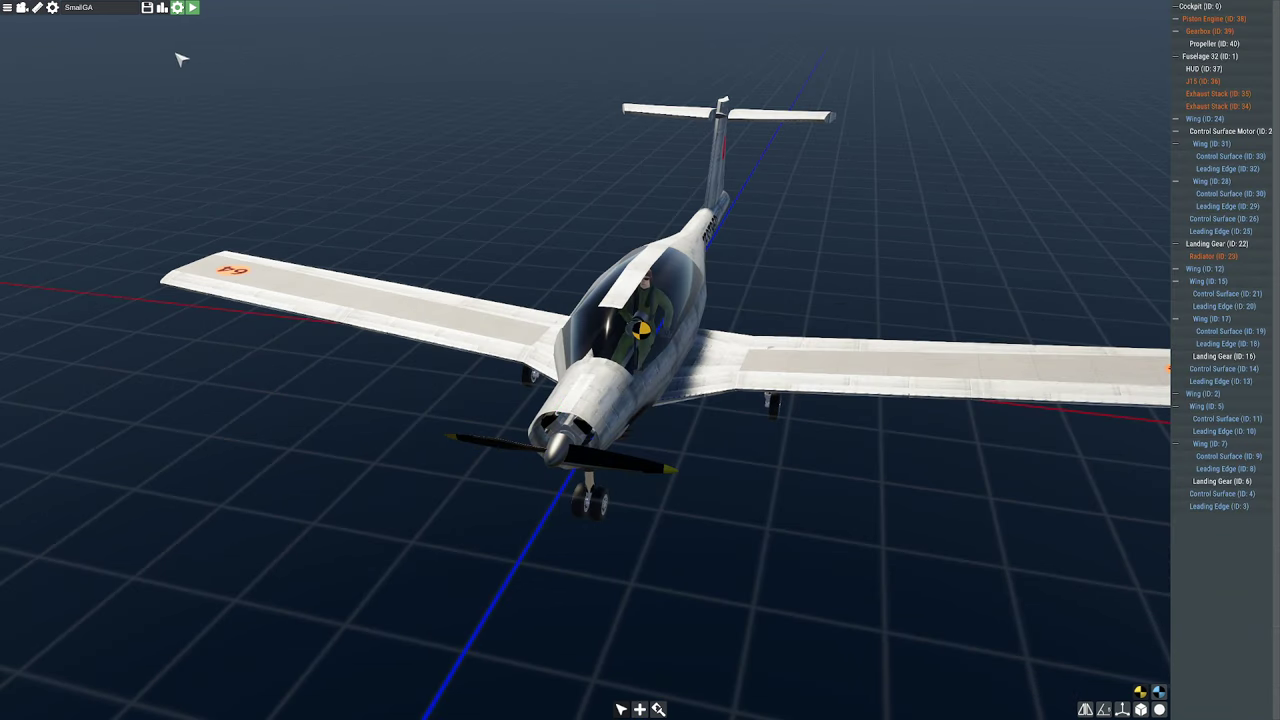
click(147, 8)
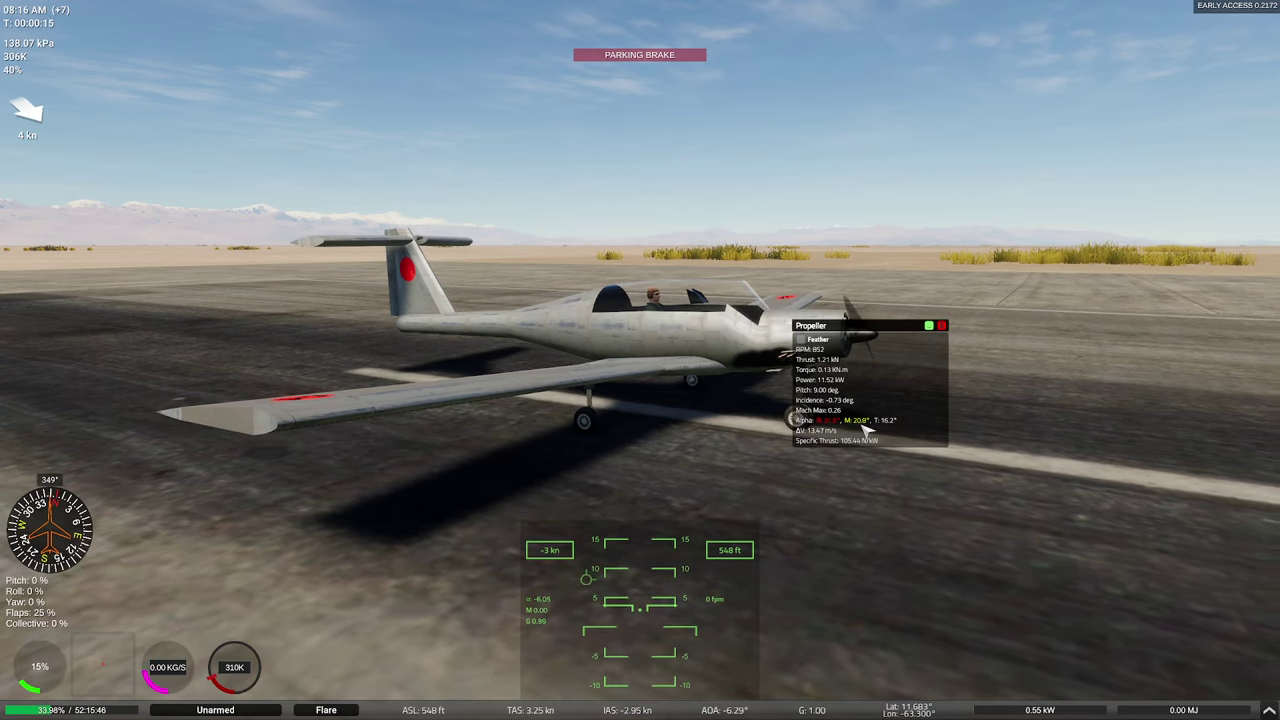
Run the propeller at 100% throttle, release the parking brake and take off while checking the propeller data.
key(shift)
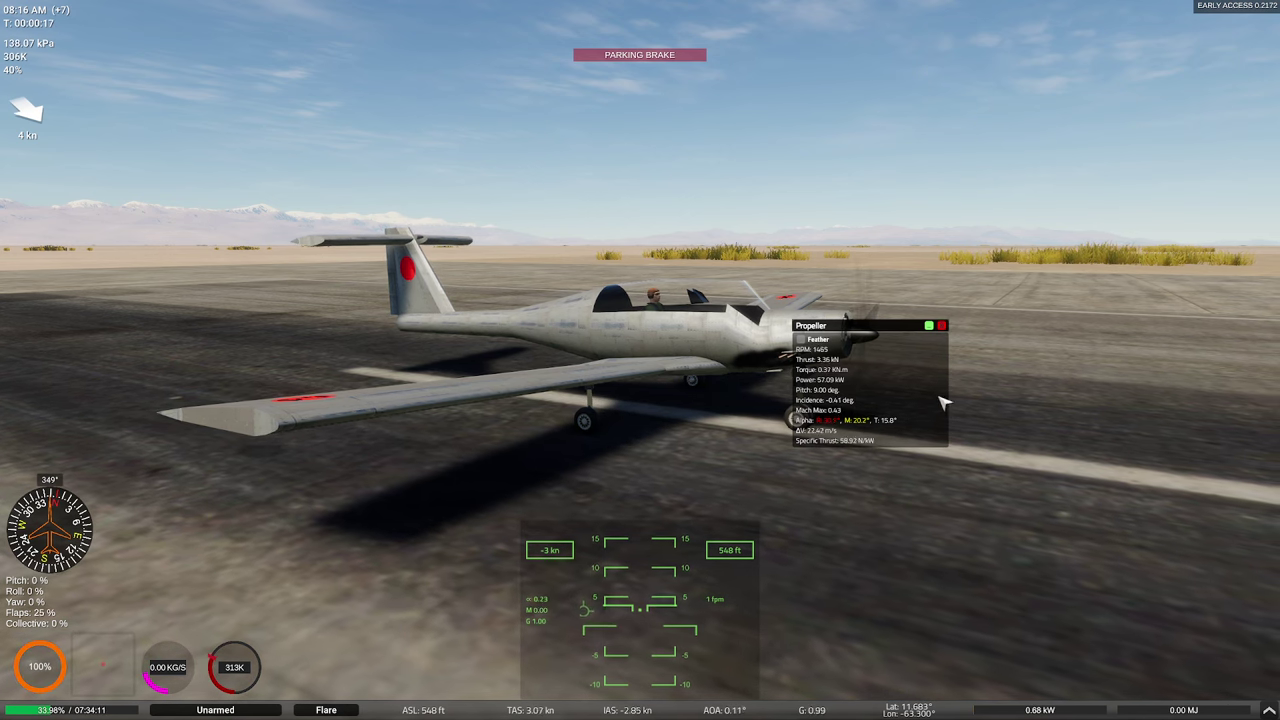
click(942, 325)
key(b)
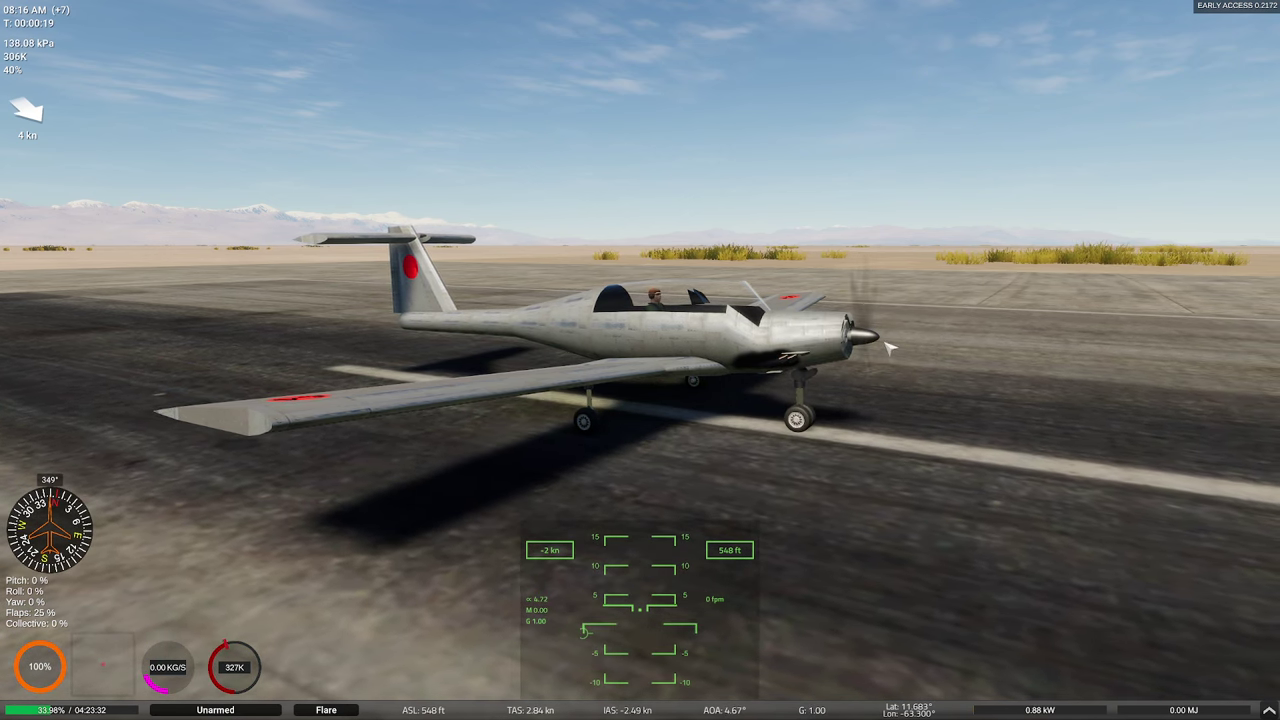
click(887, 346)
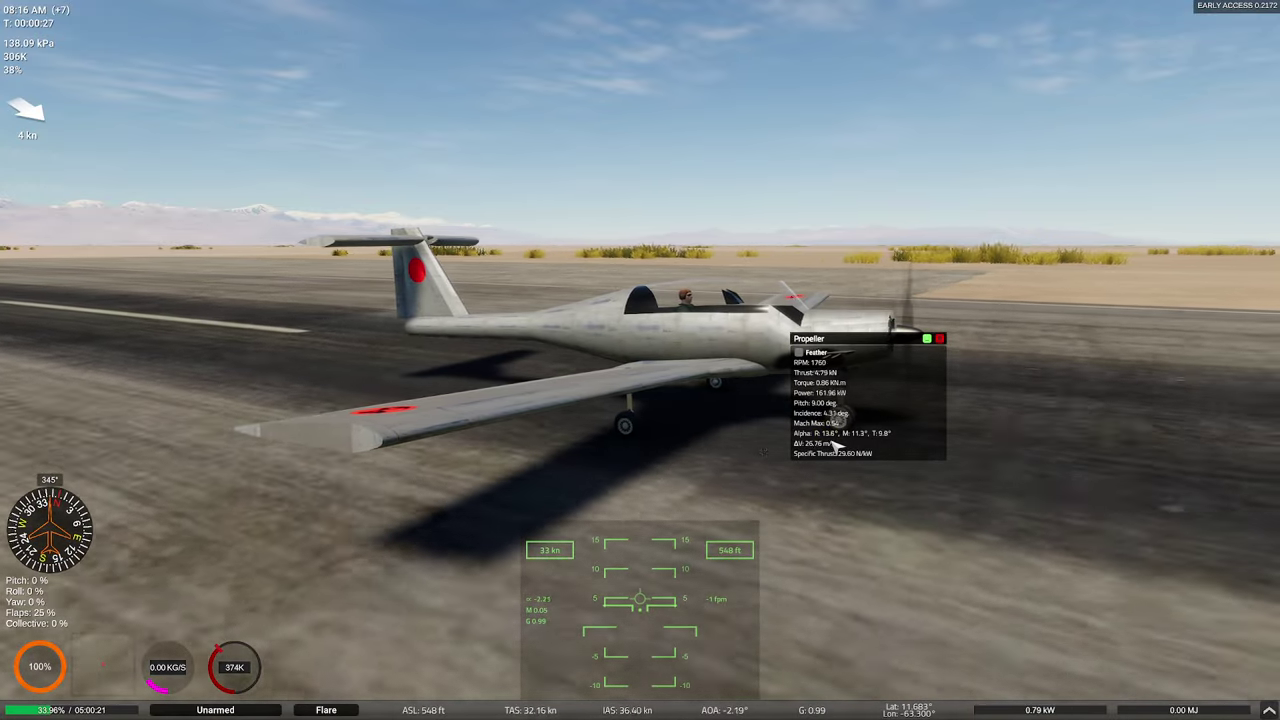
key(f)
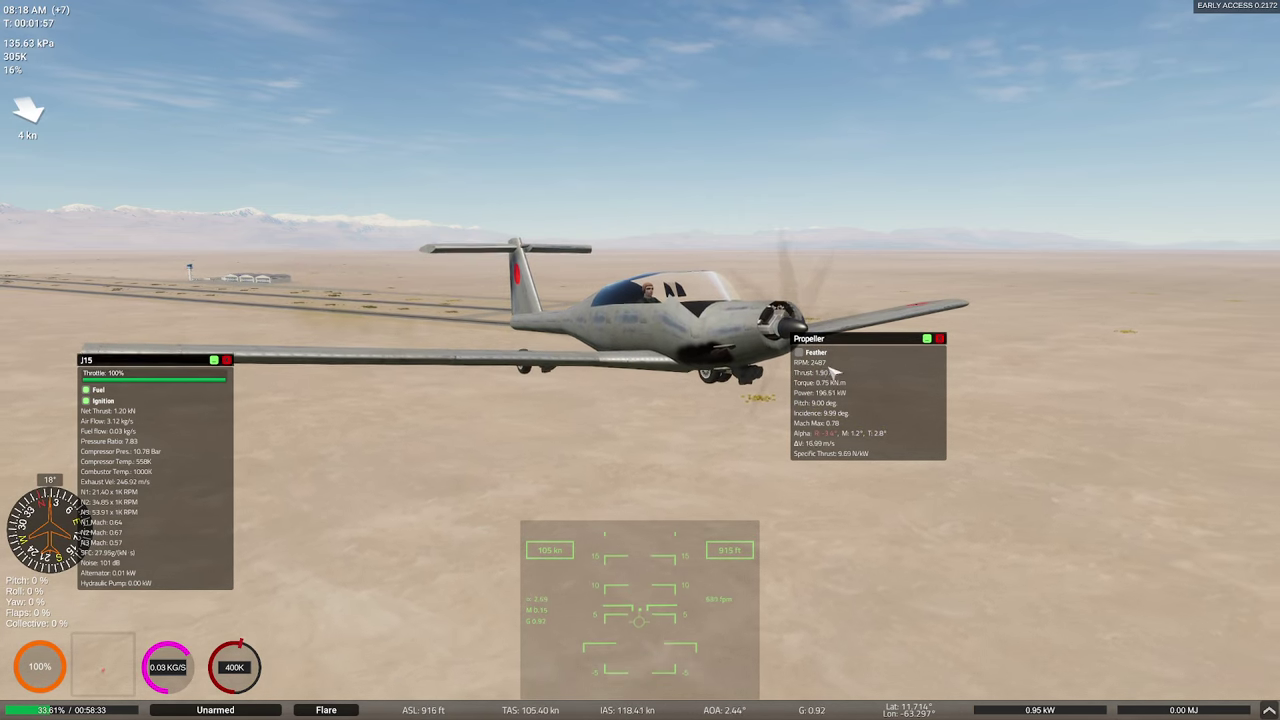
Return to the hangar, select the propeller and set its fixed pitch angle to 2.
key(Escape)
click(649, 307)
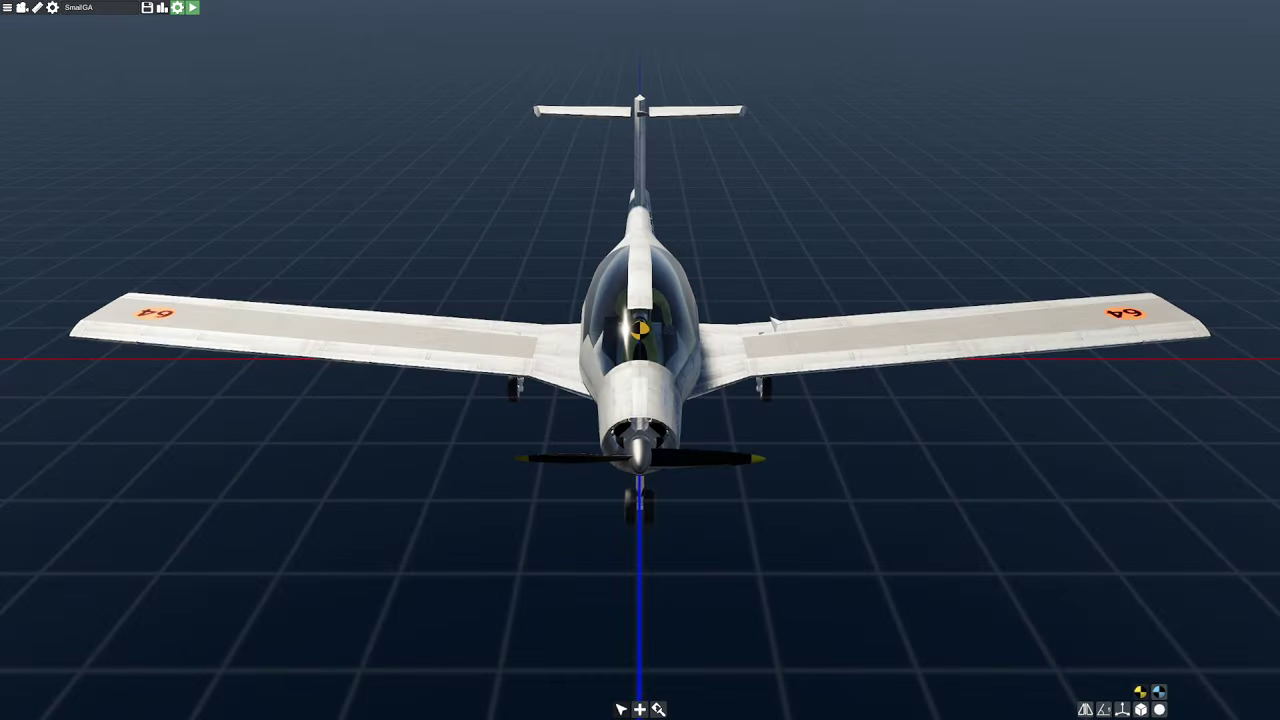
right_drag(798, 298, 760, 290)
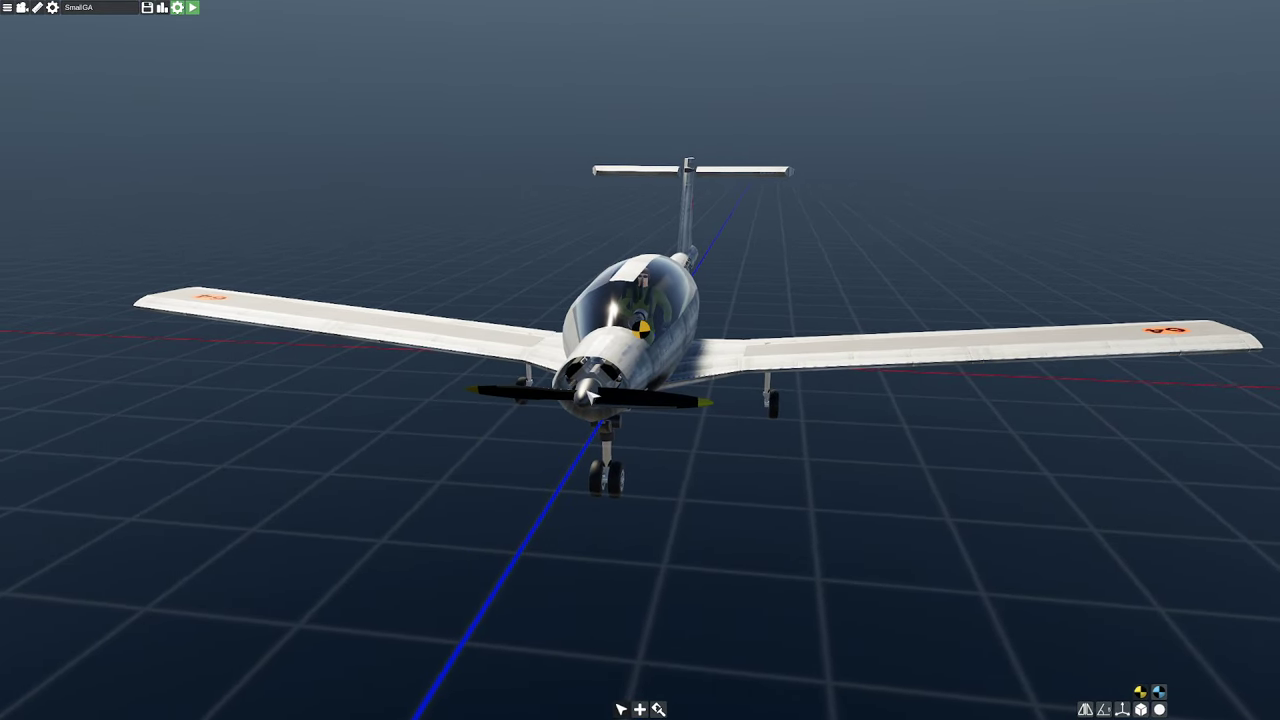
click(591, 397)
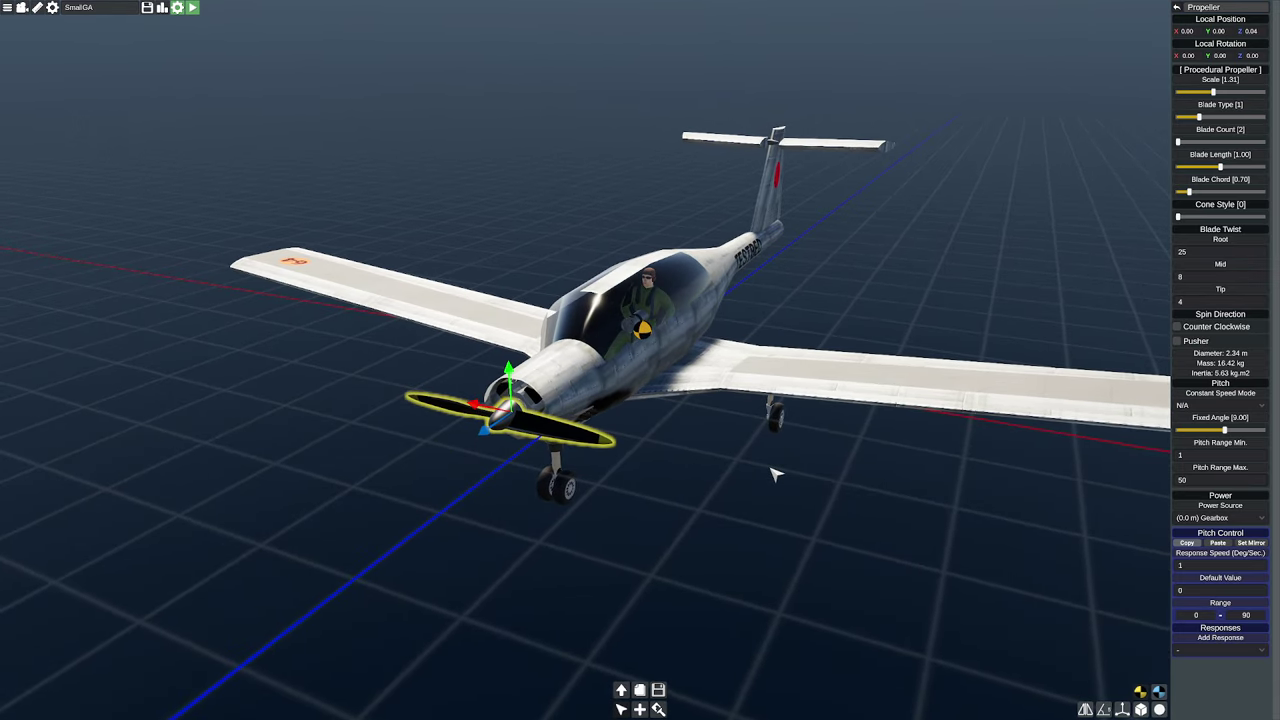
right_drag(666, 488, 689, 493)
scroll(689, 493, up, 2)
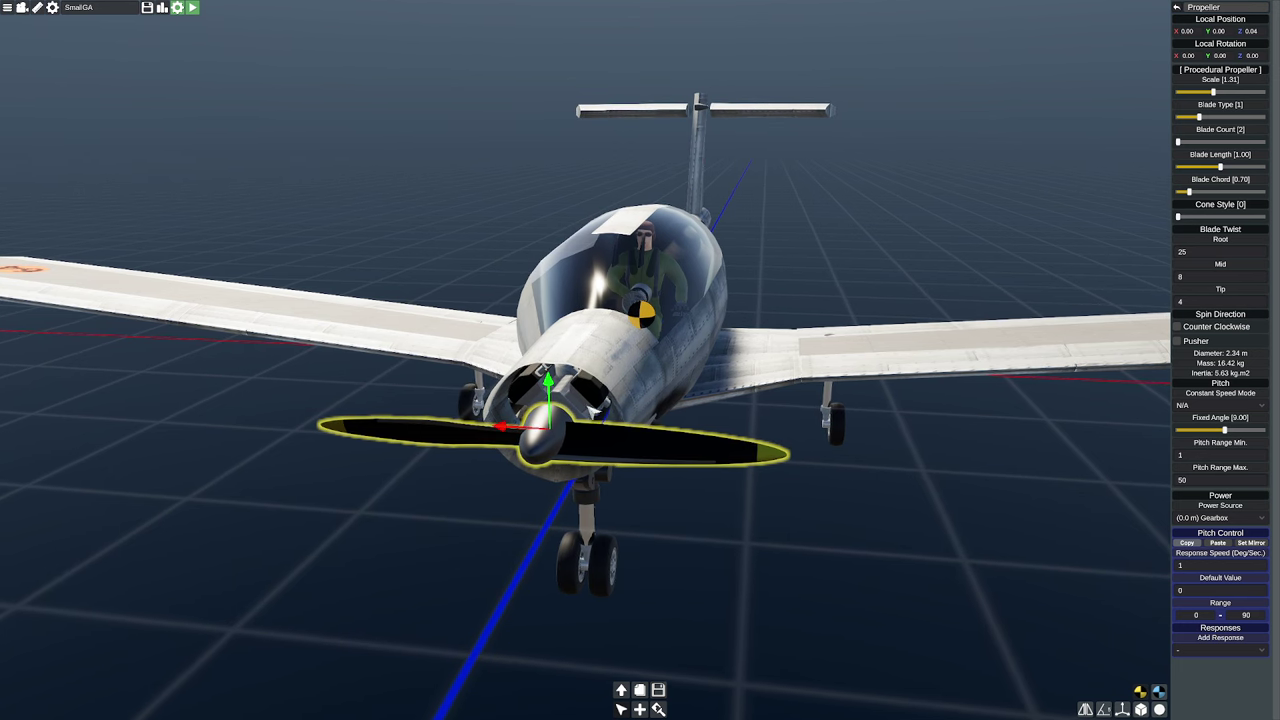
click(593, 410)
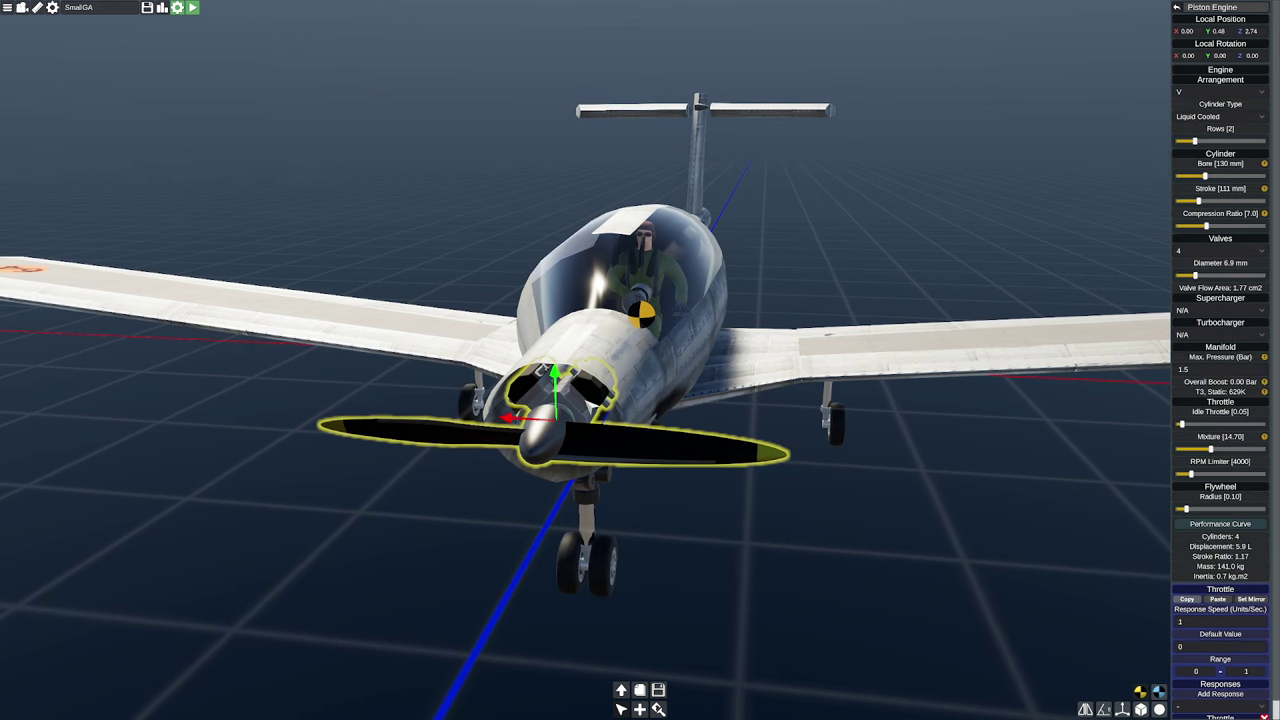
click(546, 452)
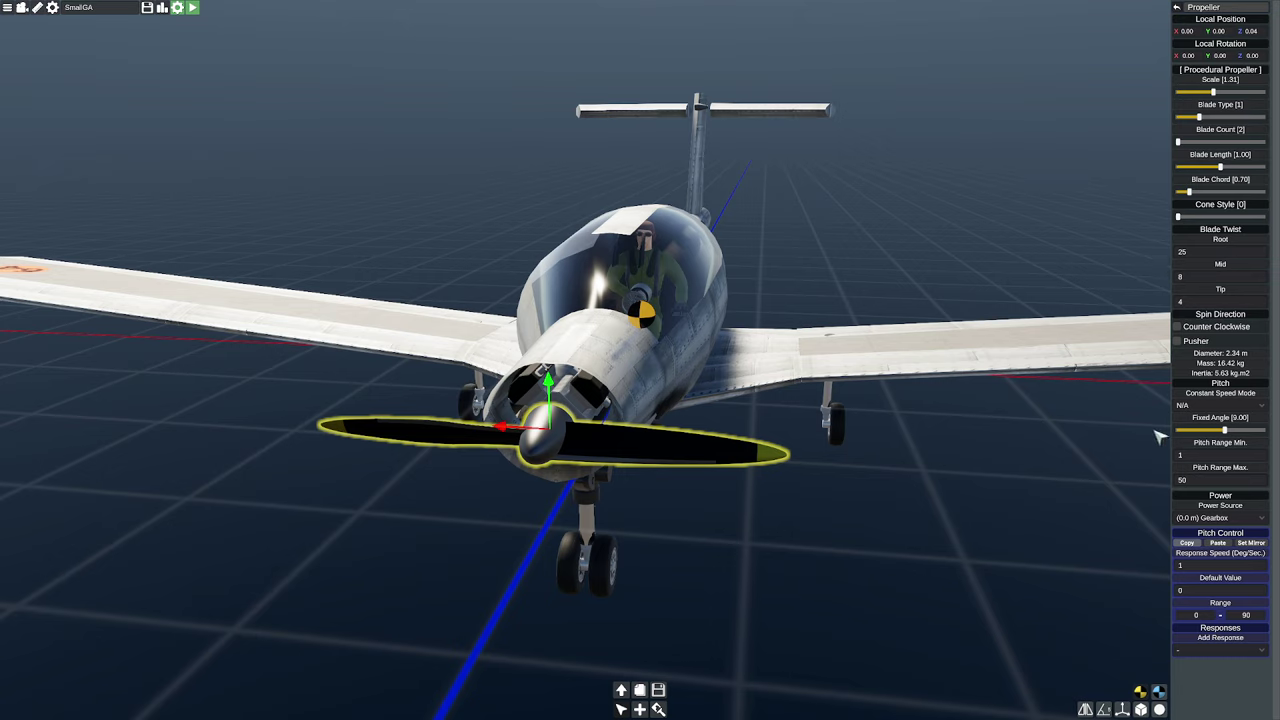
drag(1226, 429, 1222, 432)
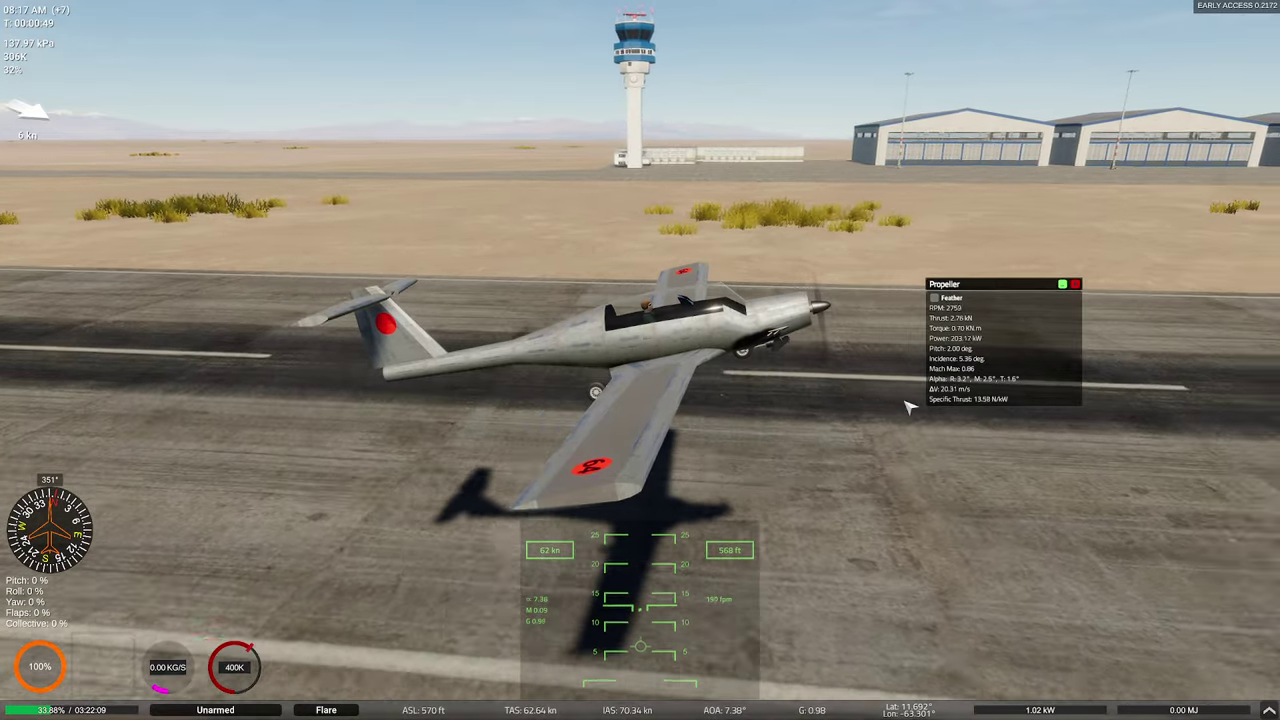
Retract the flaps in flight and start the J15 jet engine, keeping the propeller data in view.
key(f)
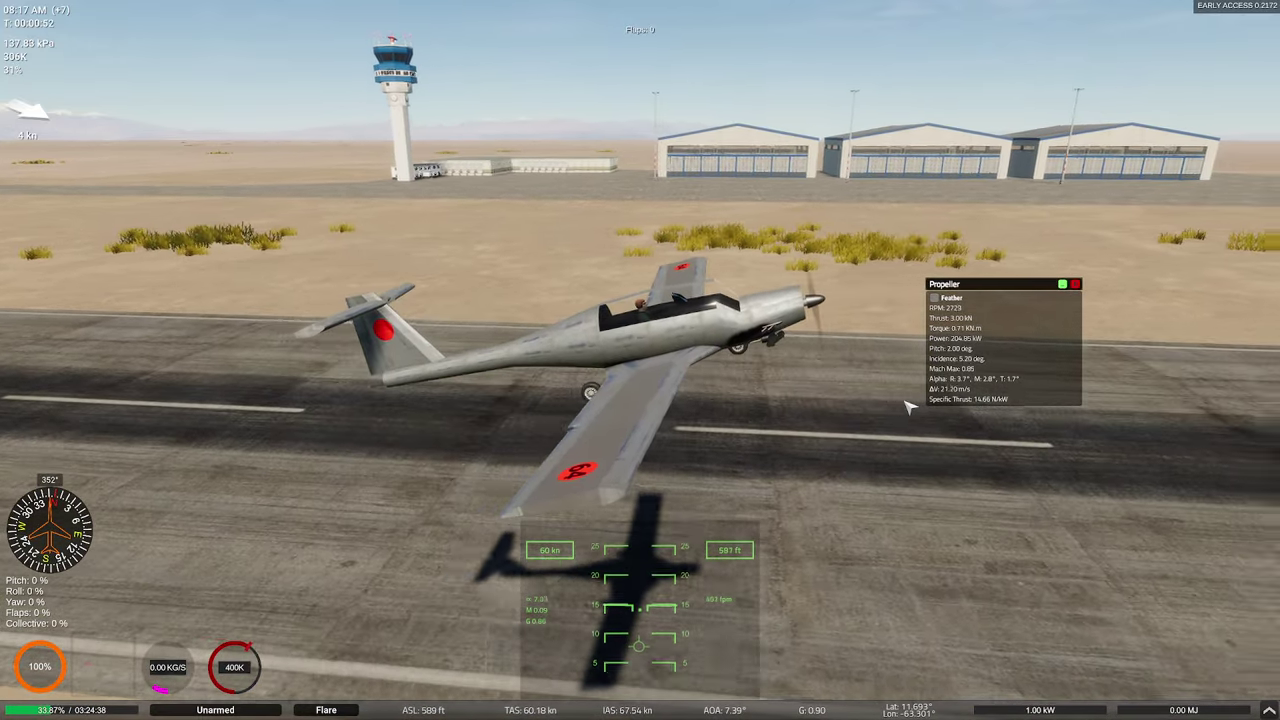
right_drag(869, 420, 880, 423)
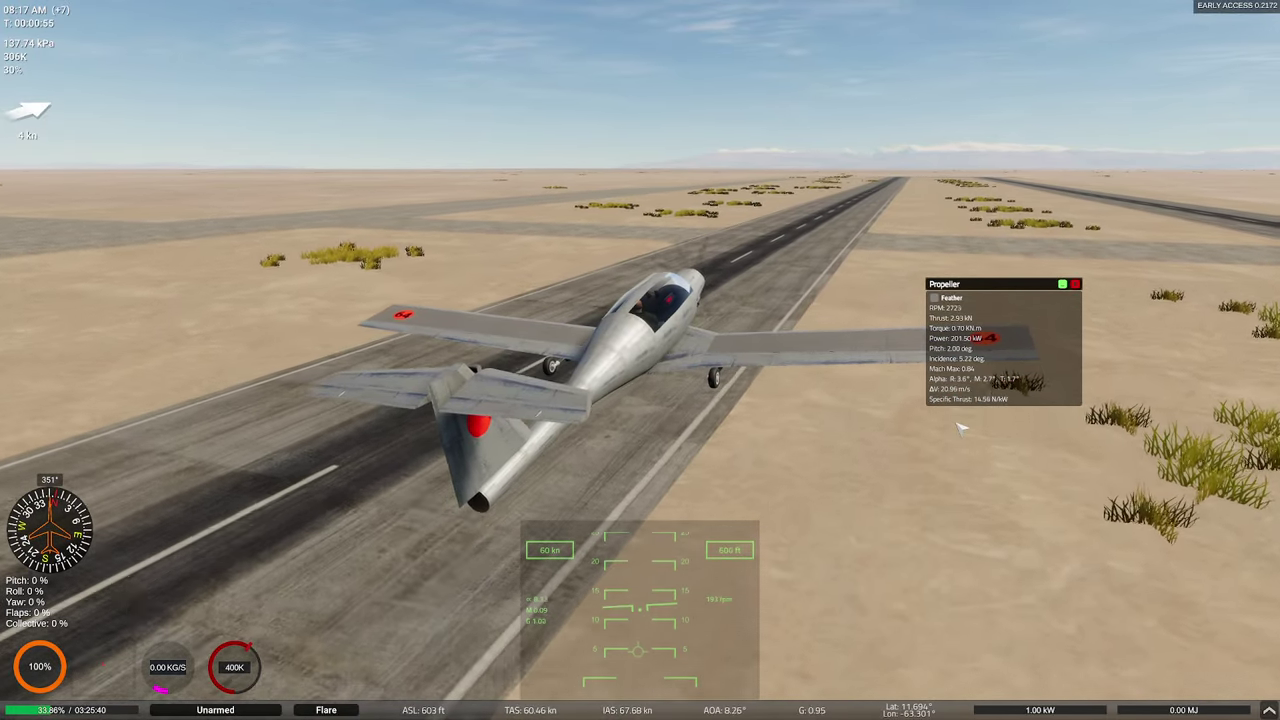
click(177, 644)
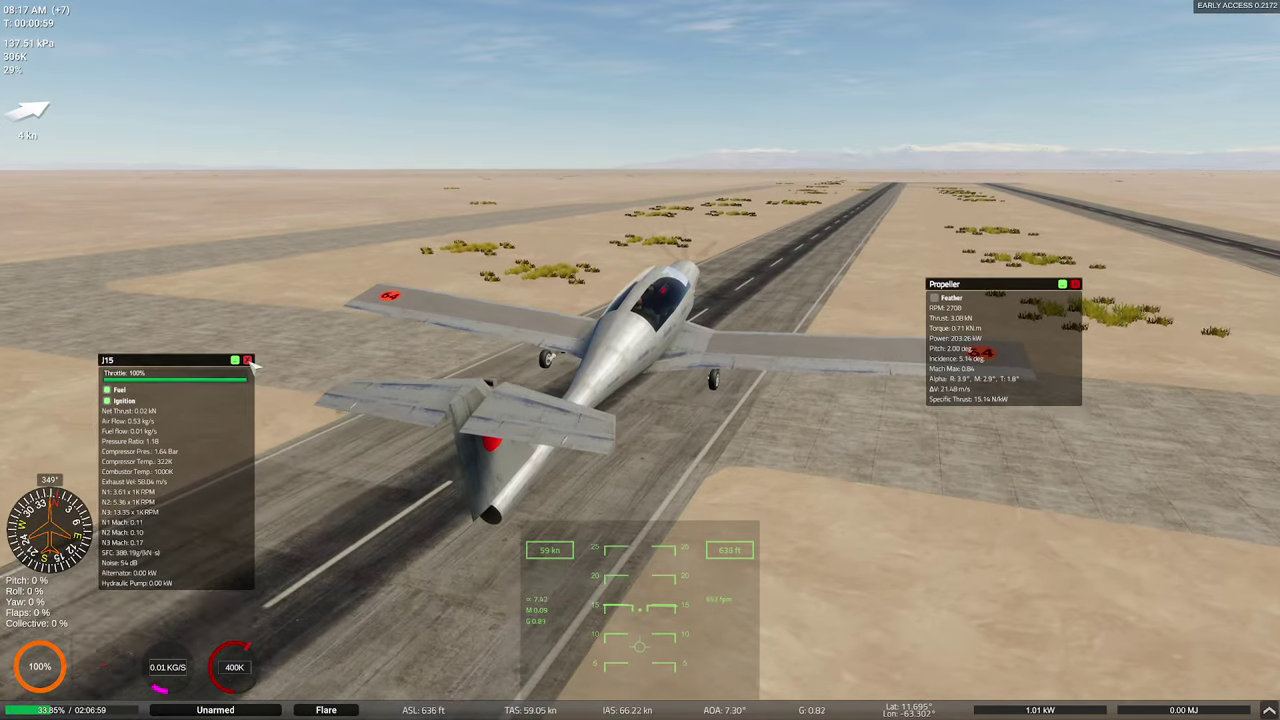
click(249, 361)
click(520, 405)
right_drag(520, 405, 651, 403)
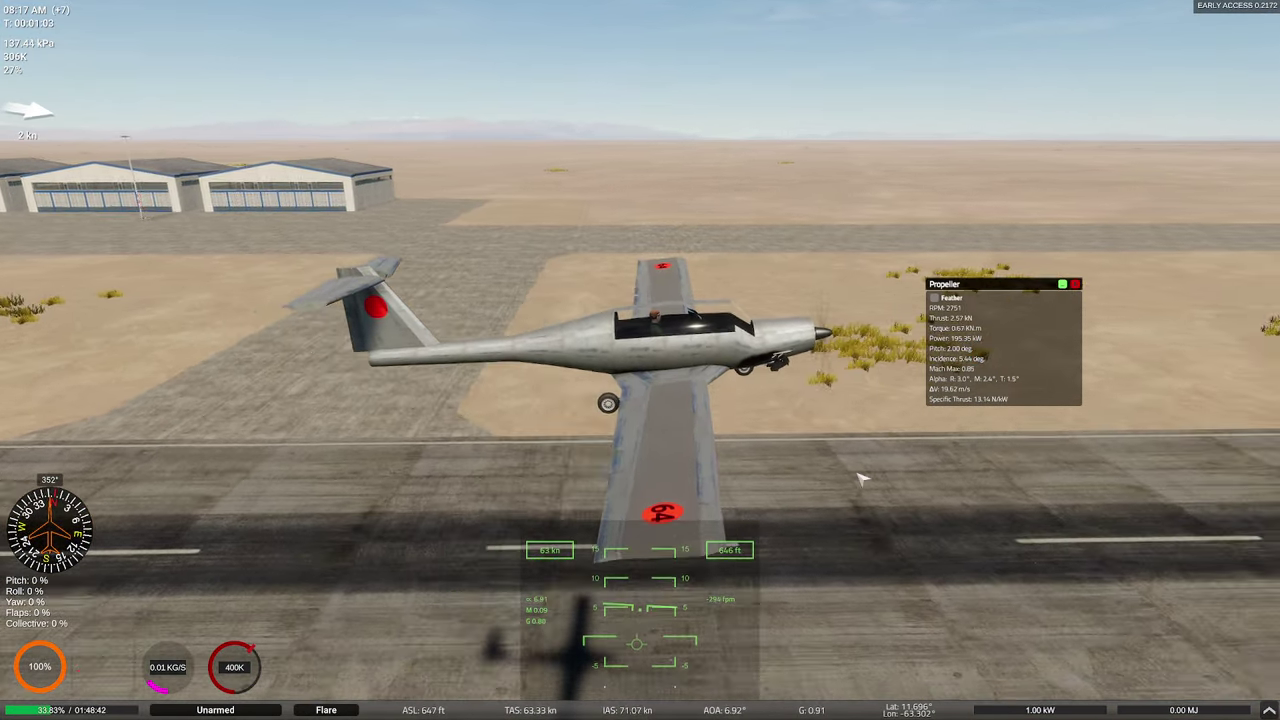
click(206, 672)
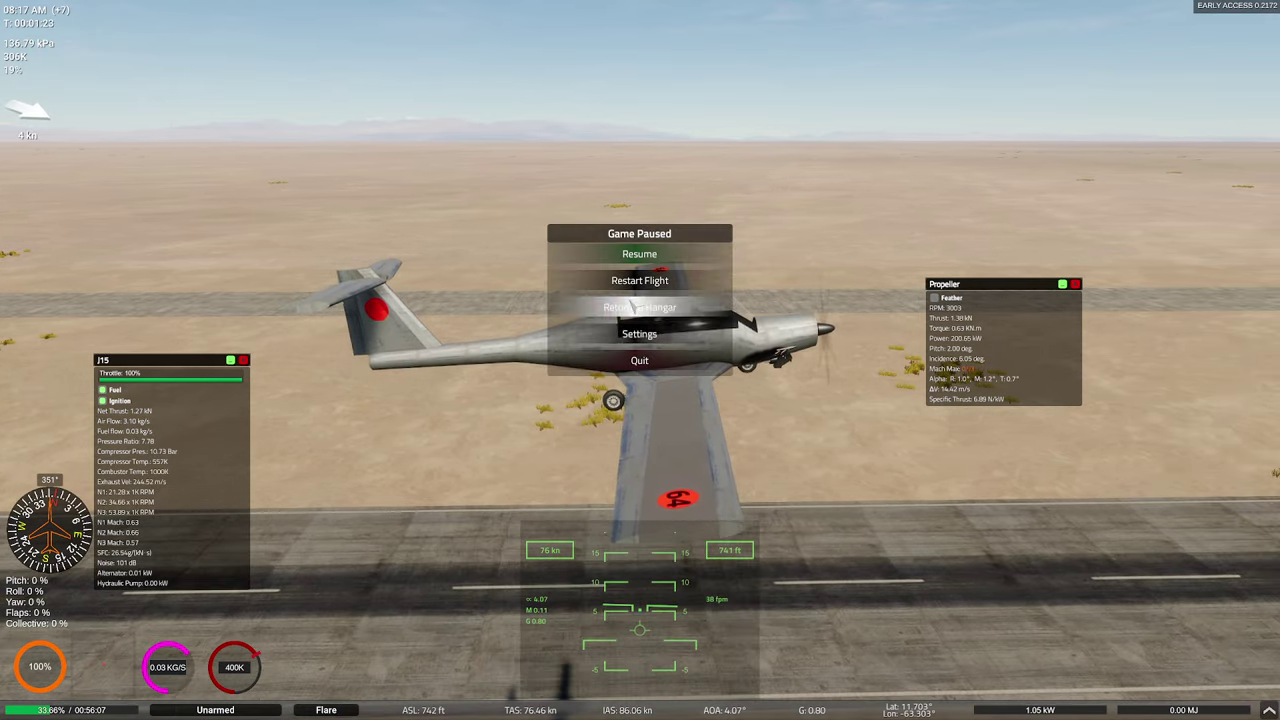
Return to the hangar, select the propeller and set its constant speed mode to Target RPM.
click(632, 307)
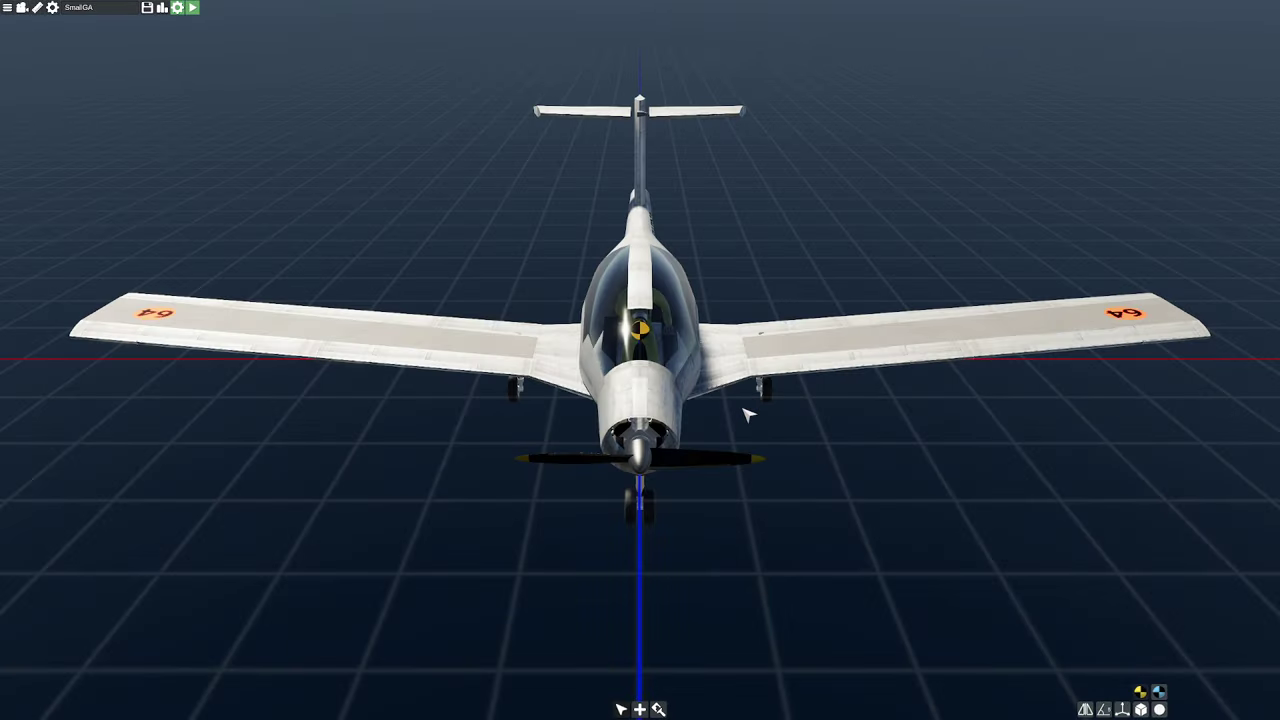
click(645, 459)
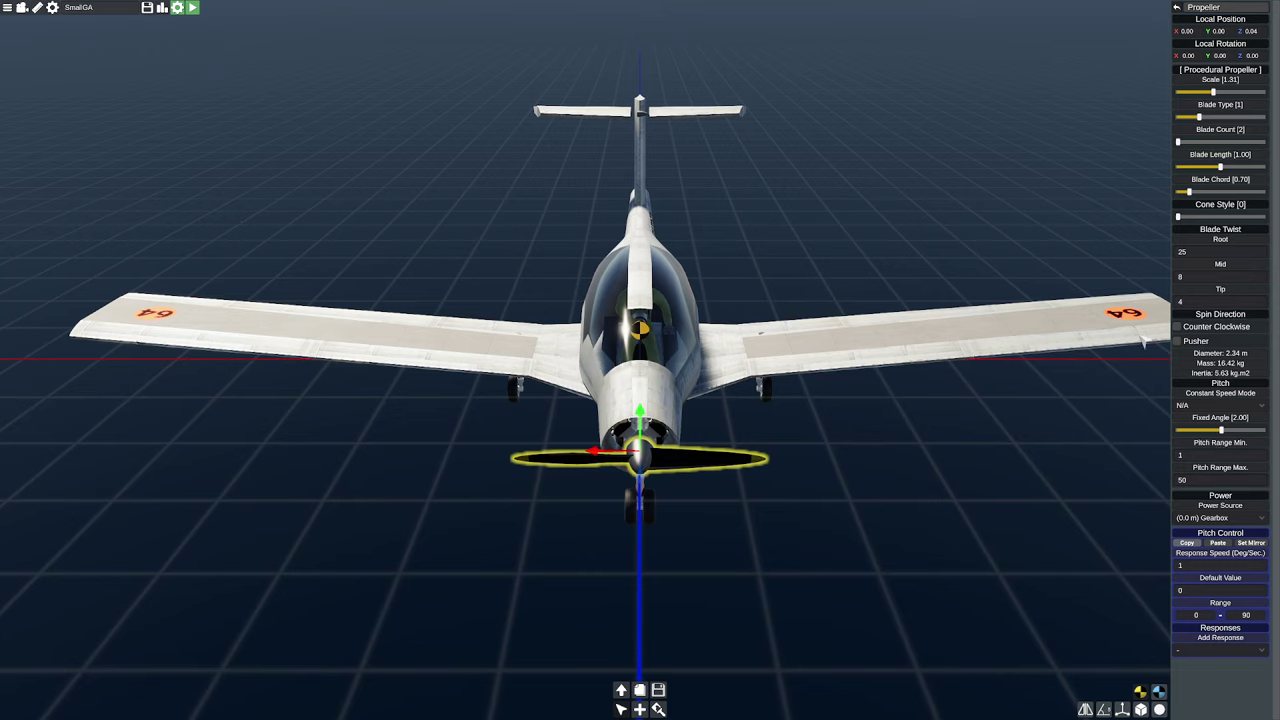
click(1205, 406)
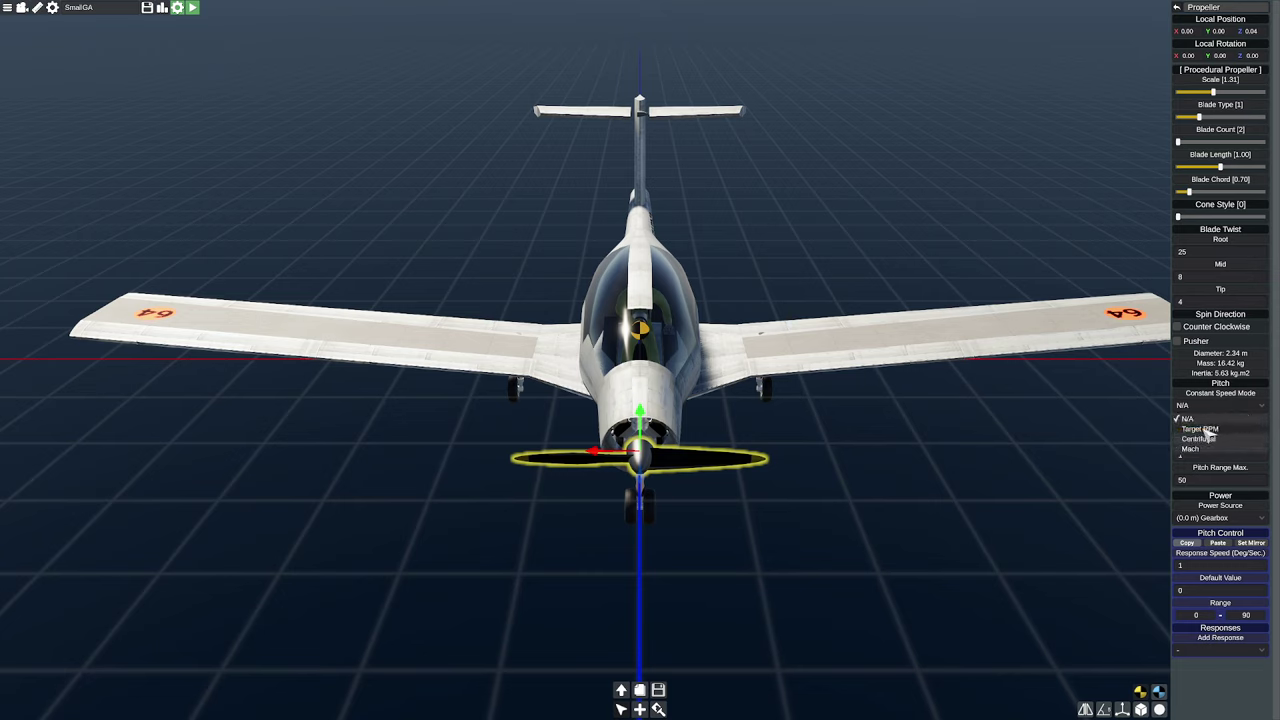
click(1205, 428)
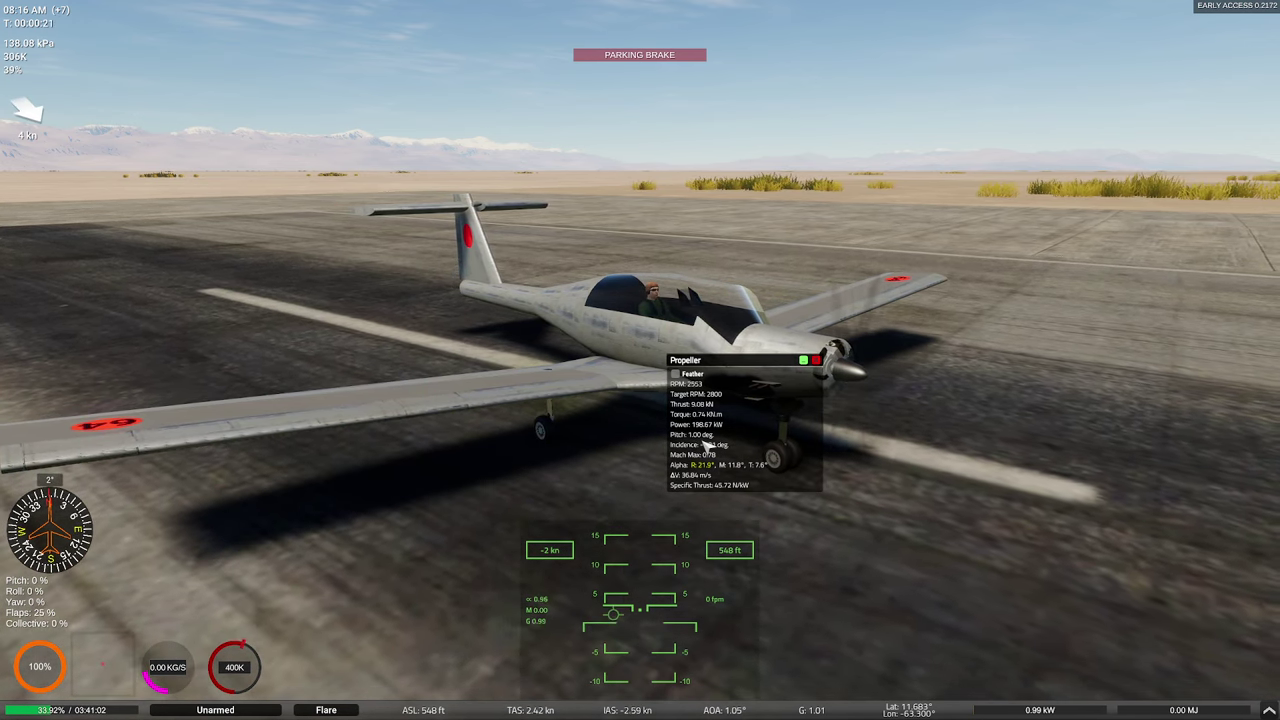
Release the parking brake, take off in Target RPM mode and climb with the J15 engine running and its readout closed.
key(b)
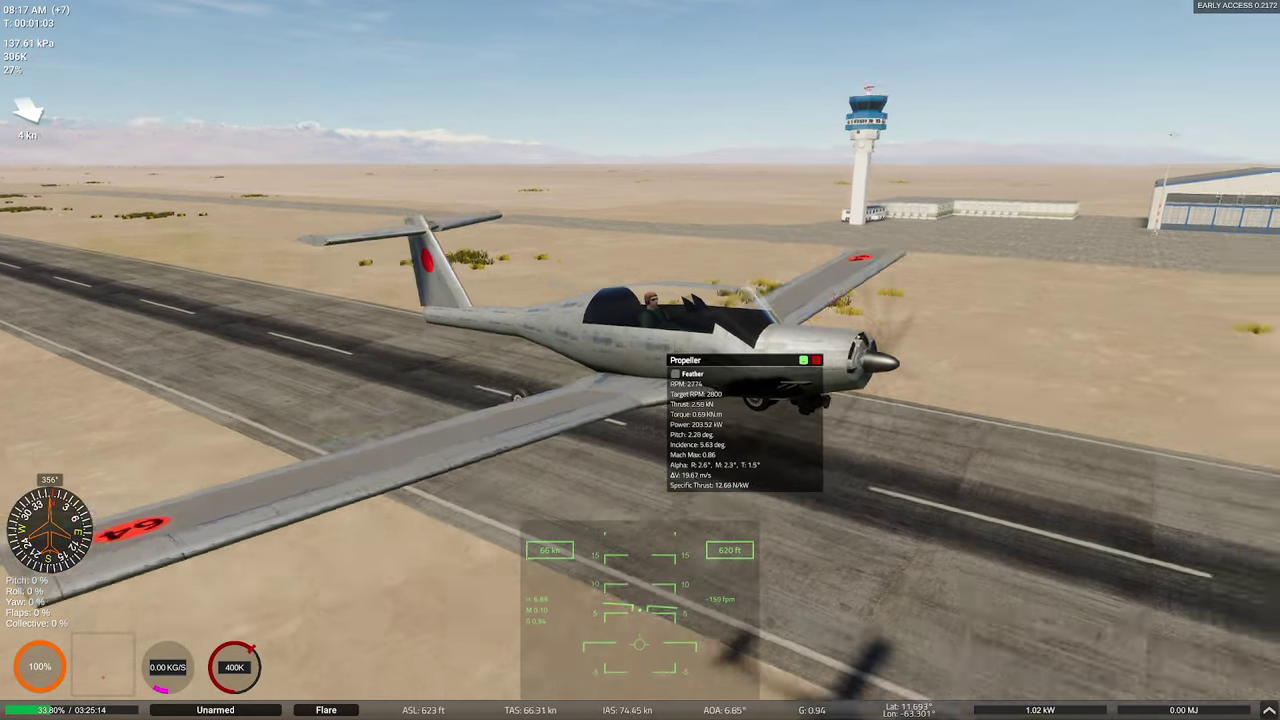
right_drag(400, 470, 594, 506)
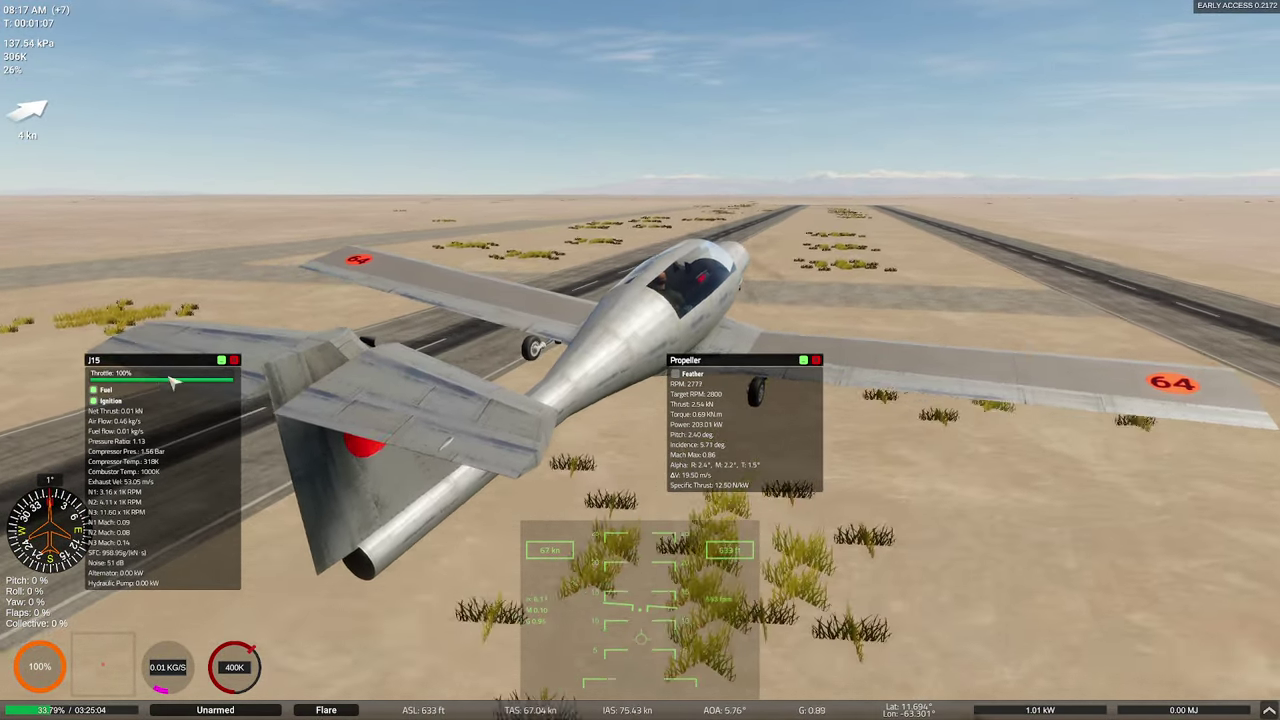
click(234, 360)
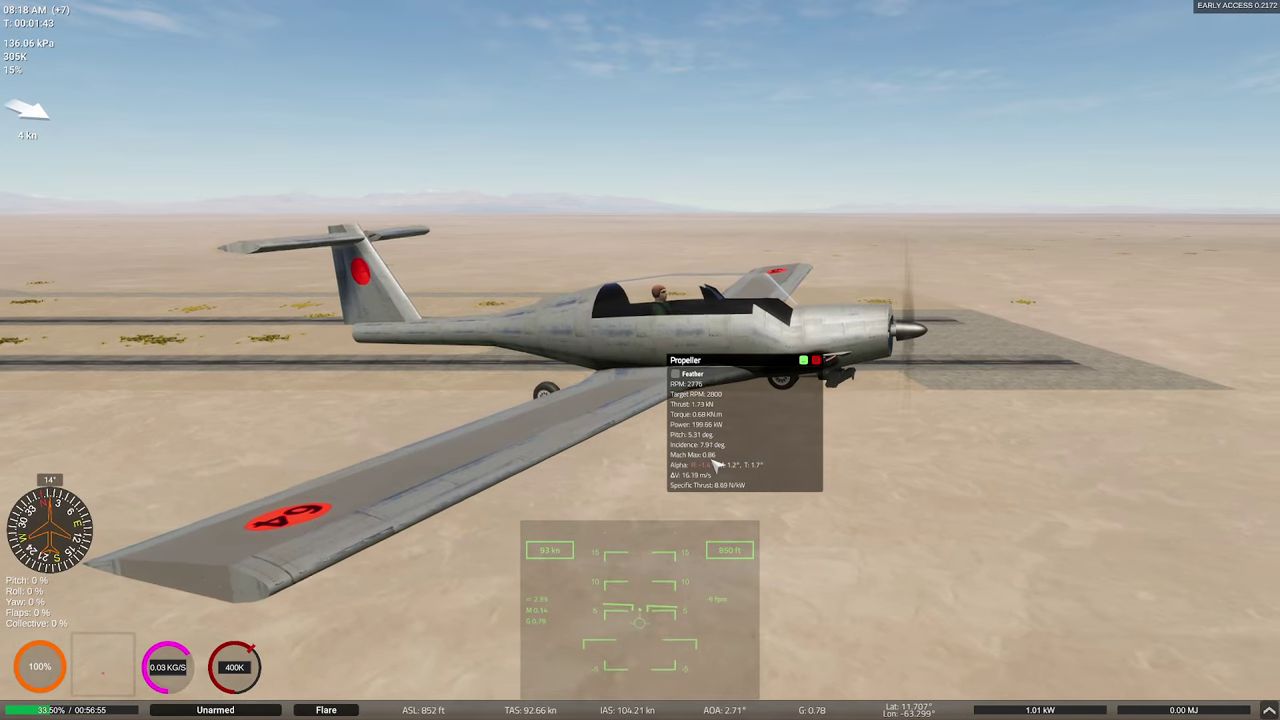
key(f)
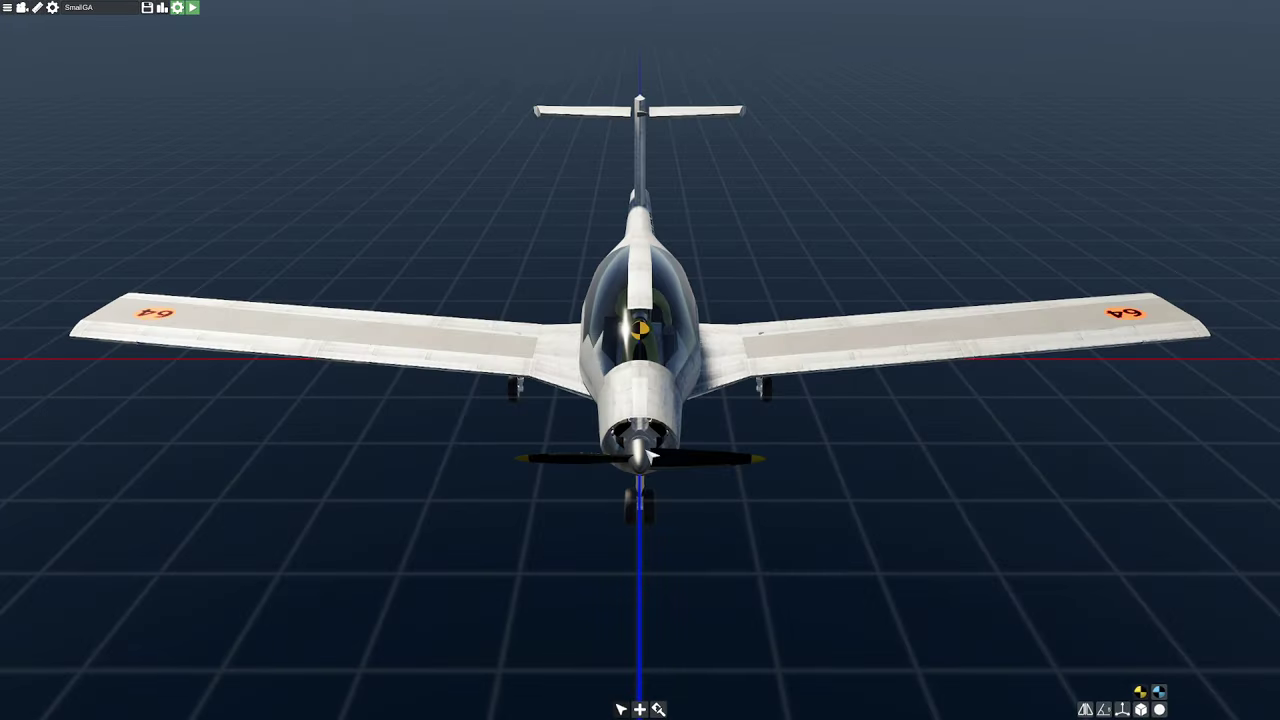
Select the propeller on the aircraft's nose to edit its pitch settings.
click(646, 454)
click(642, 456)
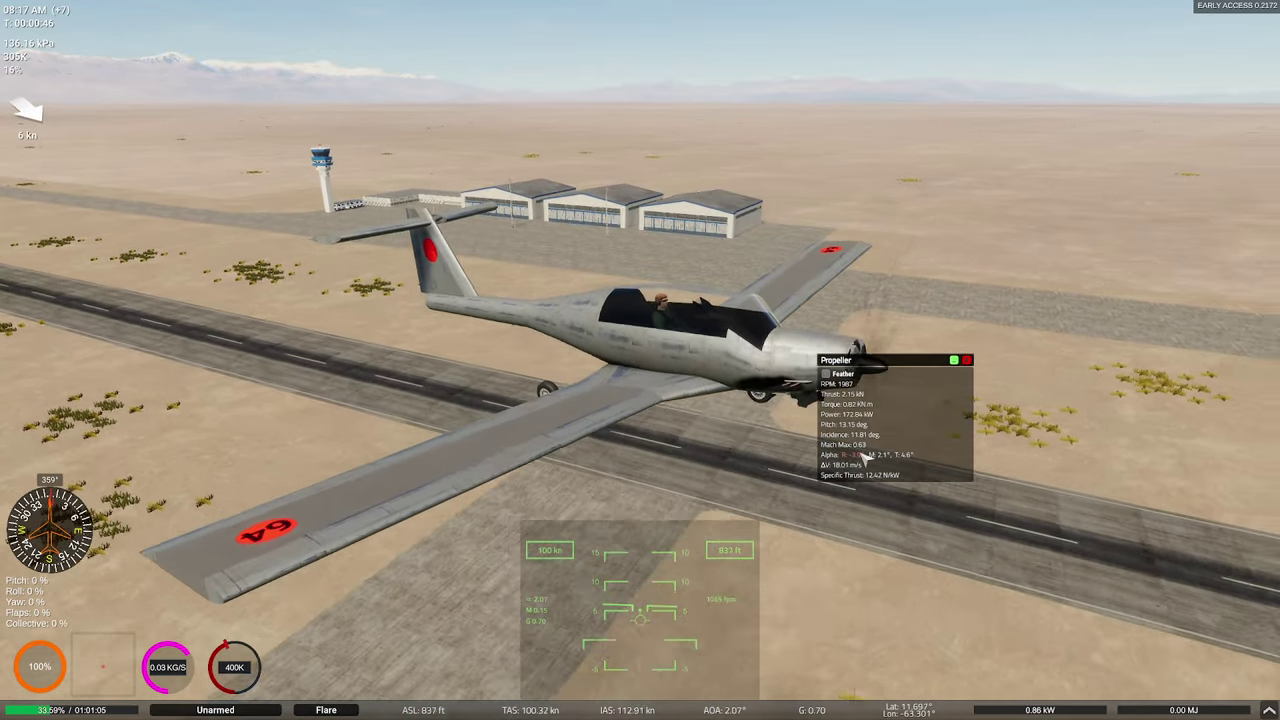
Leave the flight for the hangar, select the propeller and set its constant speed mode to Centrifugal.
key(Escape)
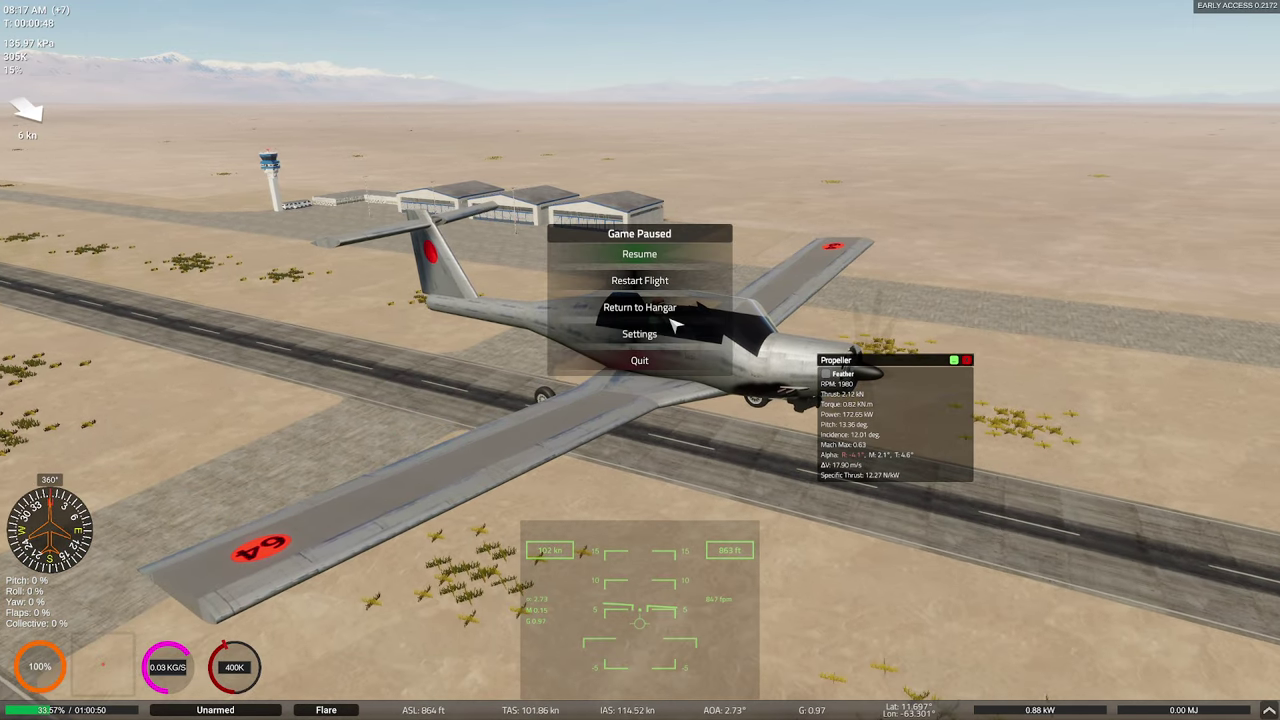
click(600, 306)
click(655, 467)
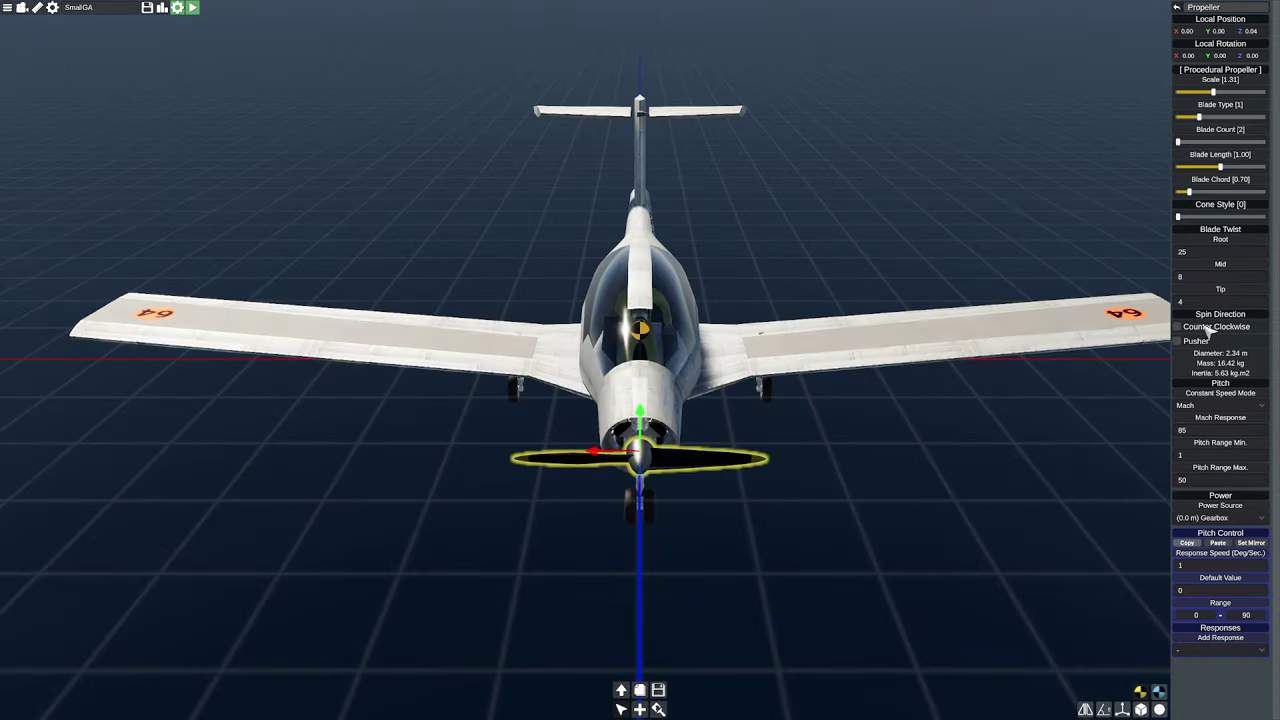
click(1213, 405)
click(1205, 440)
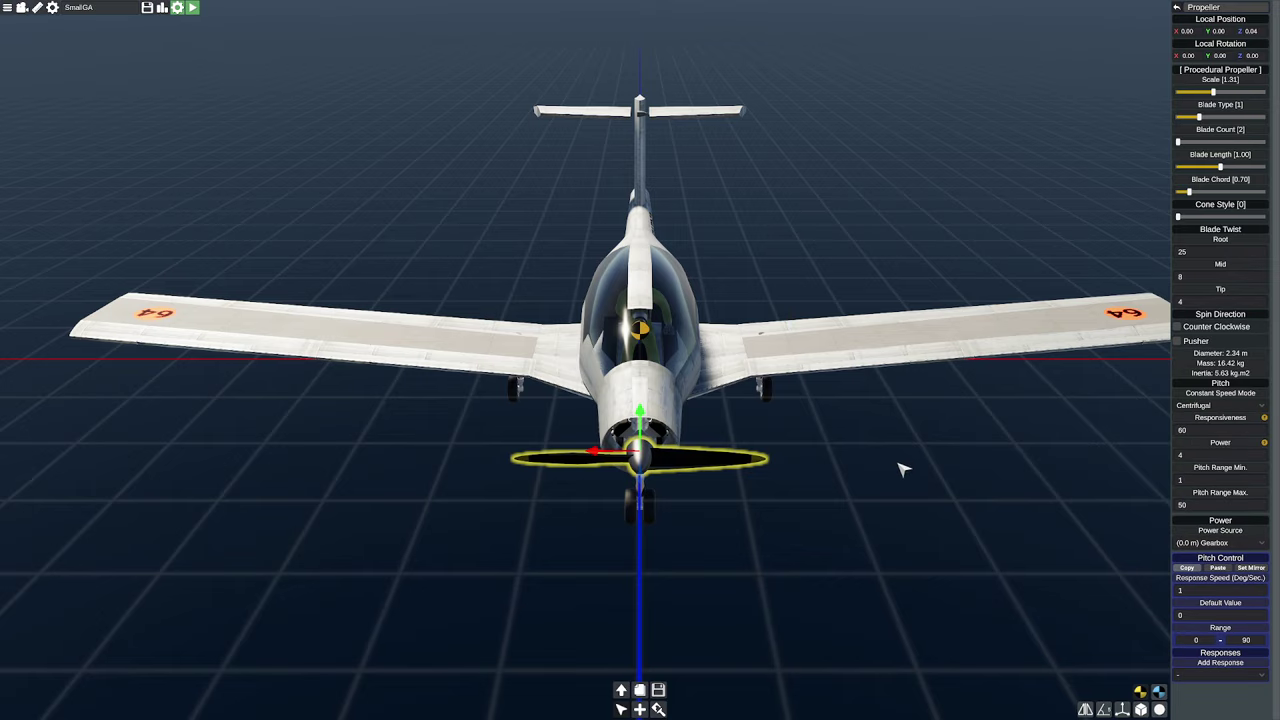
Set the propeller's maximum pitch range to 15 and save the craft.
right_drag(857, 491, 871, 486)
scroll(857, 489, up, 4)
click(973, 425)
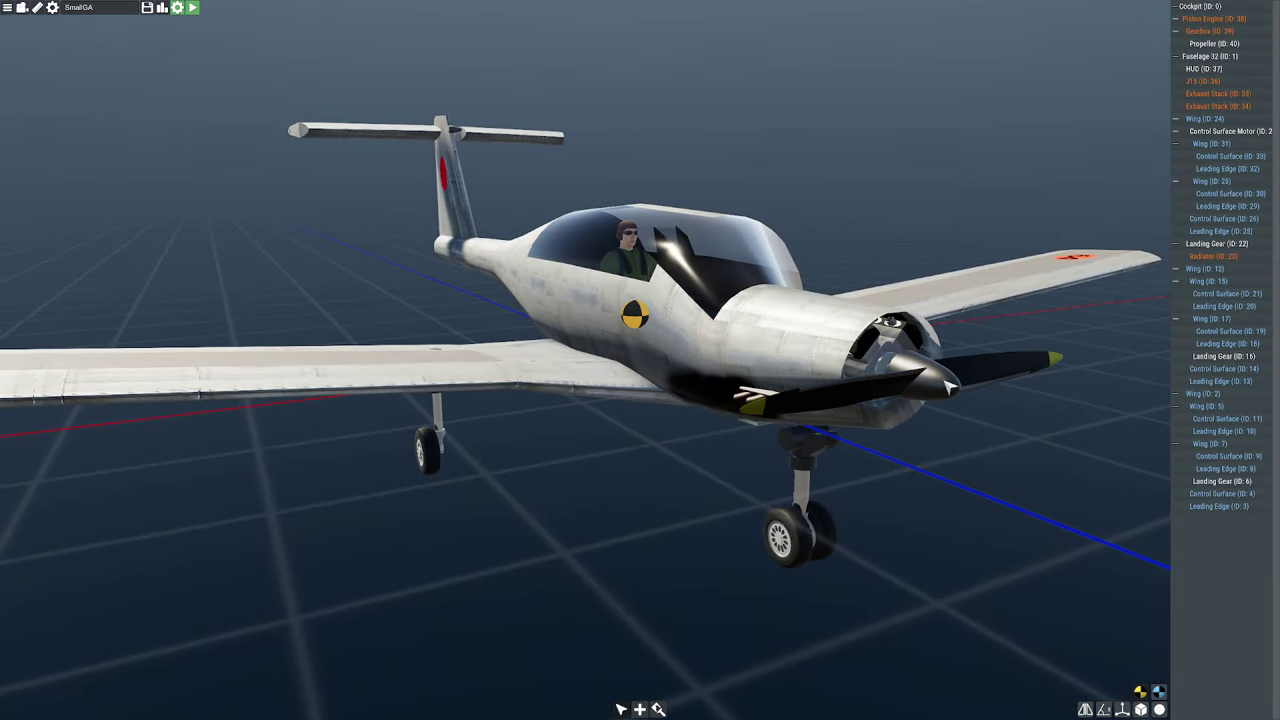
click(940, 384)
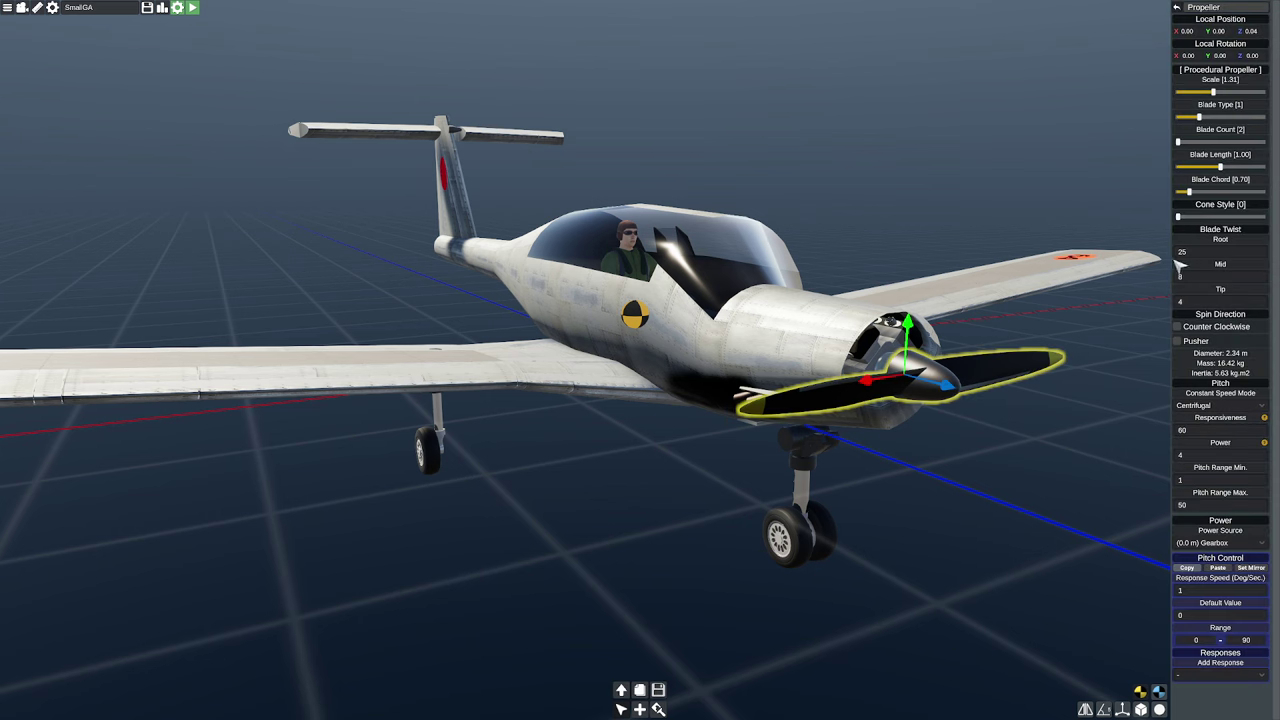
click(1198, 506)
click(1197, 431)
mouse_move(1265, 444)
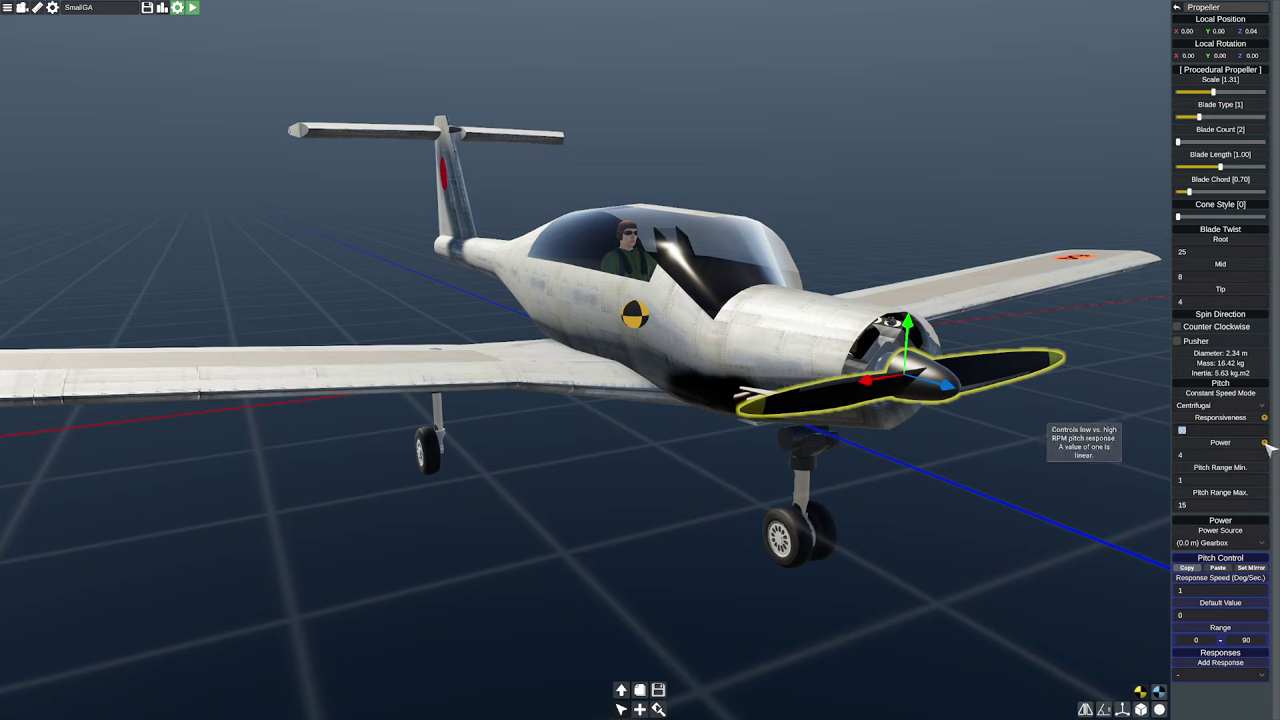
click(147, 8)
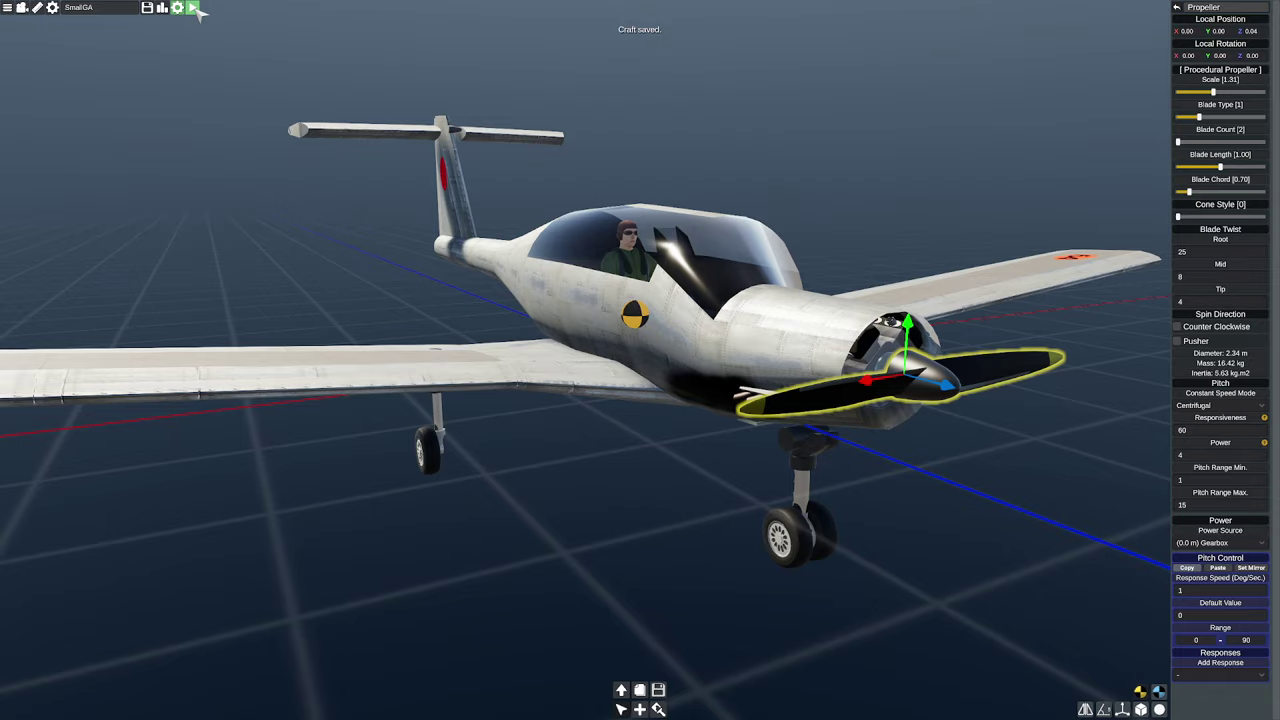
Test the Centrifugal propeller on the runway with its readout open, and return to the hangar.
click(194, 8)
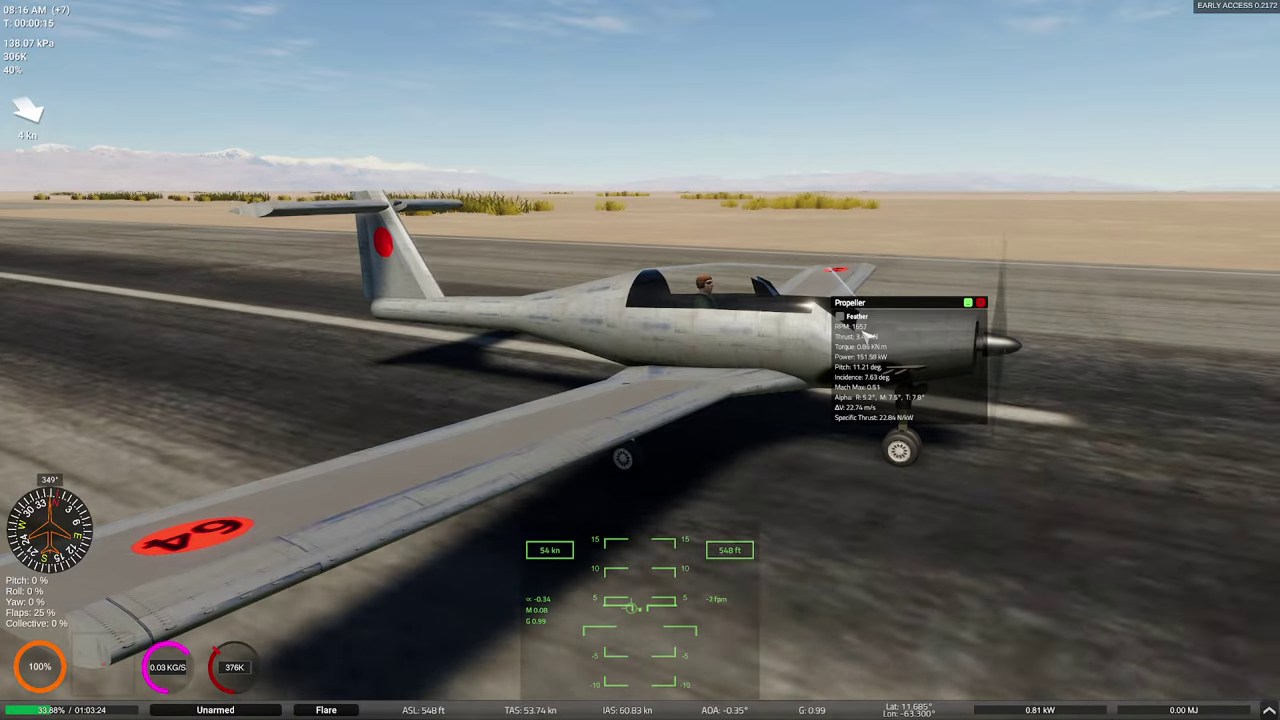
key(Escape)
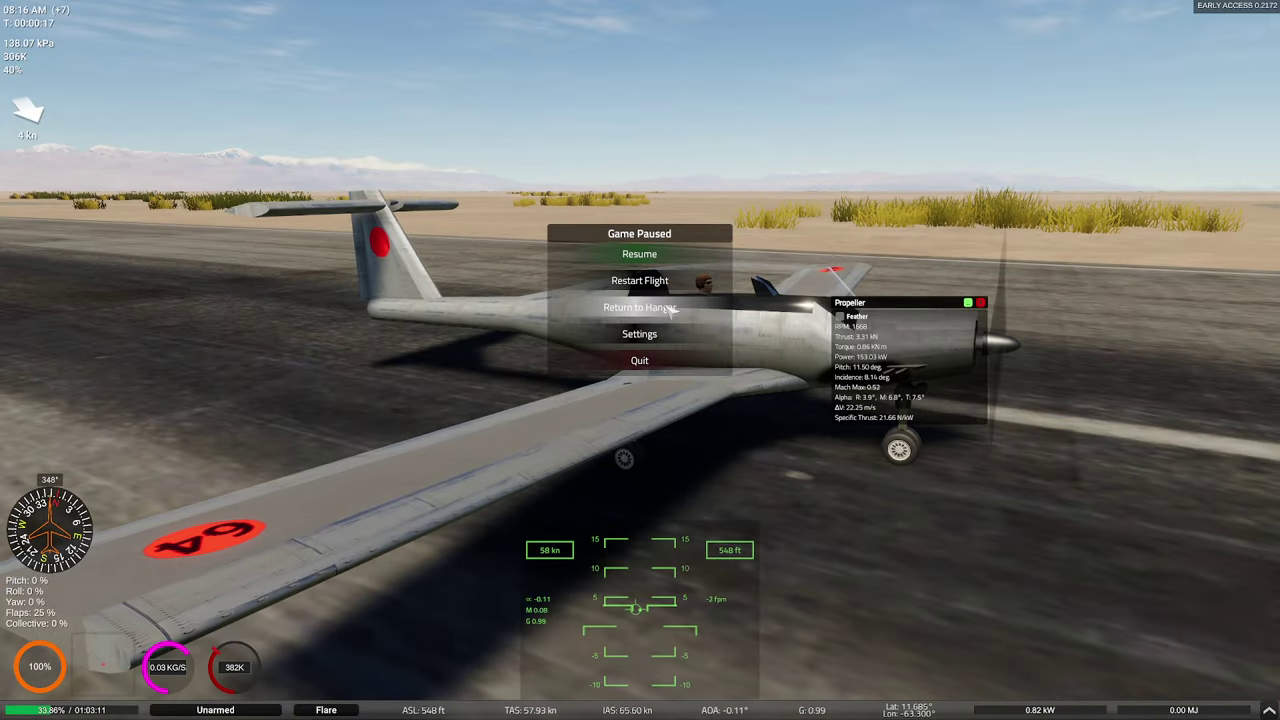
click(643, 308)
click(647, 454)
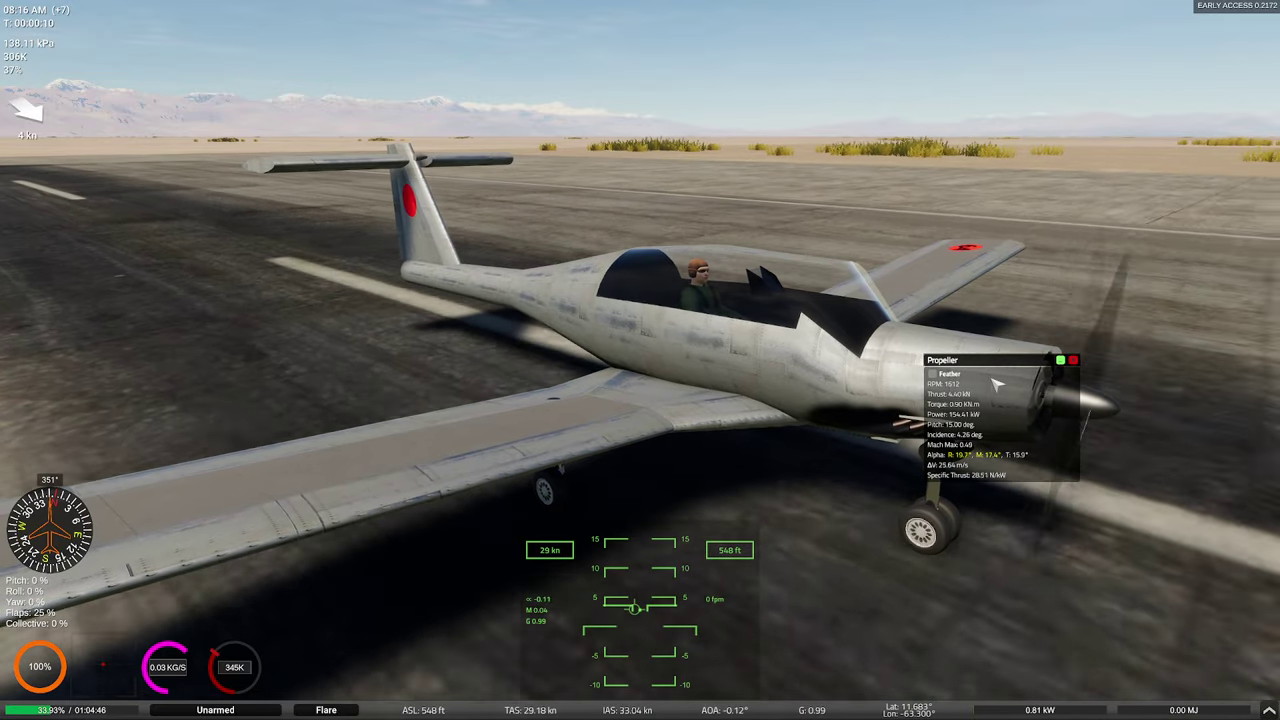
key(Escape)
click(671, 360)
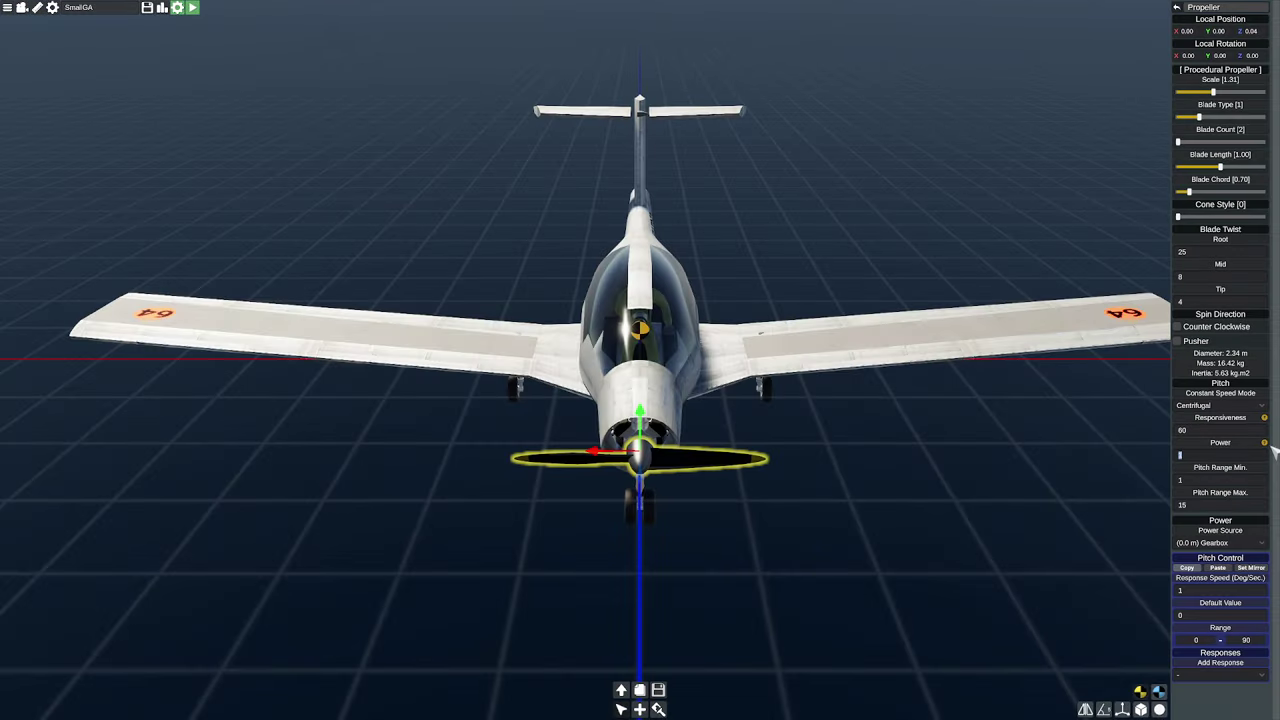
Set the Power value of the propeller's Centrifugal pitch mode to 50.
mouse_move(1265, 444)
key(BackSpace)
key(BackSpace)
text(100)
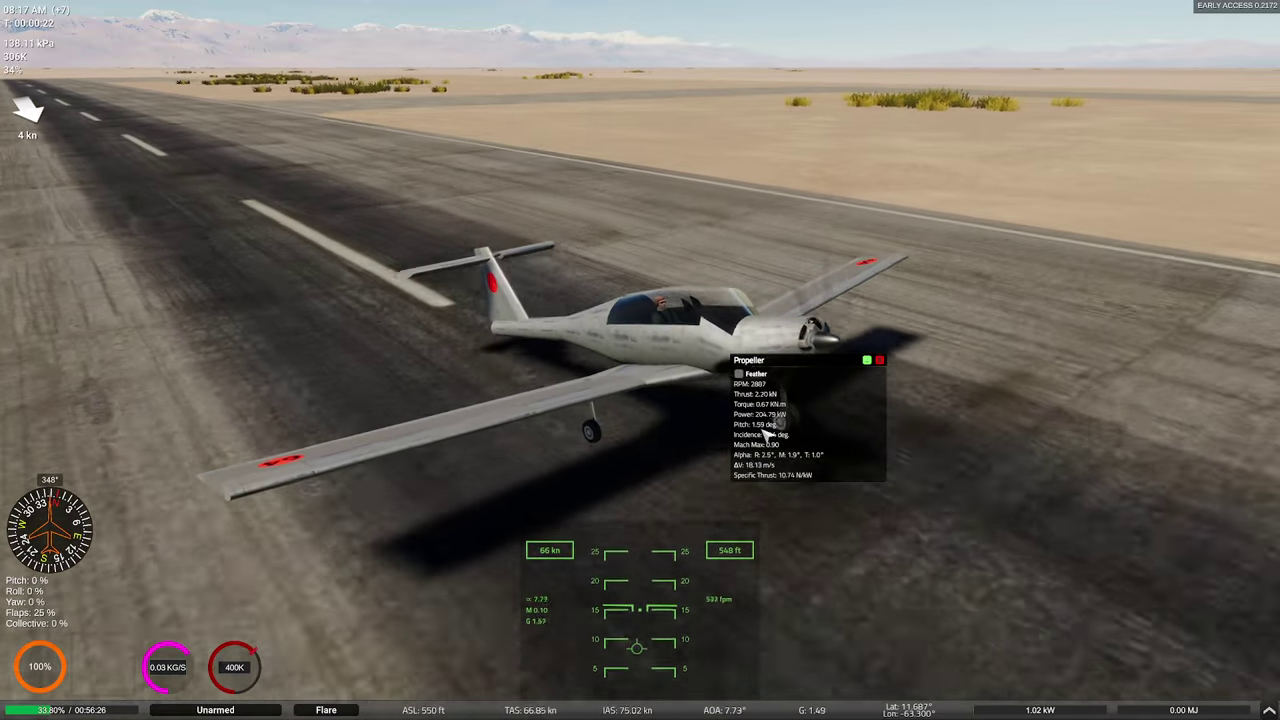
Observe the propeller's readout while climbing away from the runway, and leave the flight for the hangar.
key(f)
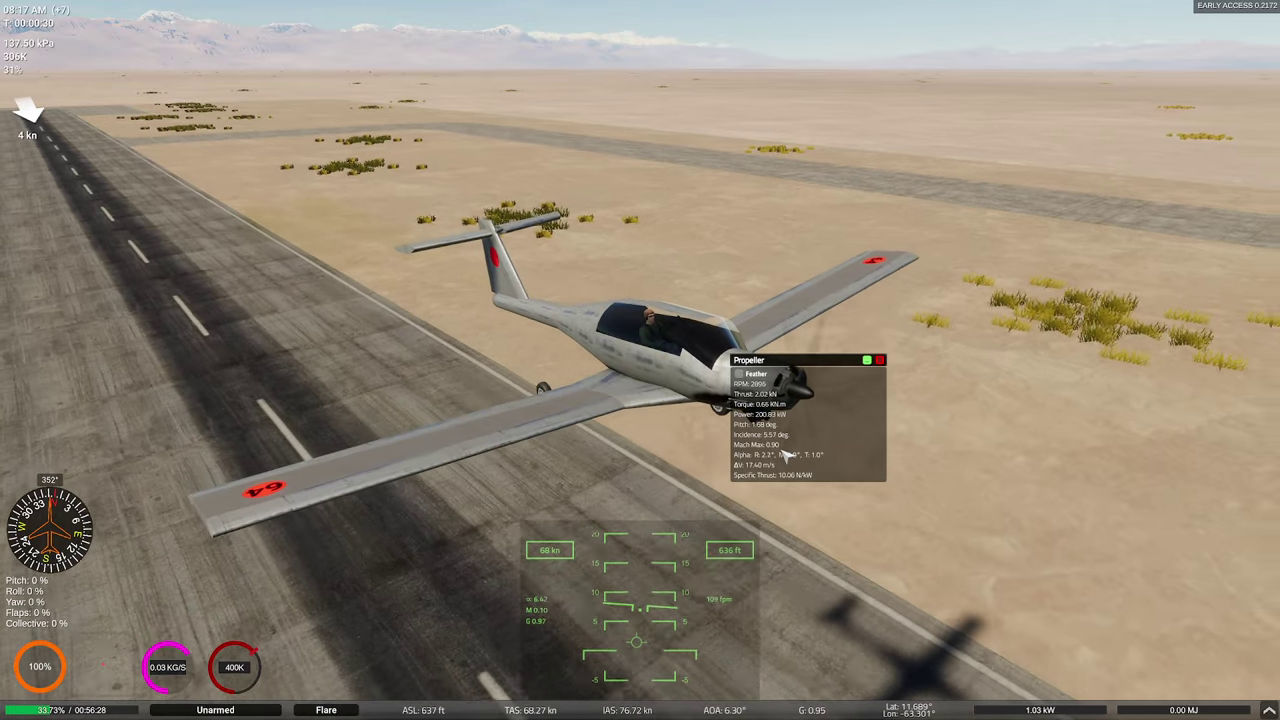
key(Escape)
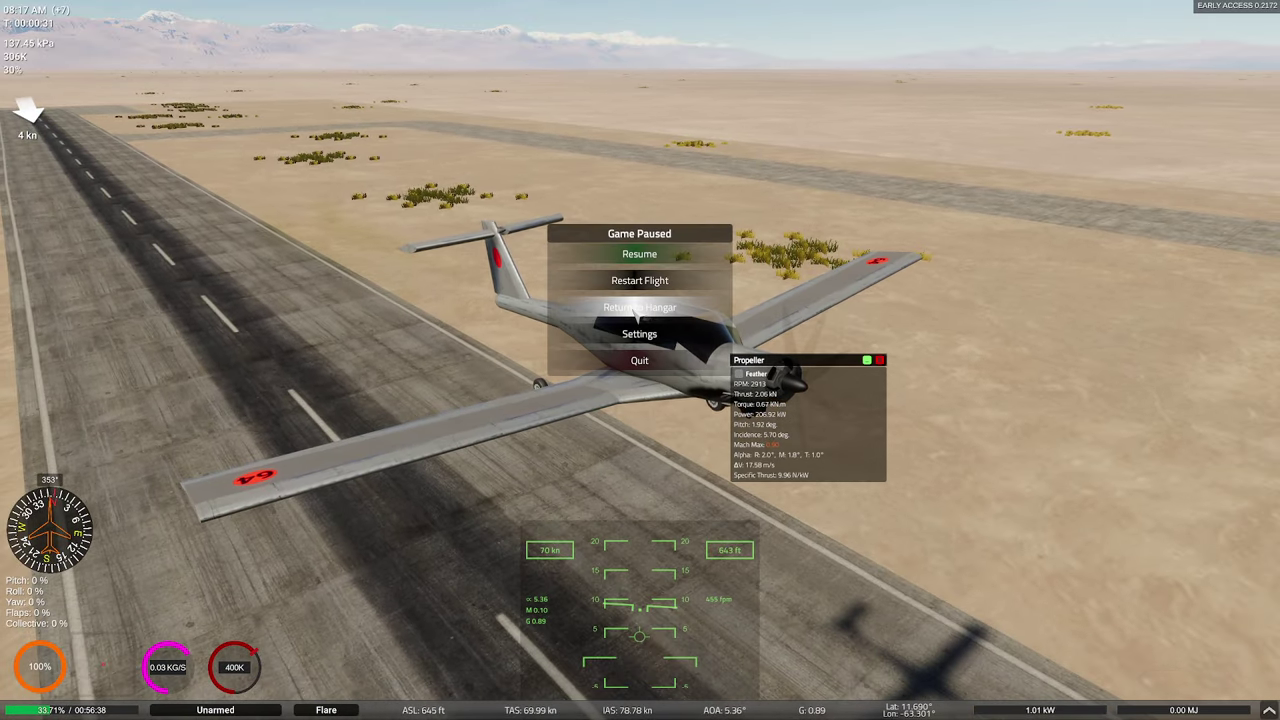
click(635, 308)
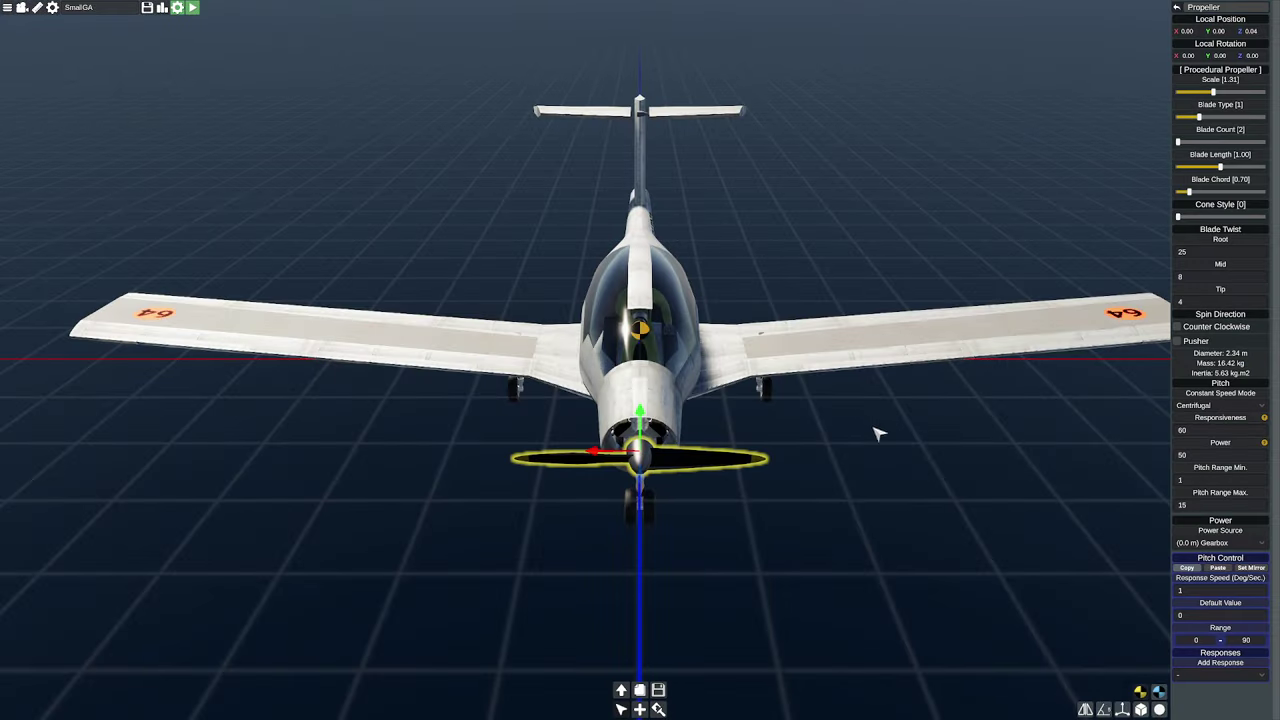
Set the propeller's constant speed mode to Target RPM.
click(1245, 406)
click(1210, 440)
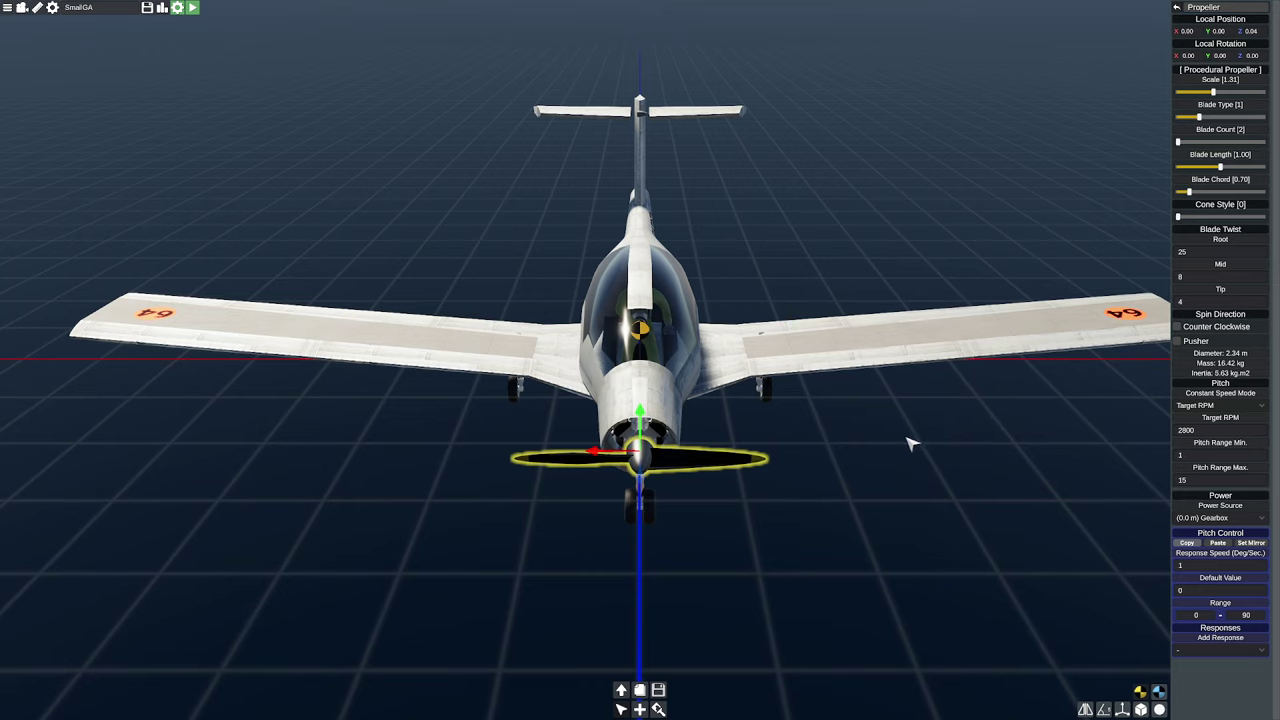
scroll(912, 438, up, 5)
scroll(909, 435, down, 5)
right_drag(909, 435, 907, 431)
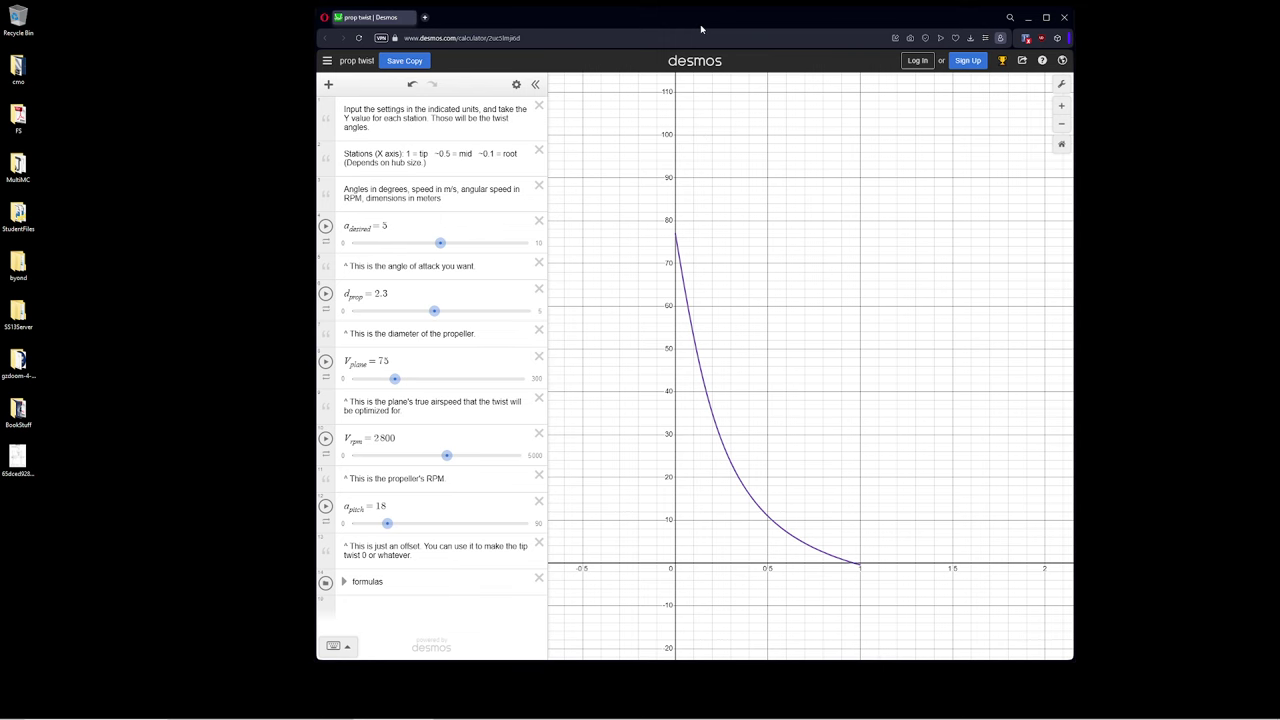
Consult the Desmos prop twist graph, return to the hangar and set the blade twist to 75 root, 15 mid and 0 tip.
drag(700, 29, 687, 35)
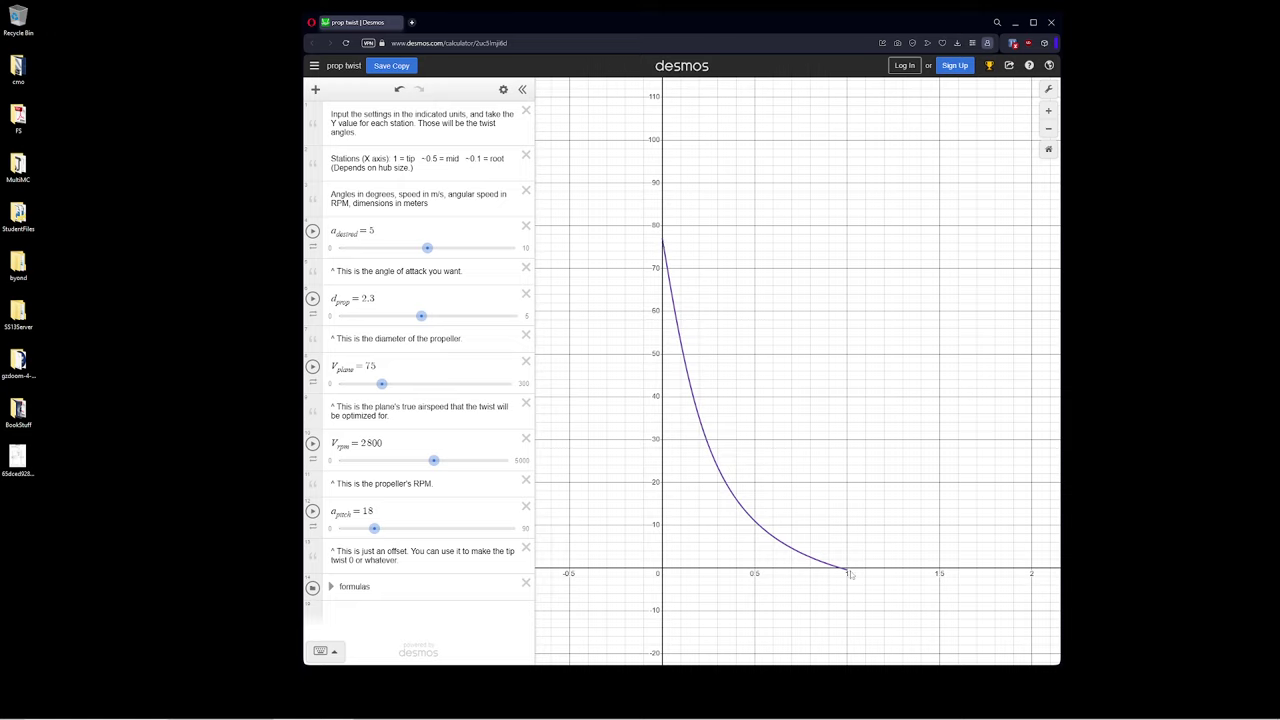
key(alt+Tab)
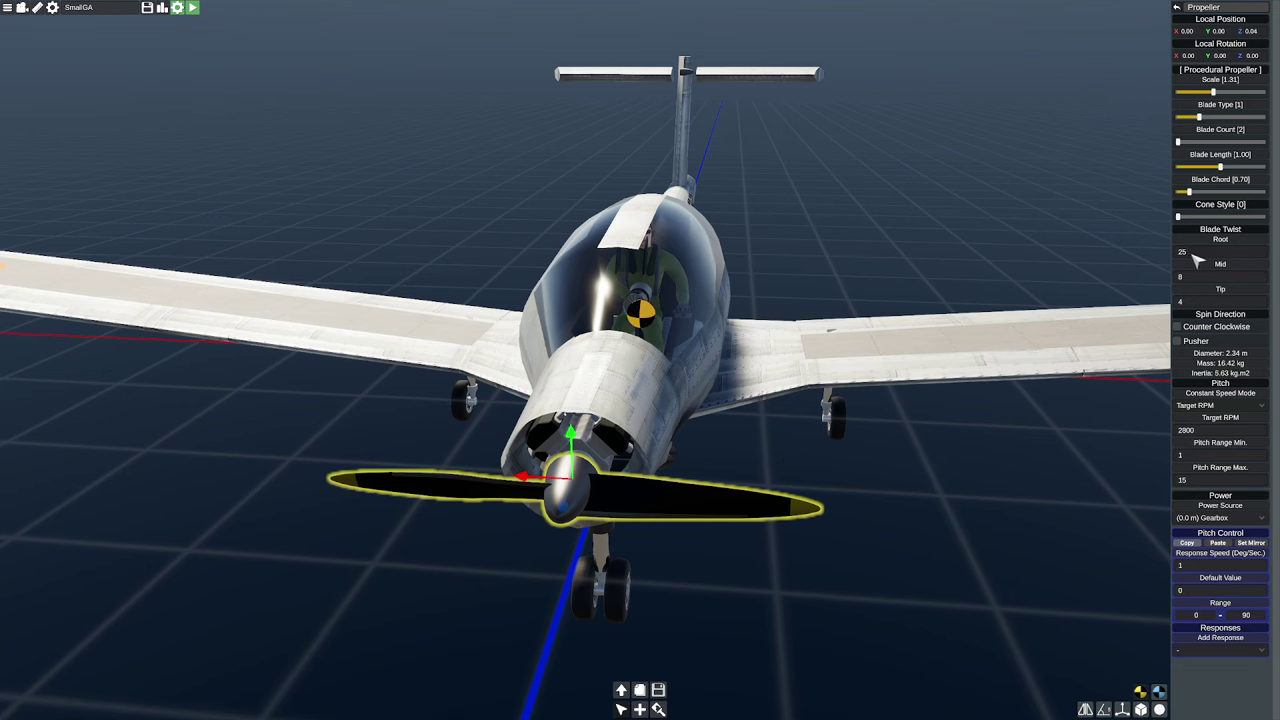
click(1194, 254)
text(75)
click(1202, 276)
text(15)
click(1188, 303)
text(0)
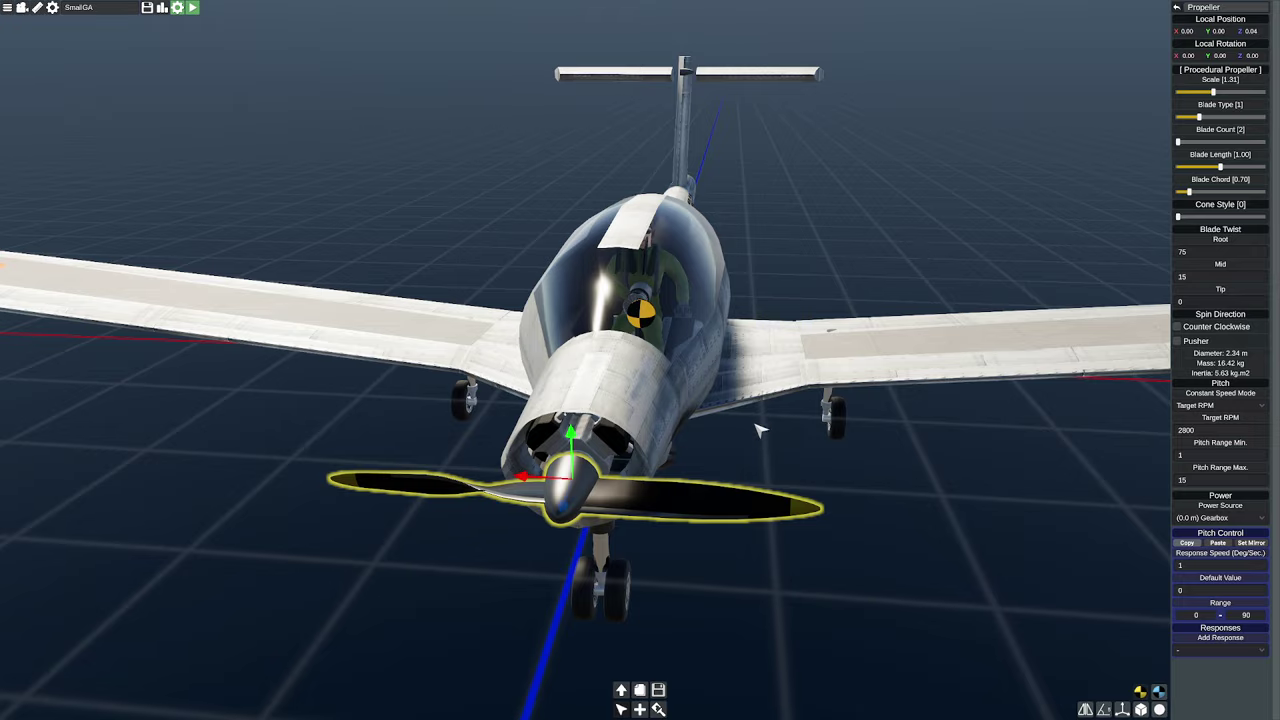
Set the propeller's root twist to 45 and save the craft.
right_drag(786, 424, 1133, 268)
click(1196, 254)
text(45)
mouse_move(897, 220)
right_down()
mouse_move(809, 223)
mouse_move(894, 223)
right_up()
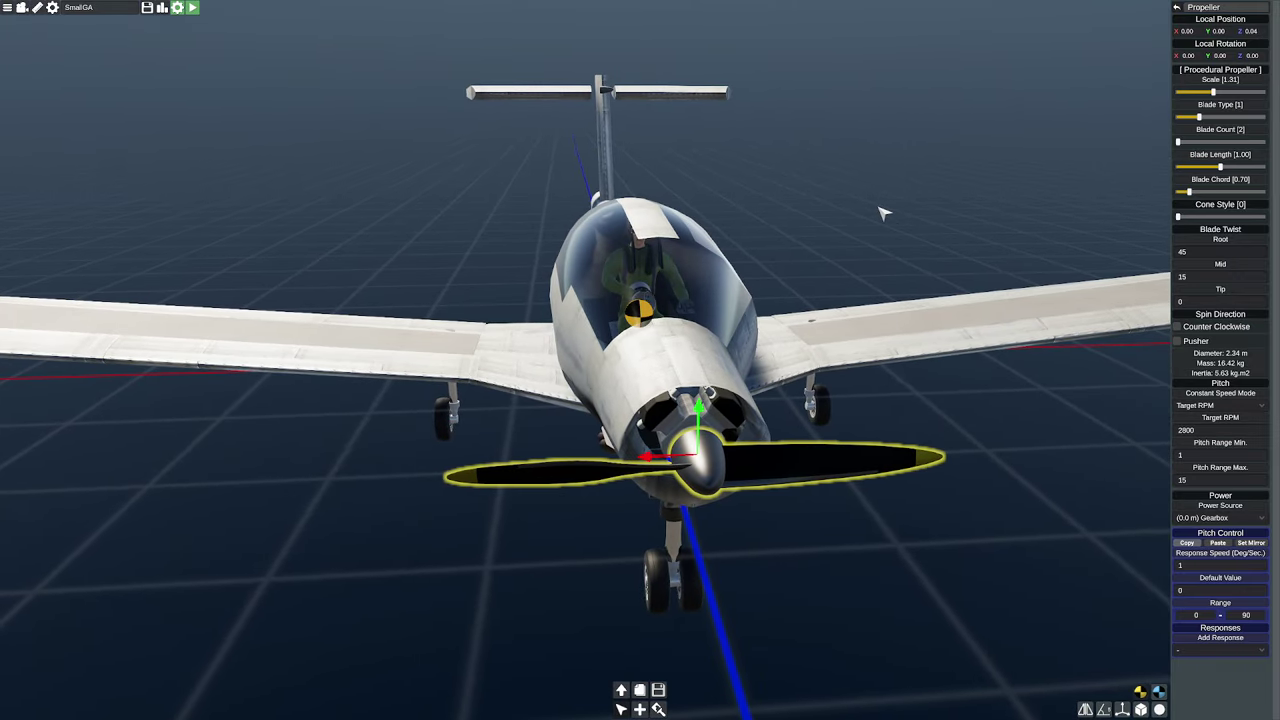
click(148, 8)
right_drag(760, 217, 759, 209)
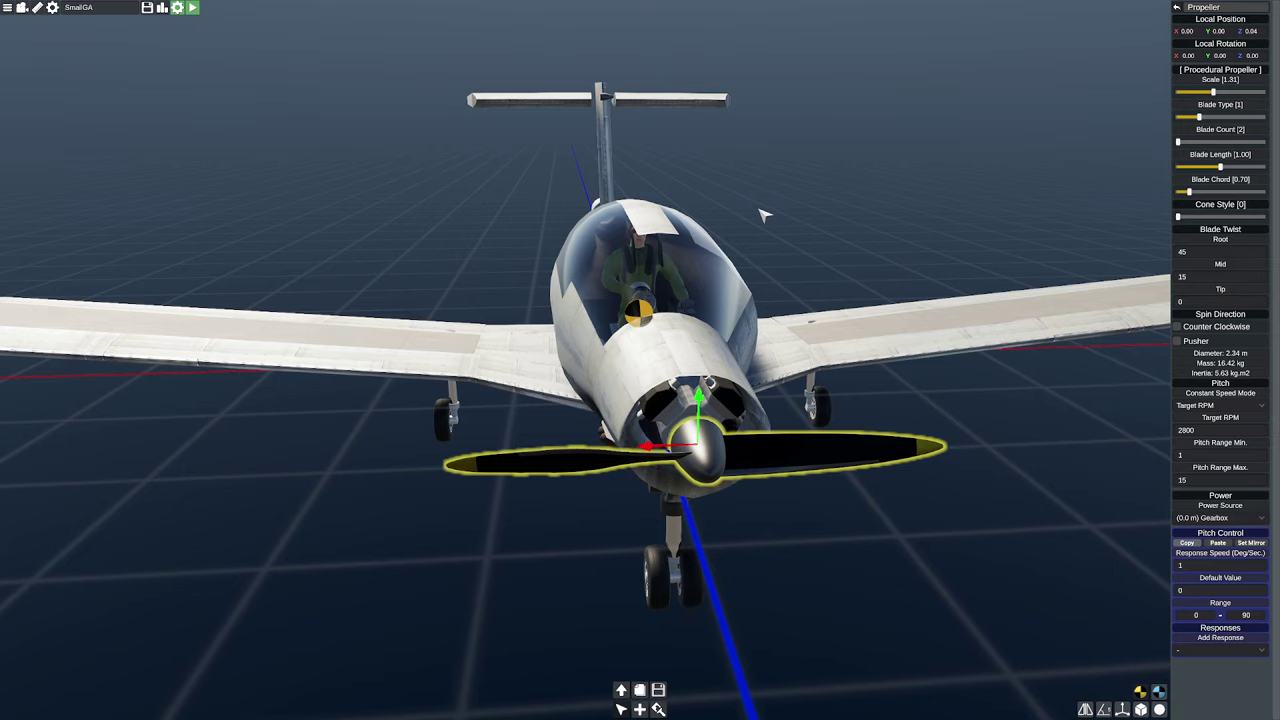
right_drag(872, 389, 866, 390)
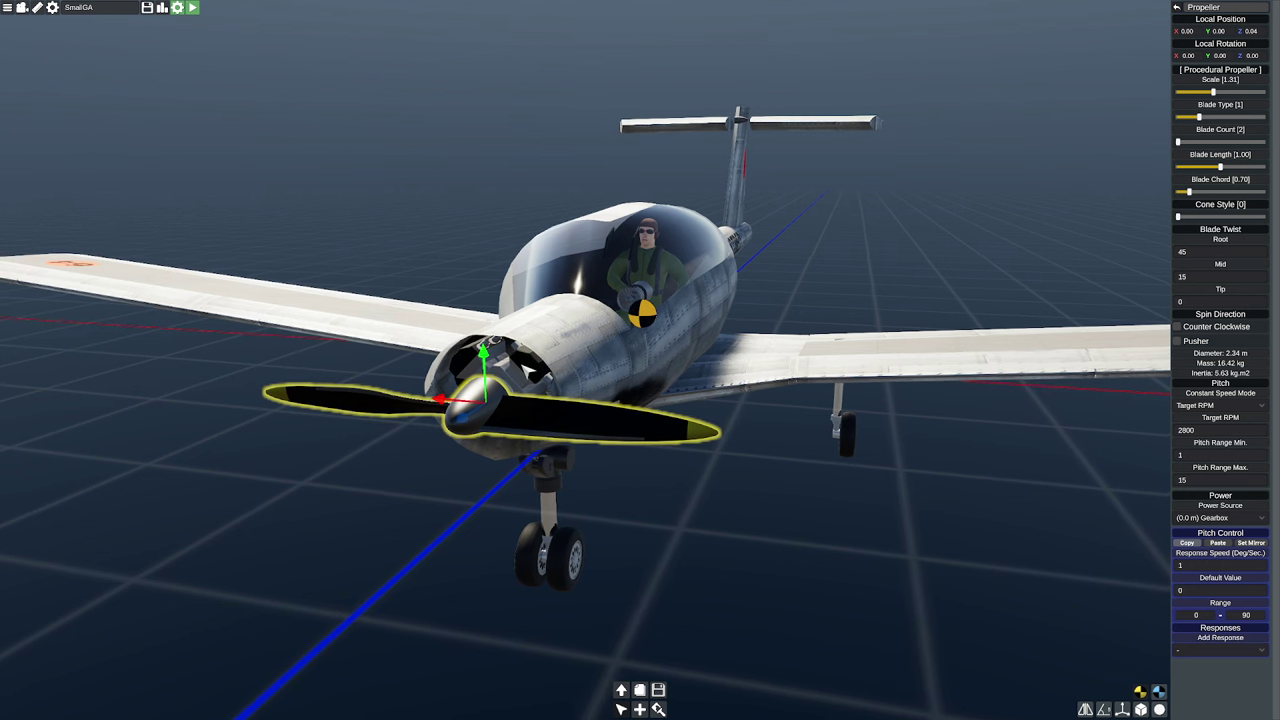
Set the piston engine's valve diameter to 24.4 mm and replot its performance curve.
click(528, 368)
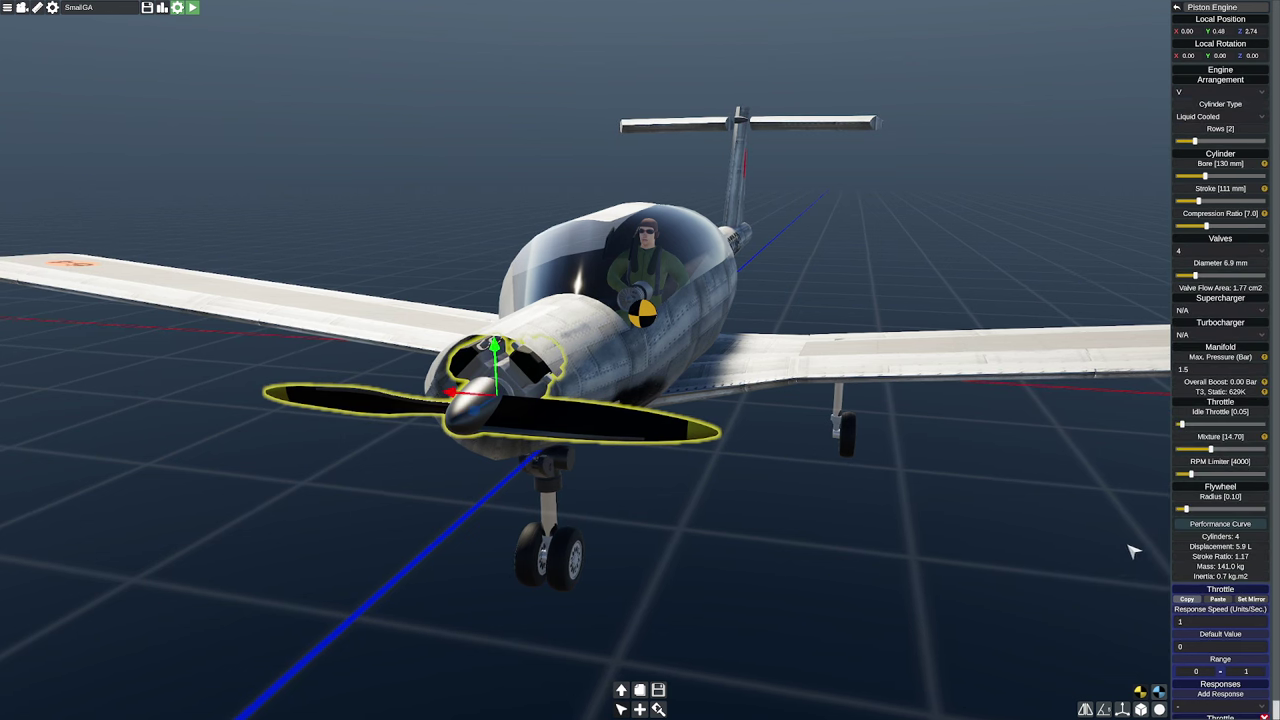
click(1220, 523)
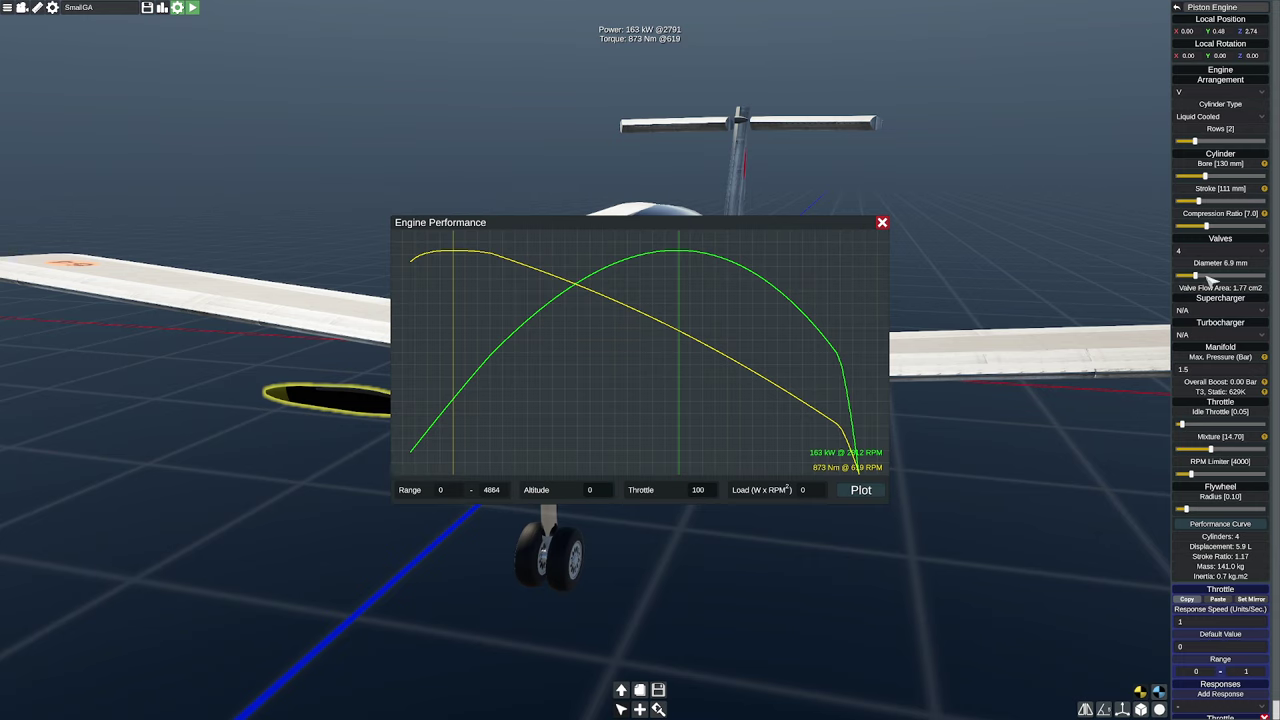
drag(1194, 275, 1276, 286)
click(868, 489)
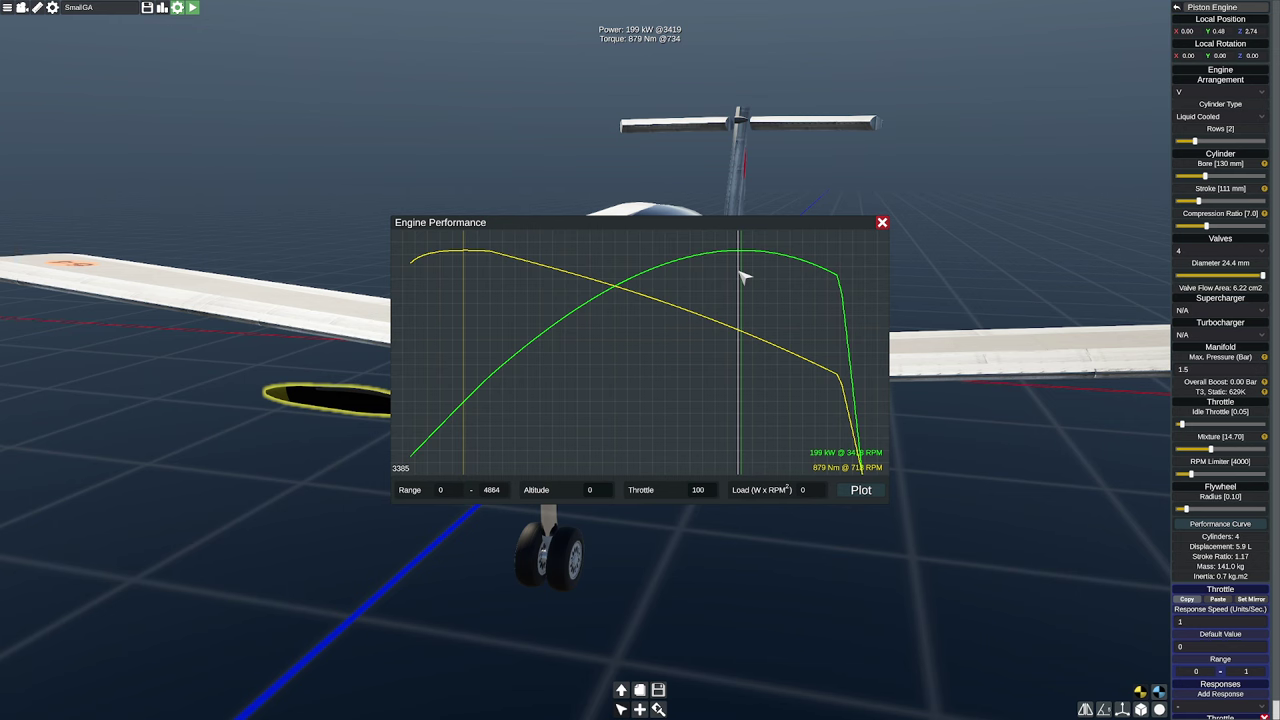
Switch to the Calculator, divide 3385 by 2800 to find the gear reduction, and return to the hangar.
key(alt+Tab)
text(3385/)
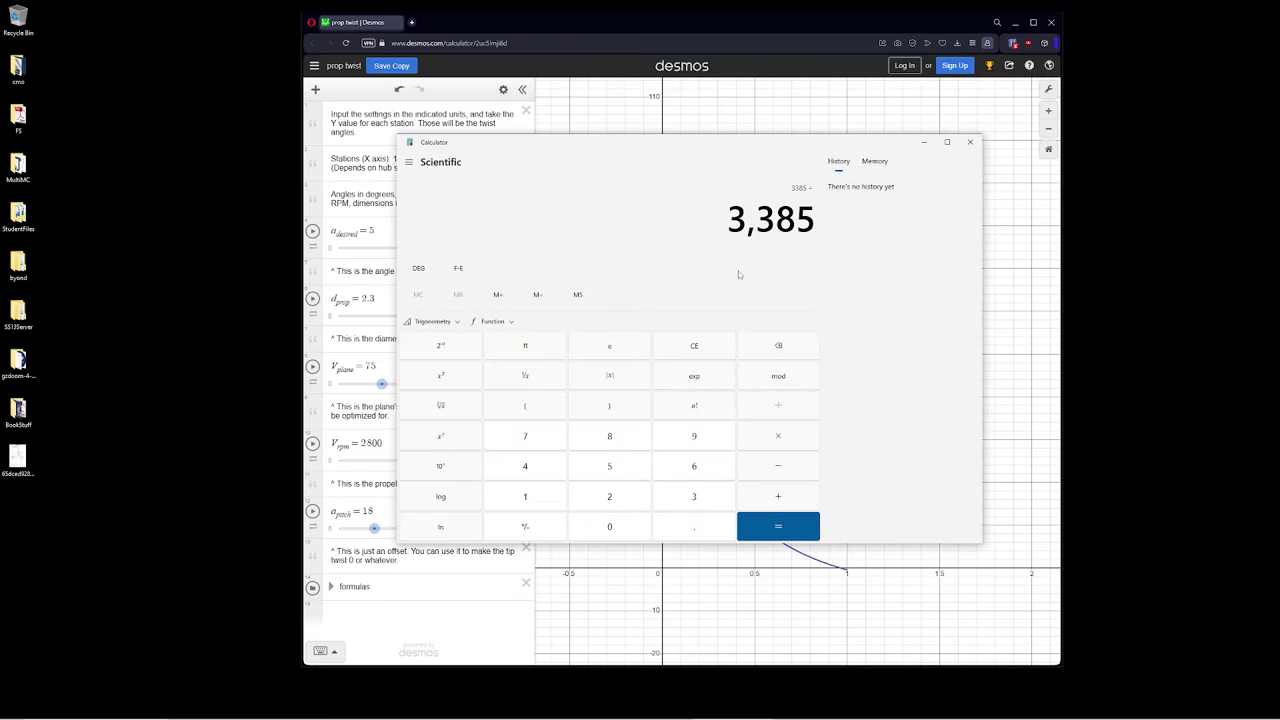
text(2800)
key(Return)
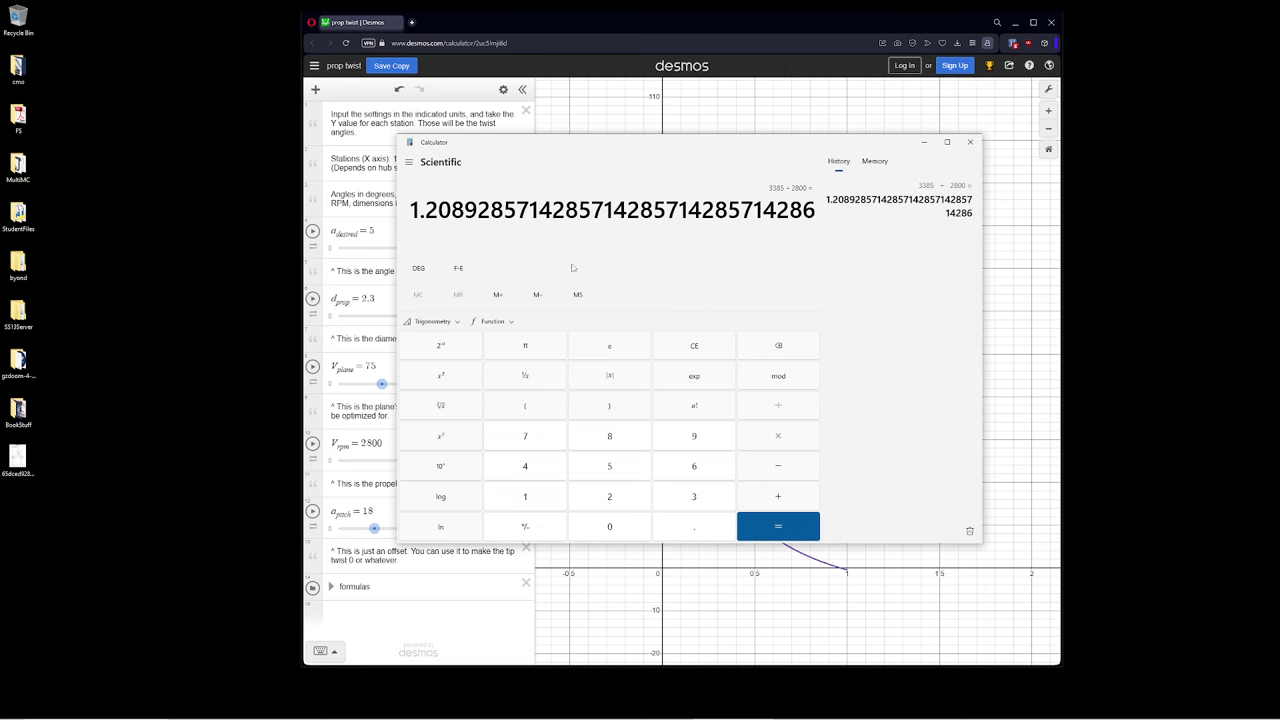
drag(452, 210, 410, 210)
key(alt+Tab)
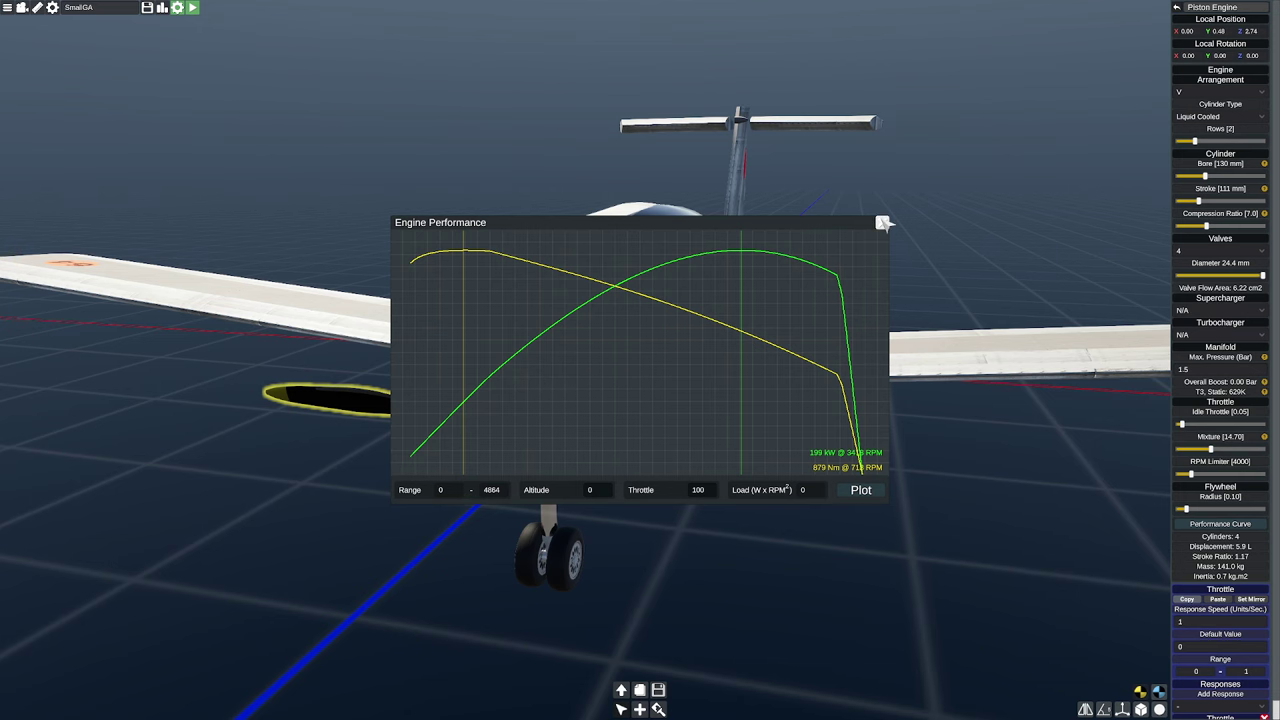
Close the engine performance graph and set the gearbox's Gear 0 Ratio to 1.2.
click(883, 220)
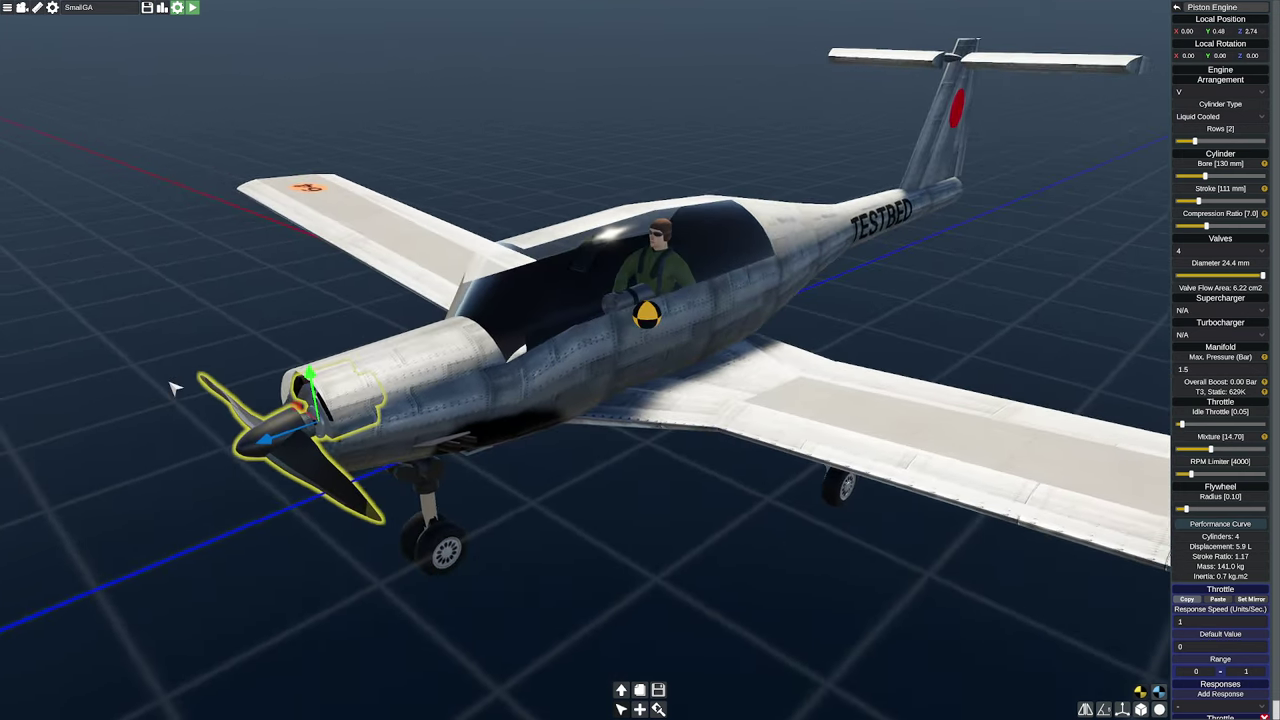
click(306, 434)
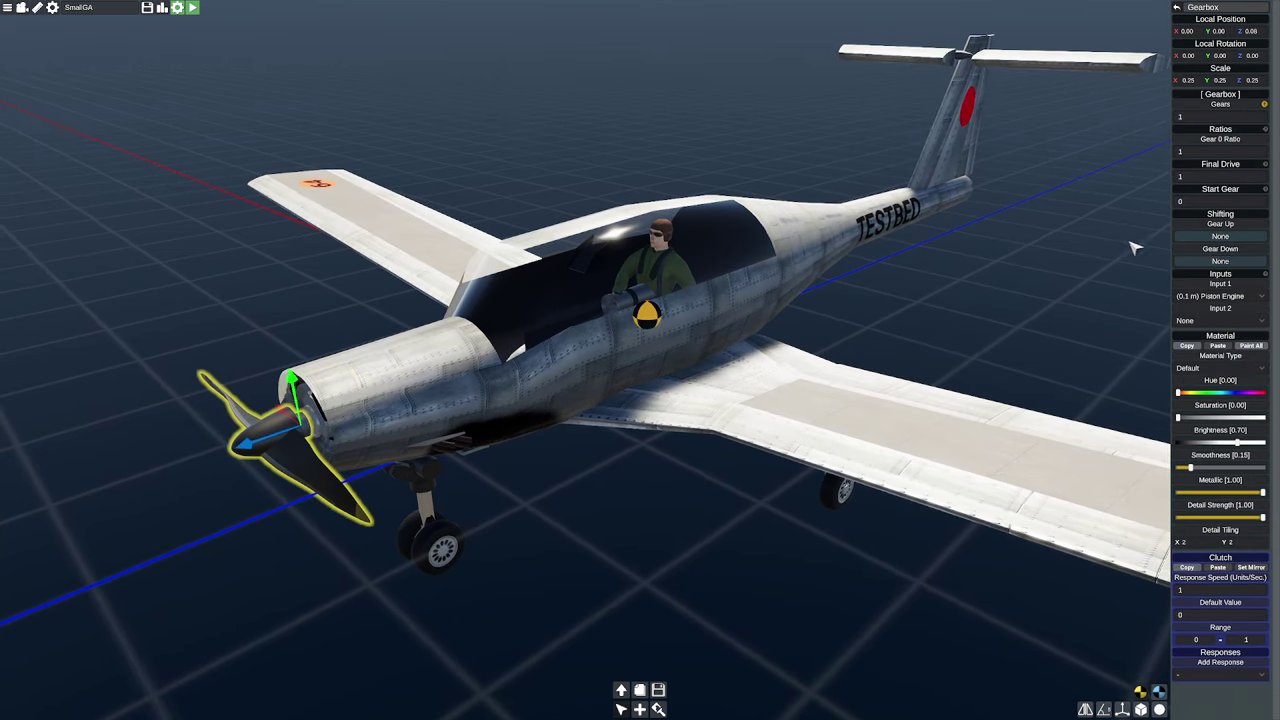
click(1204, 152)
text(.2)
right_drag(600, 494, 635, 486)
right_drag(900, 459, 806, 471)
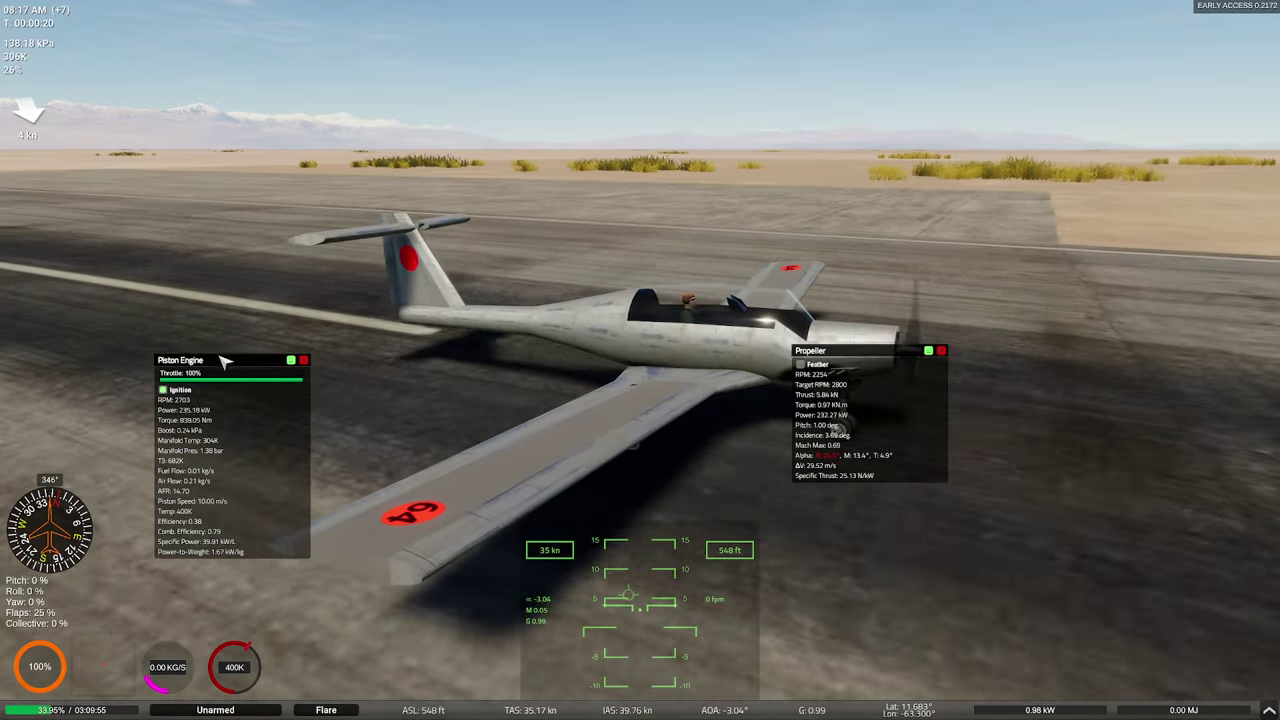
Place the Piston Engine readout beside the propeller's readout during the test flight, and return to the hangar.
drag(300, 358, 910, 350)
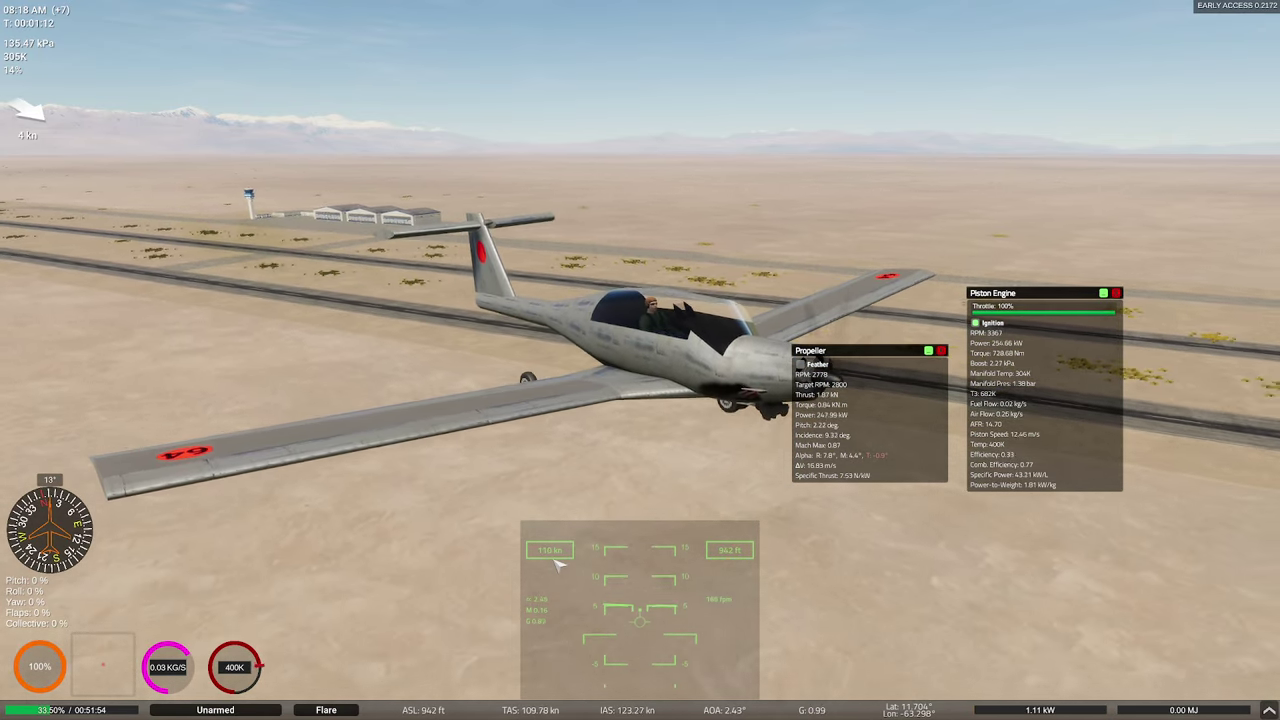
key(Escape)
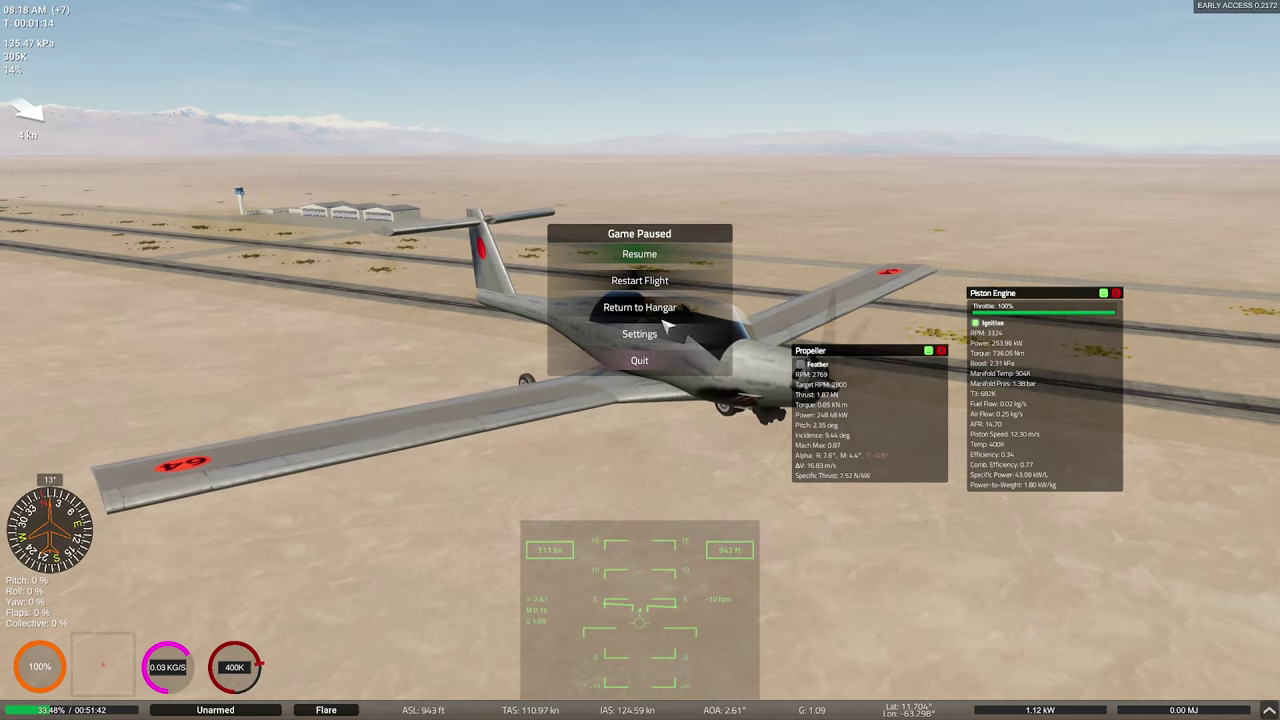
click(645, 308)
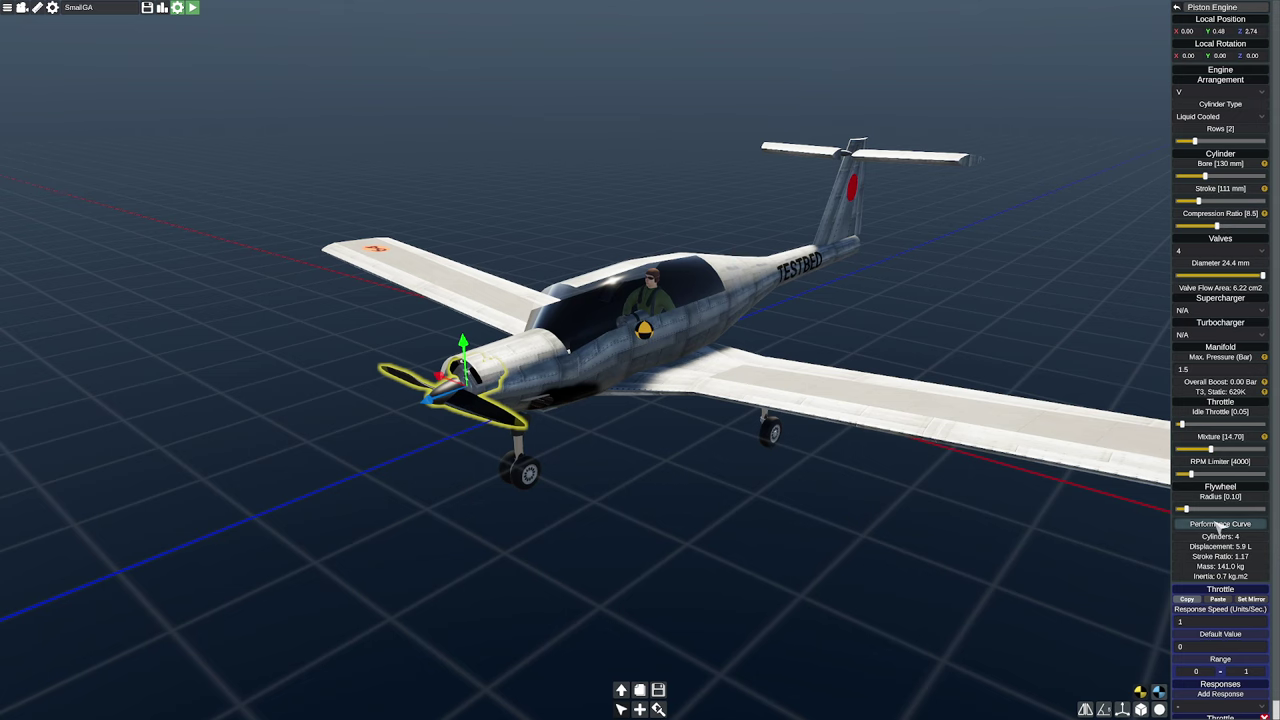
Review the piston engine's performance curve and add a turbocharger to the engine.
click(1215, 525)
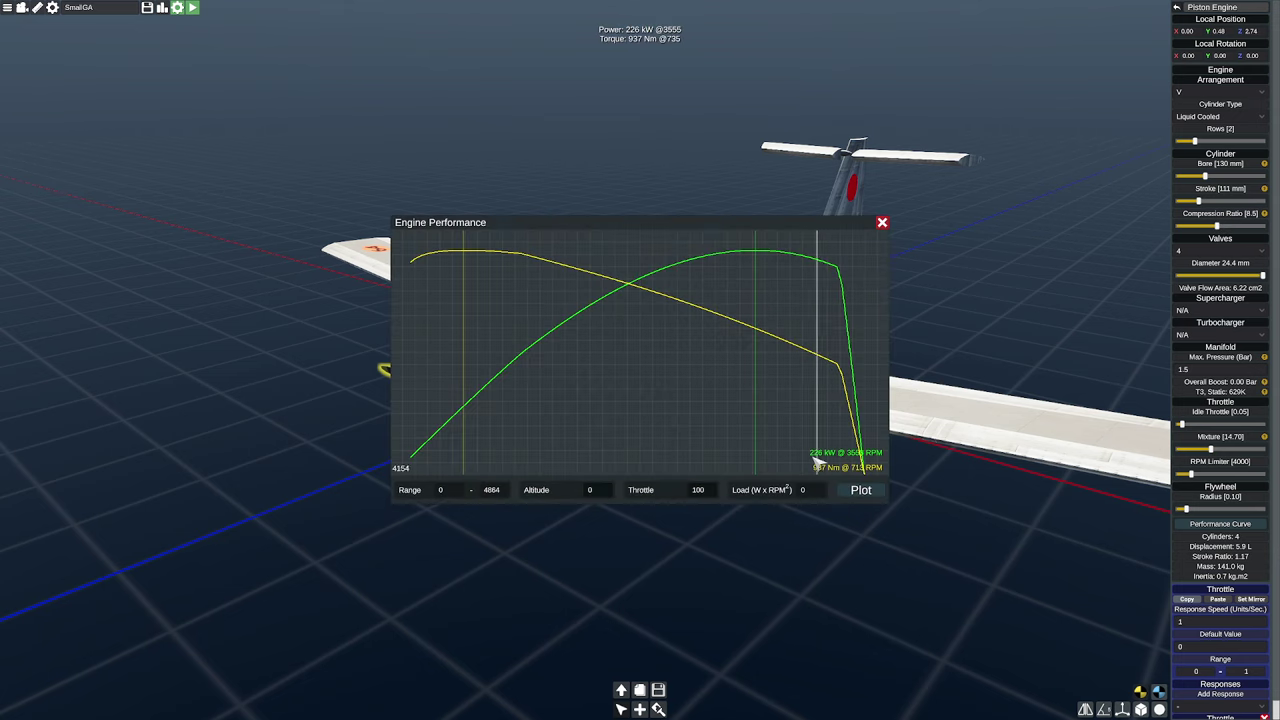
click(882, 222)
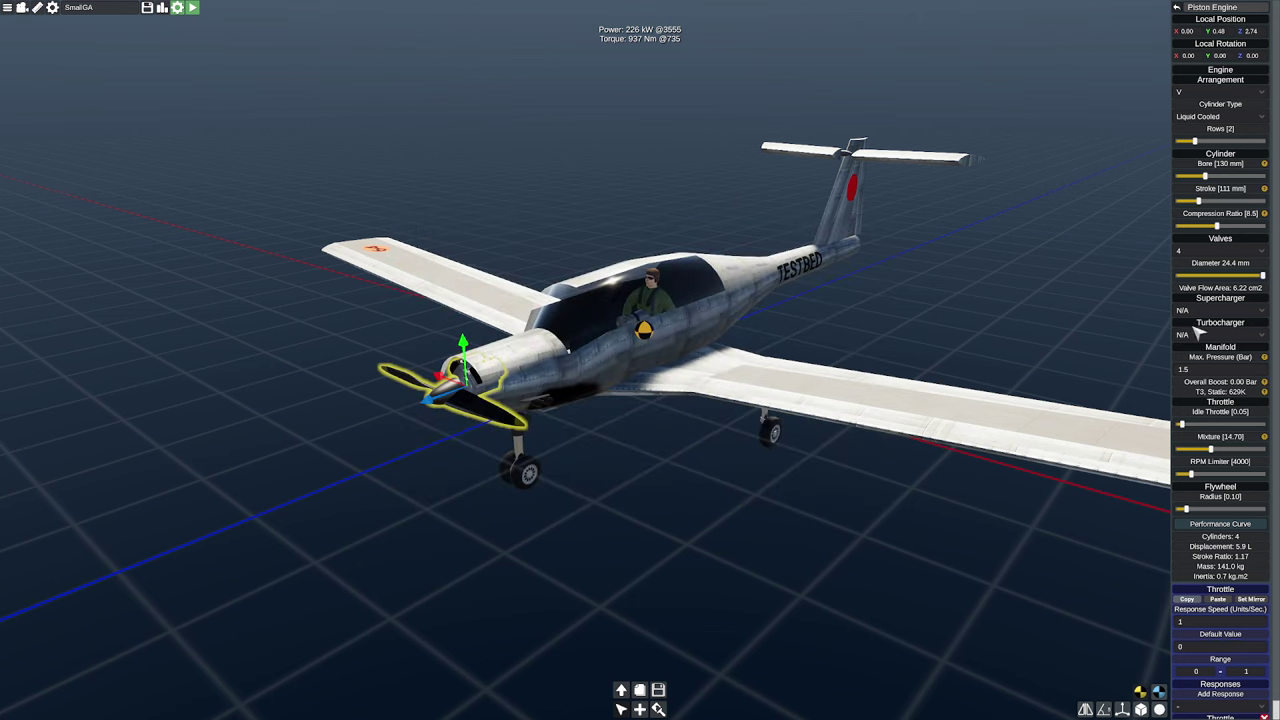
click(1197, 334)
click(1200, 358)
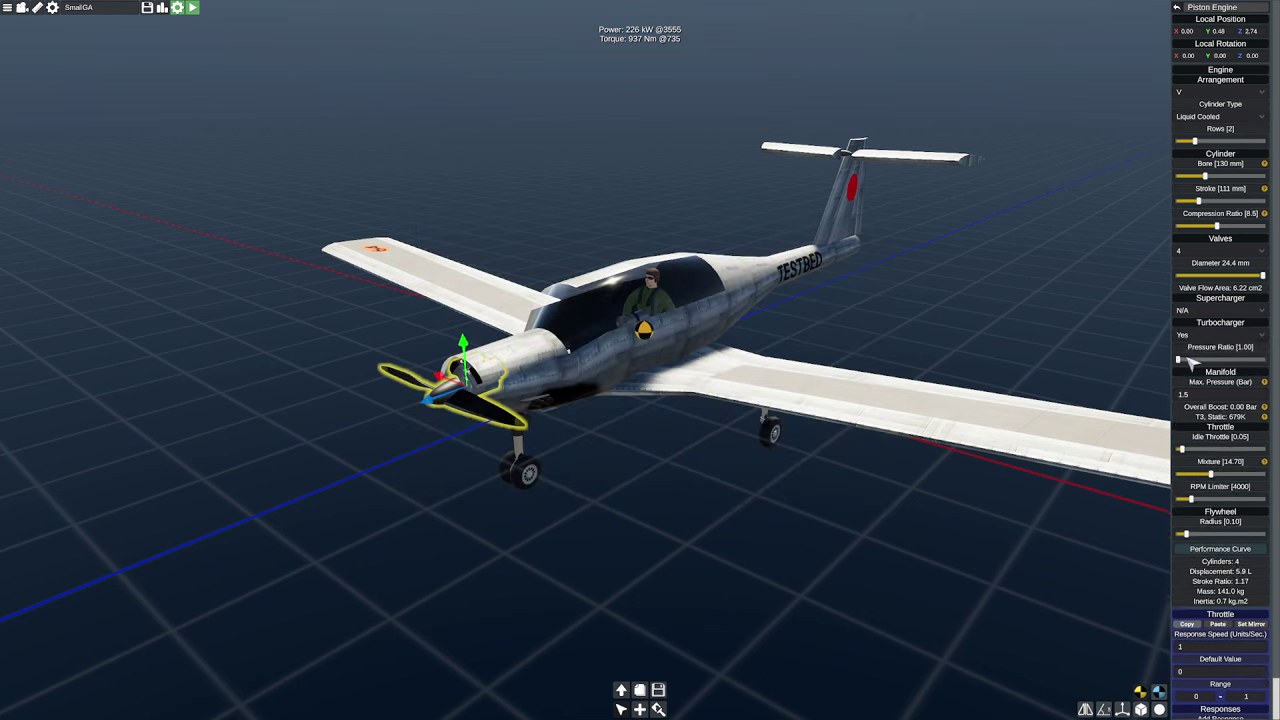
Set the turbocharger's pressure ratio to 2.02 and the manifold's maximum pressure to 2 bar.
drag(1187, 360, 1208, 363)
click(1200, 402)
Inspect the engine and function settings of the radiator on the aircraft's underside, and deselect it.
scroll(854, 341, up, 4)
right_drag(854, 334, 940, 290)
click(988, 271)
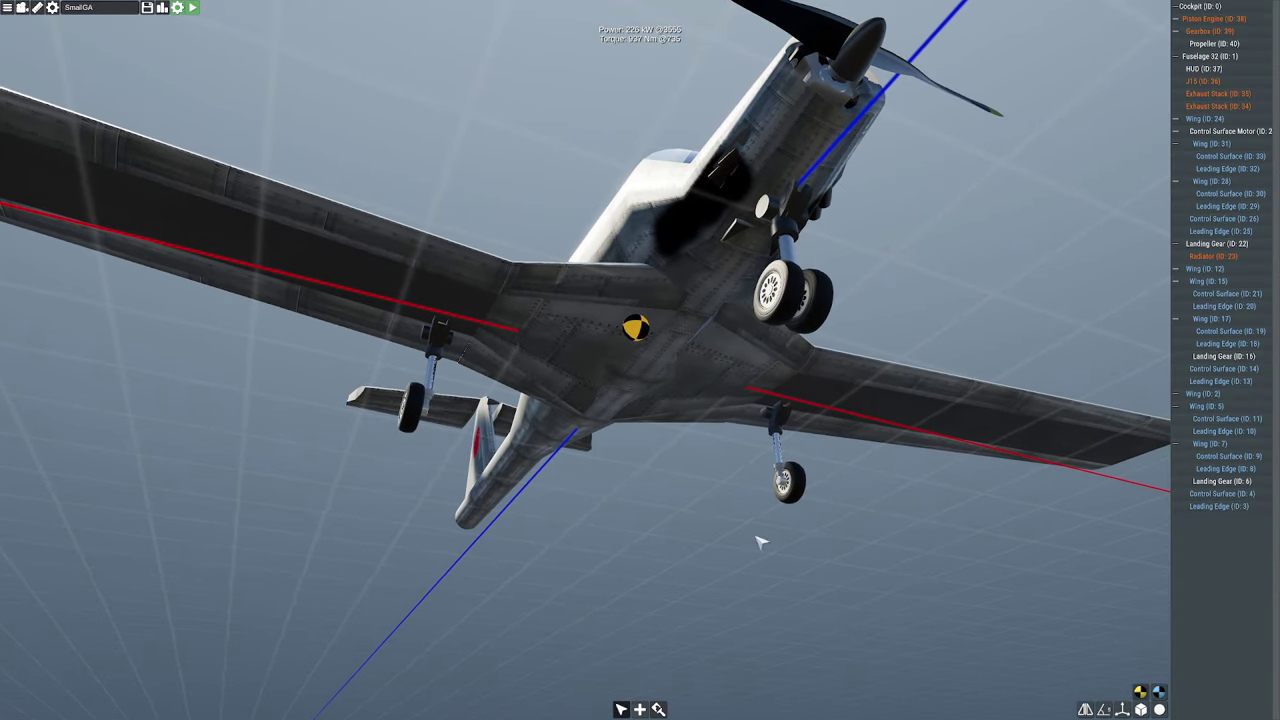
click(737, 235)
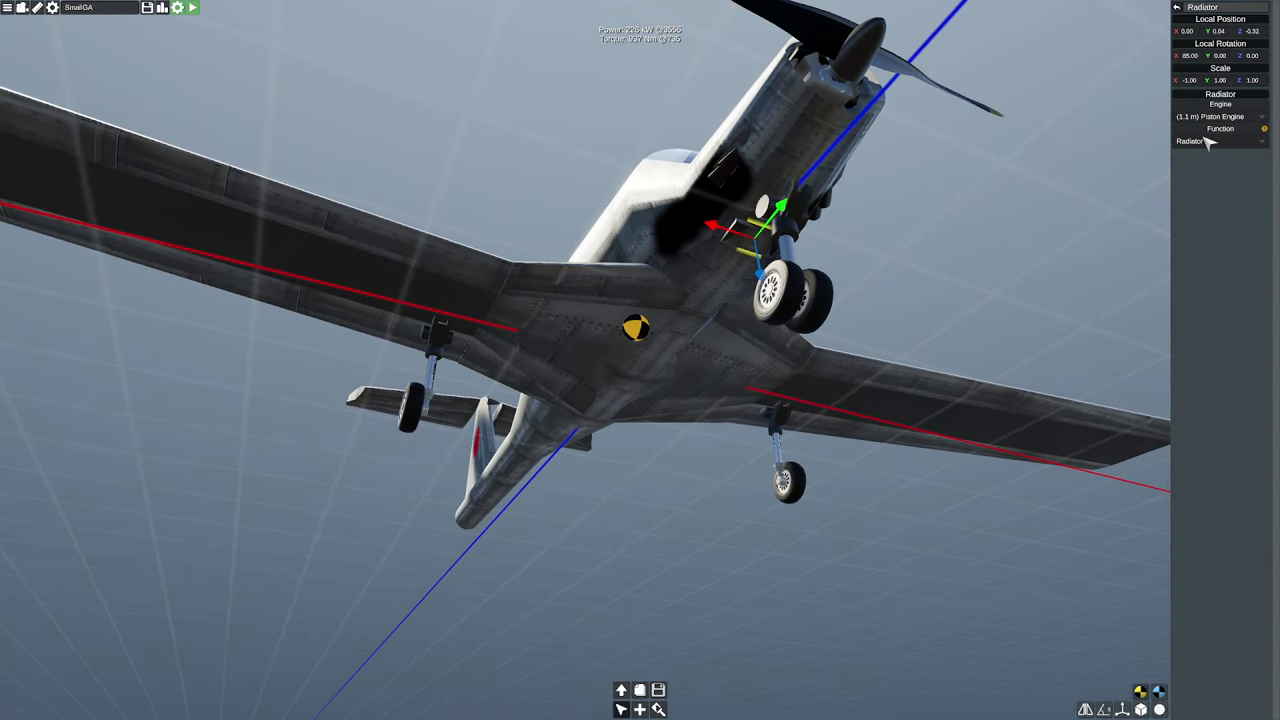
right_drag(1051, 243, 1018, 245)
click(1018, 245)
Plot the turbocharged piston engine's performance curve, divide 4351 by 2800 in the Calculator, and return to Flyout.
click(481, 329)
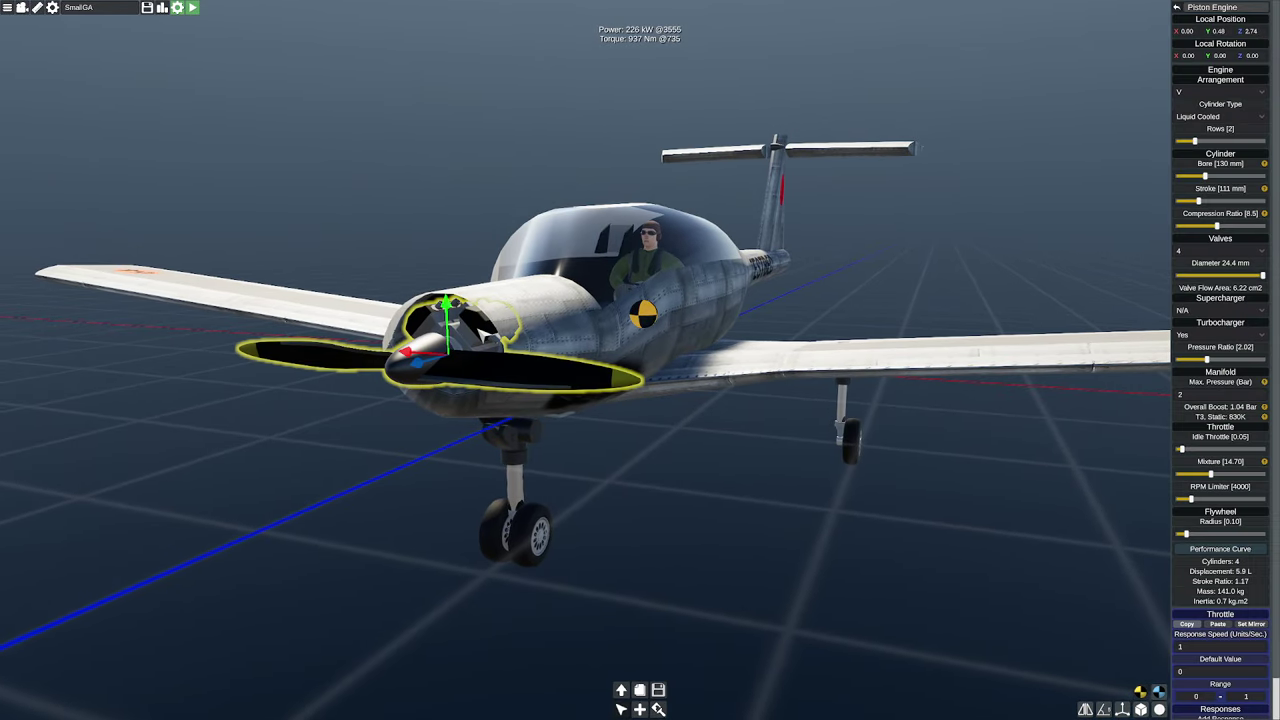
click(1222, 551)
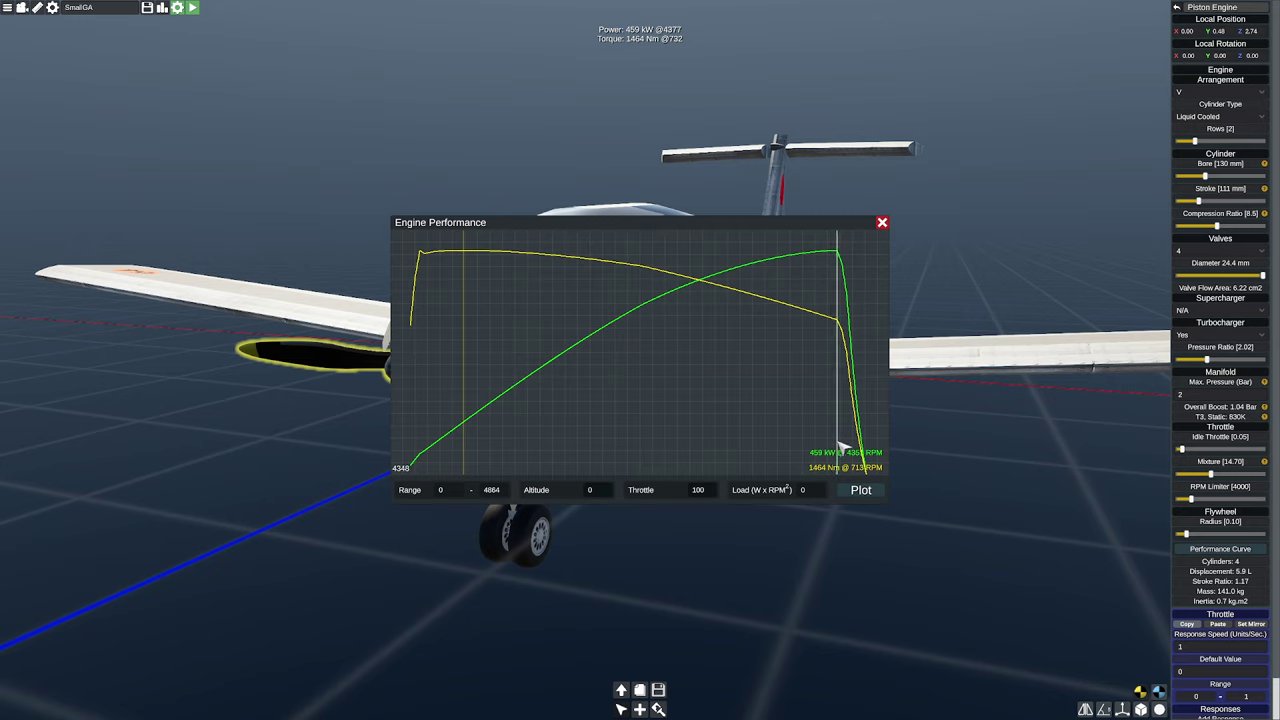
key(alt+Tab)
text(4351)
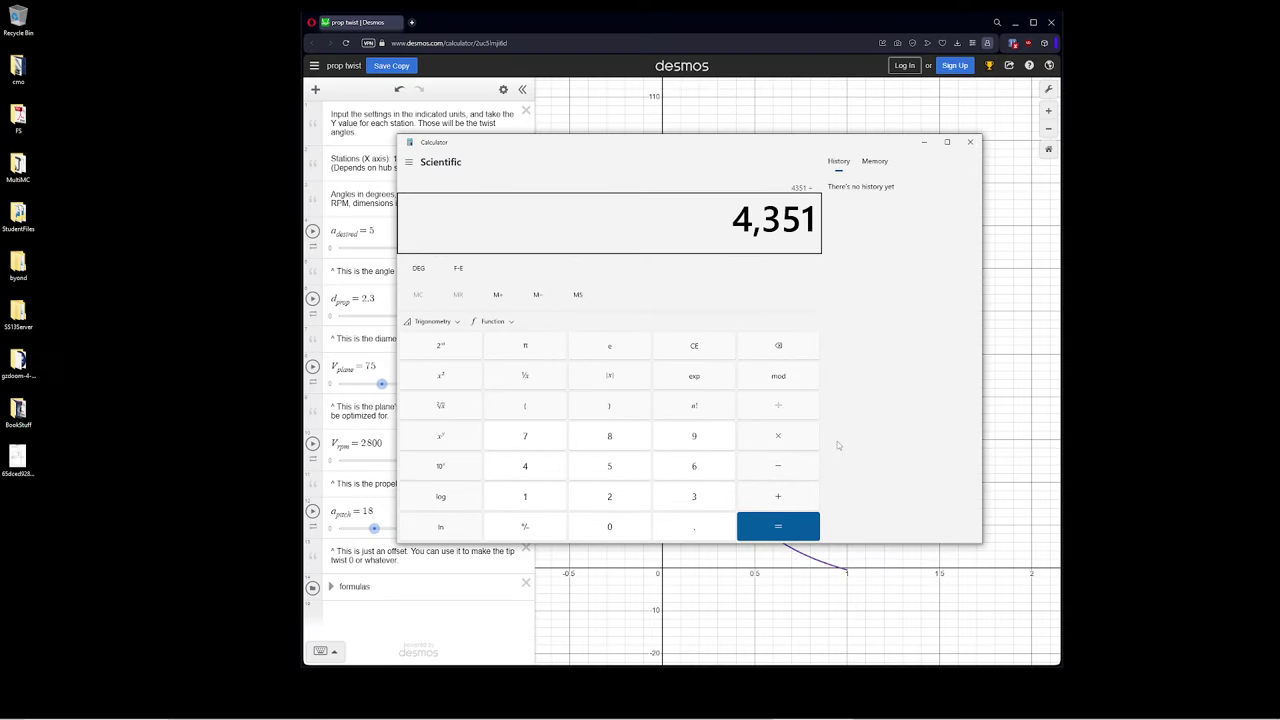
text(/2800)
key(Return)
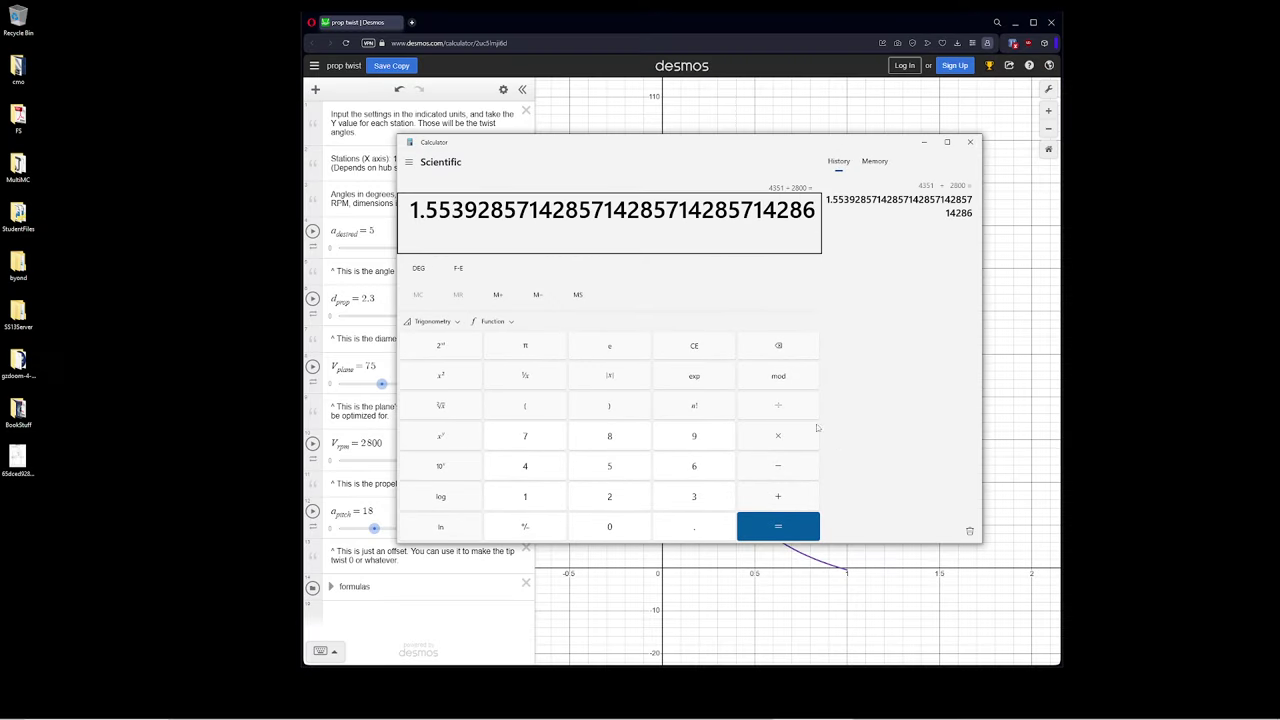
click(969, 142)
key(alt+Tab)
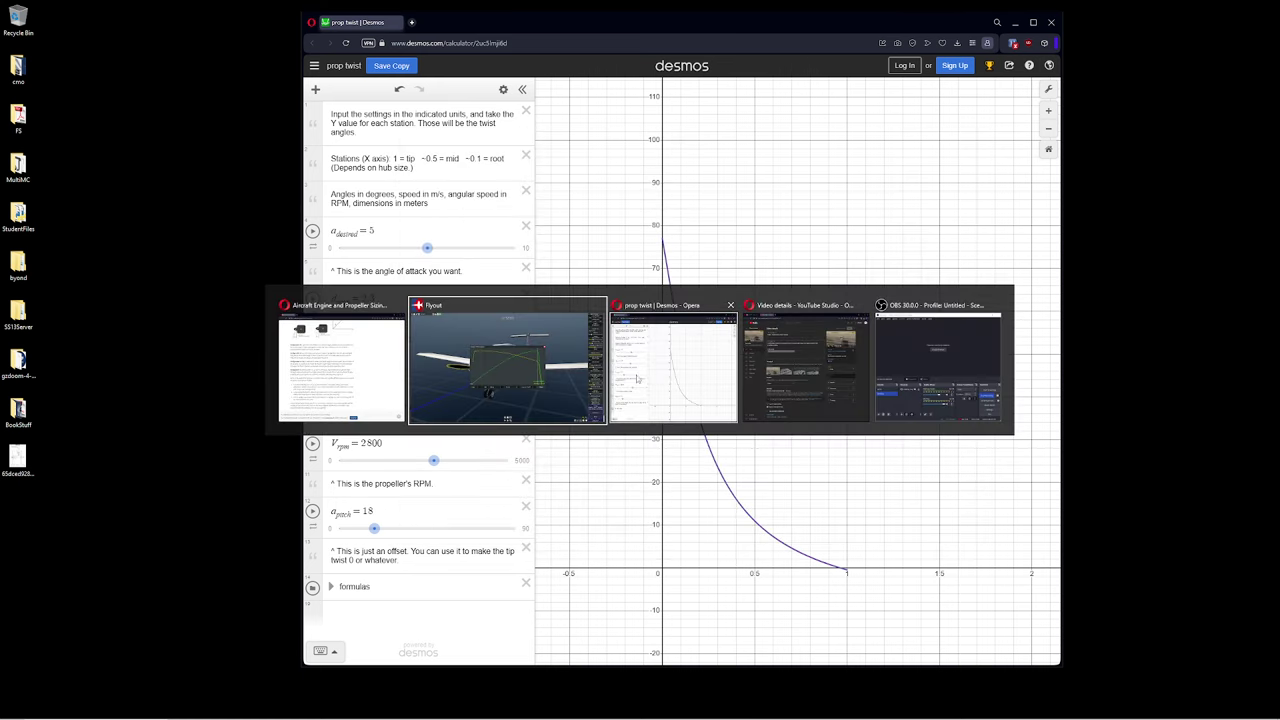
Close the engine performance graph and set the gearbox's Gear 0 Ratio to the reduction calculated from 4351 and 2800.
click(882, 222)
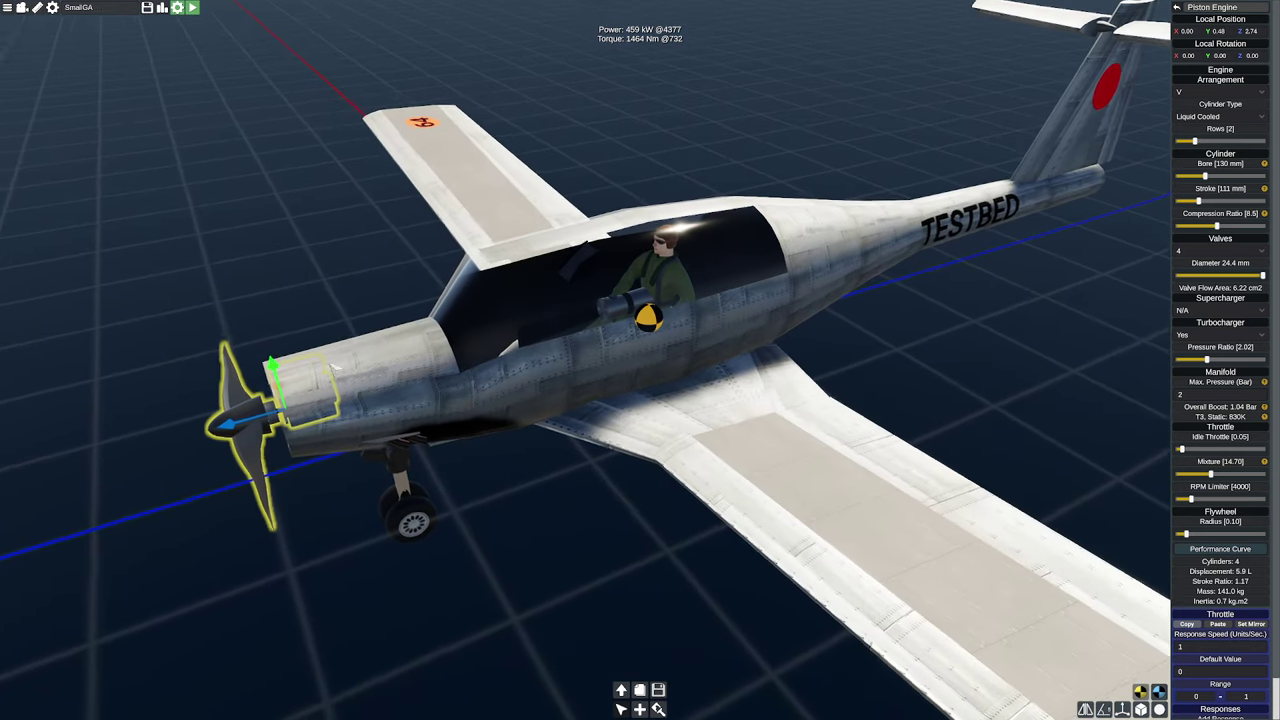
click(268, 407)
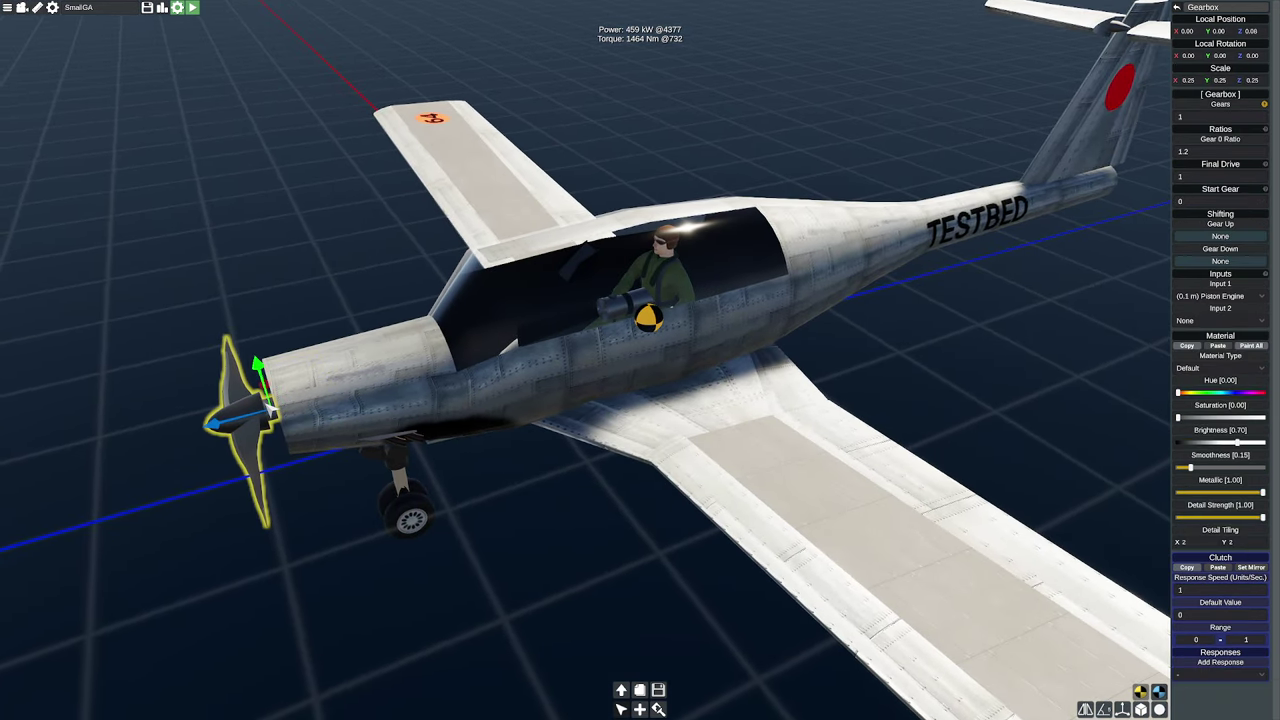
click(1212, 154)
text(1.)
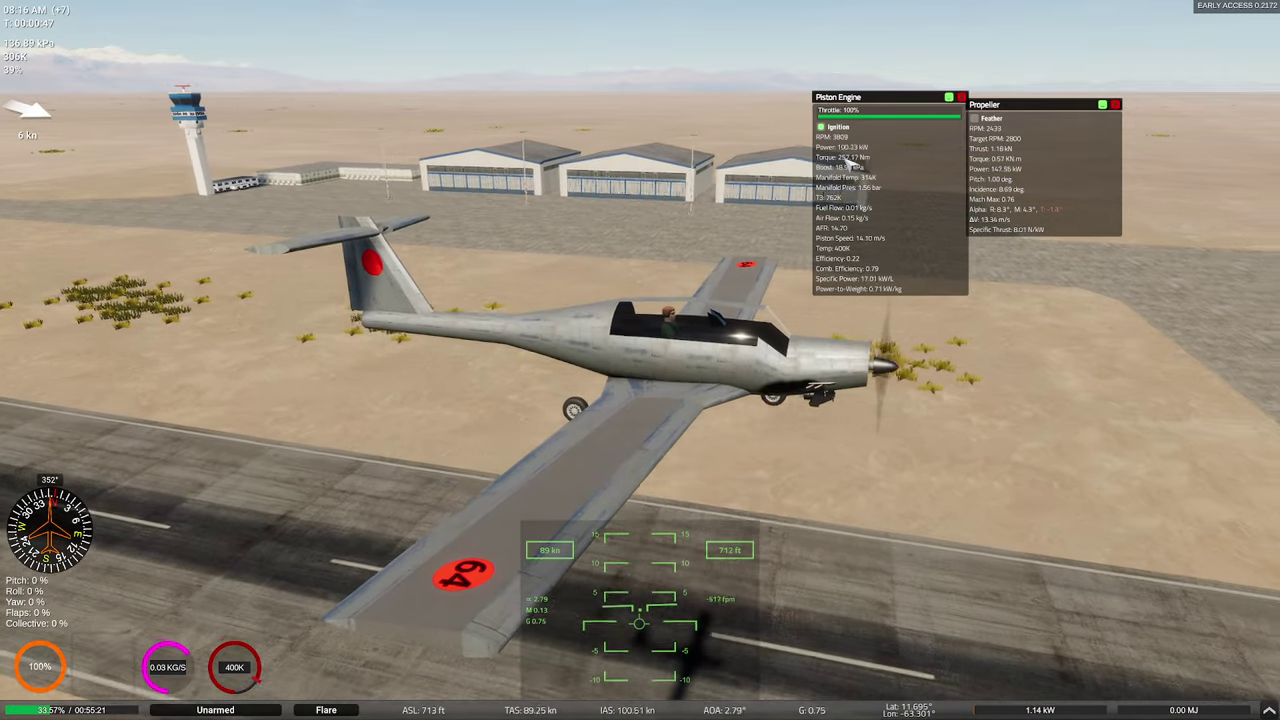
Cut the throttle and restore it to 100% in low flight to compare the engine and propeller readouts, and return to the hangar.
key(ctrl)
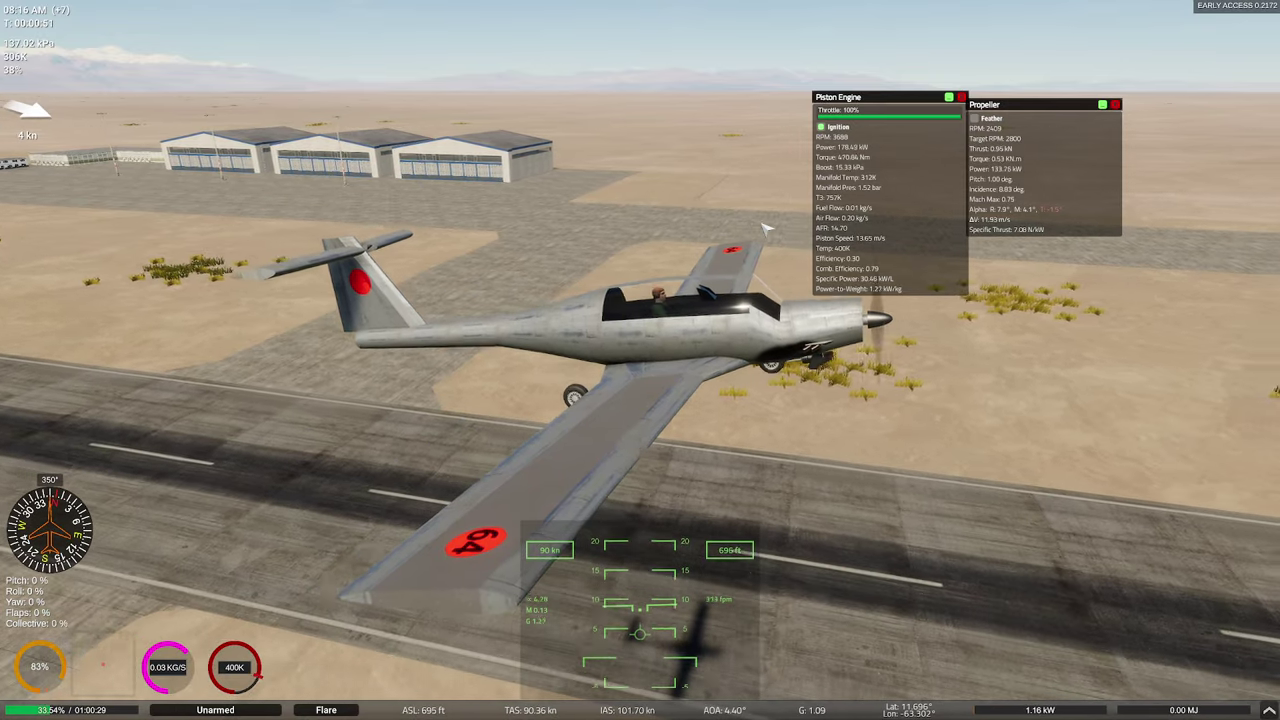
key(shift)
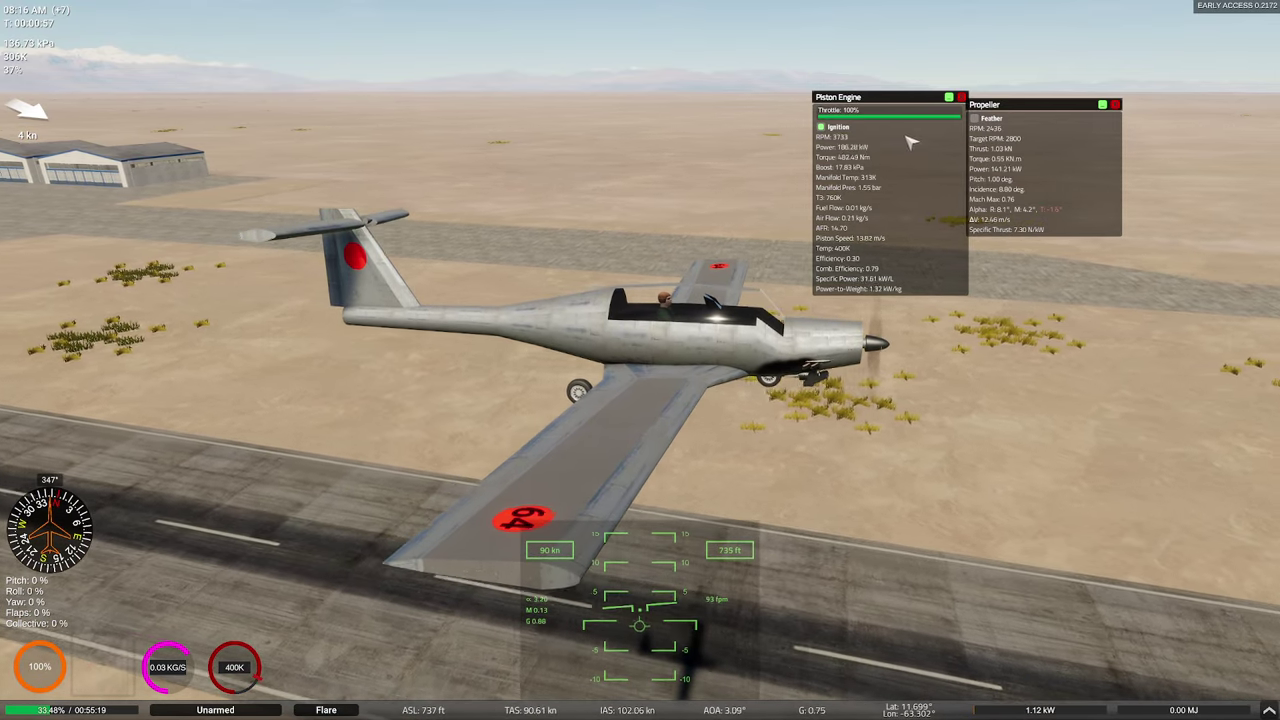
key(Escape)
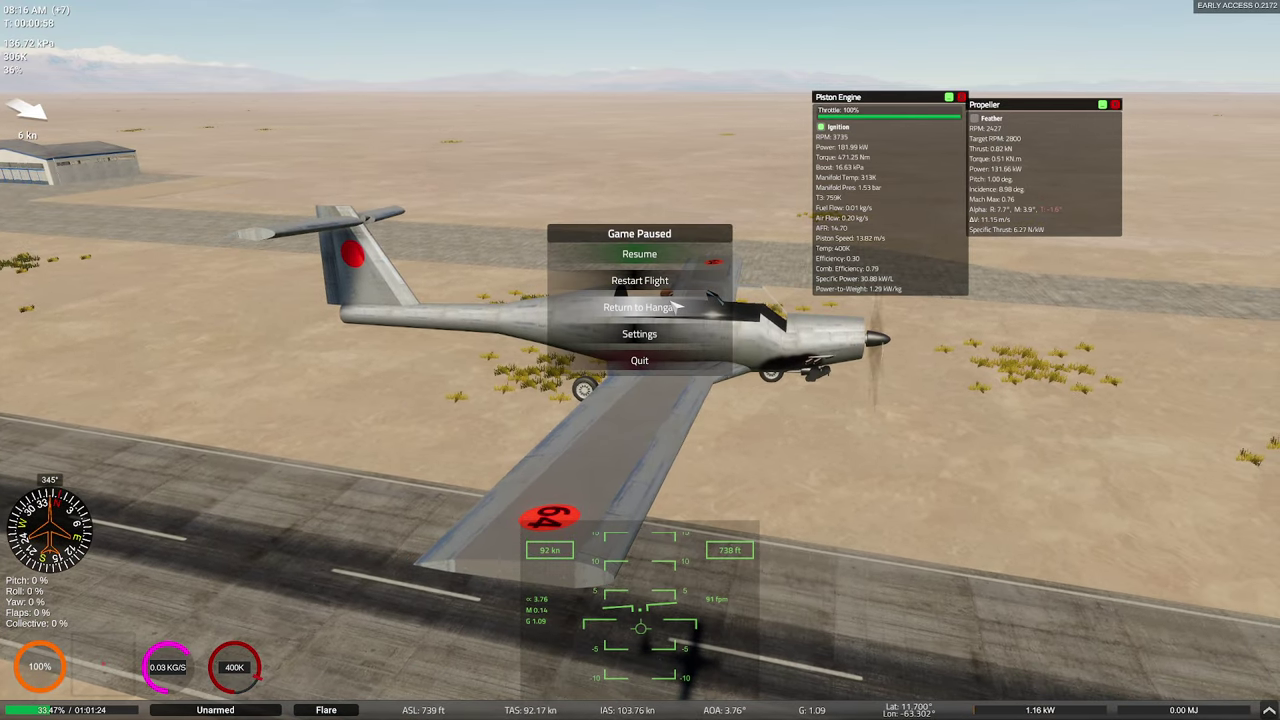
click(640, 307)
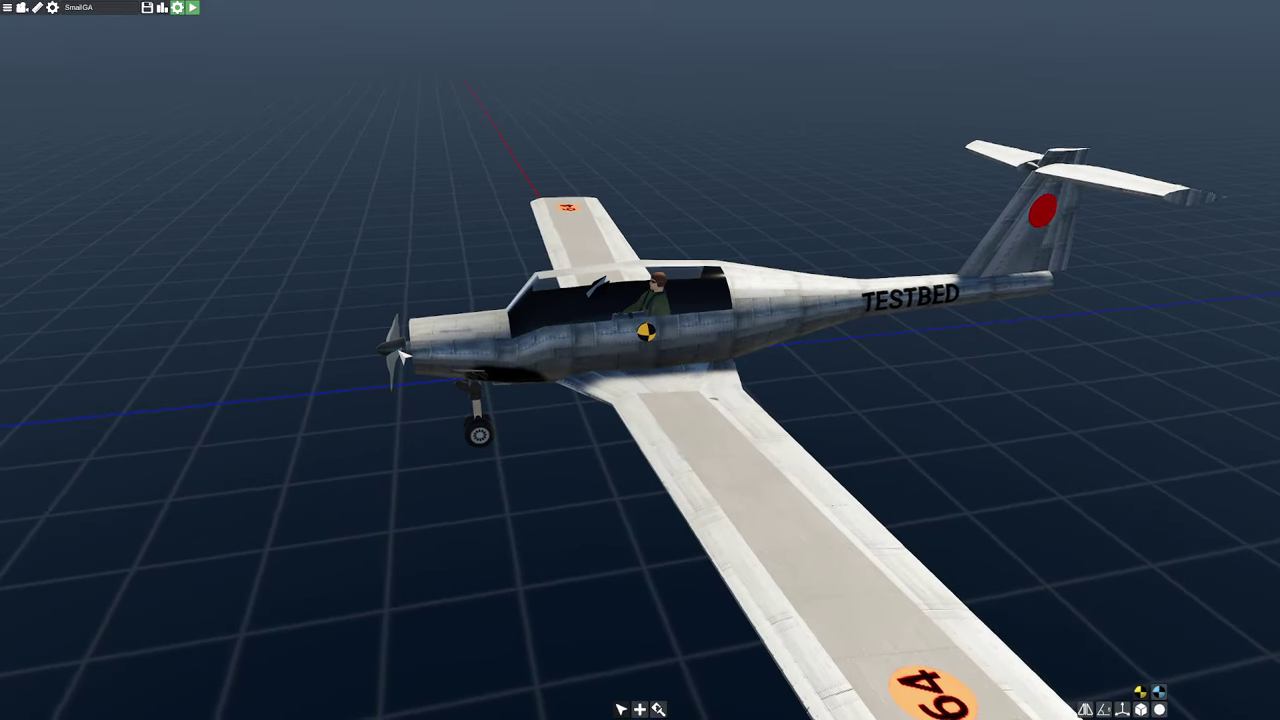
Review the piston engine's performance curve again, close the graph and deselect the engine.
click(425, 370)
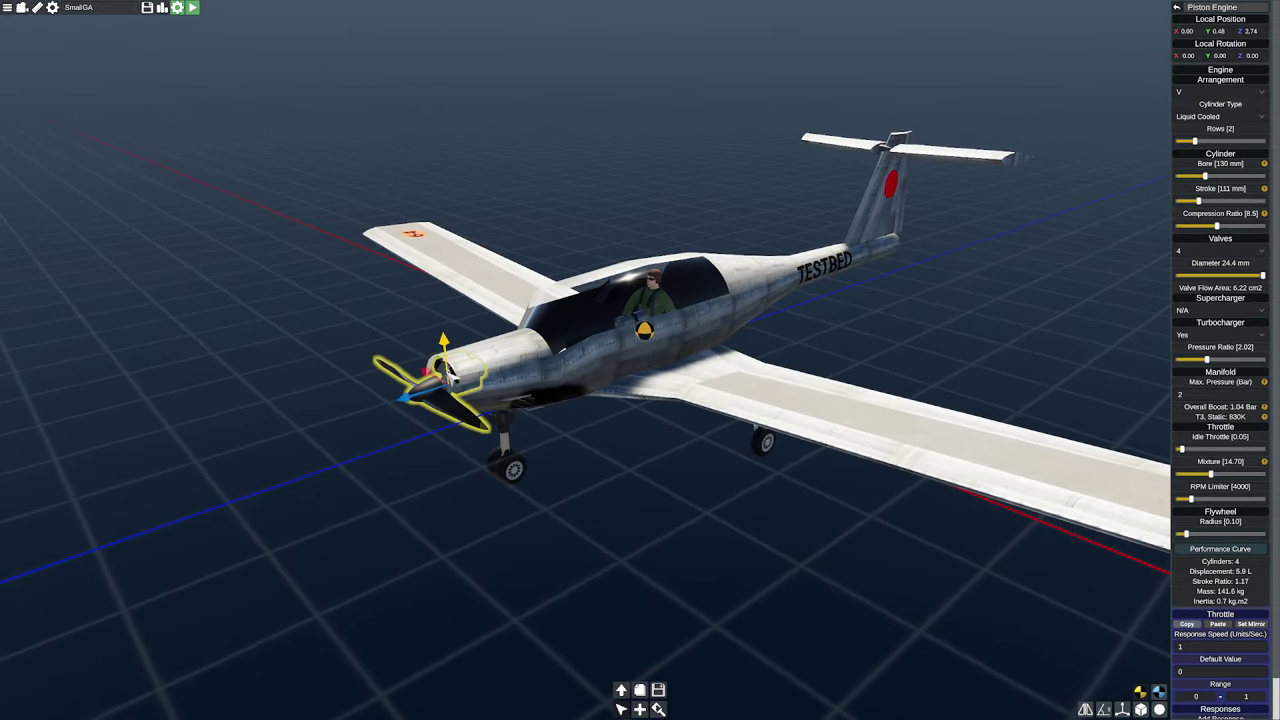
click(1228, 551)
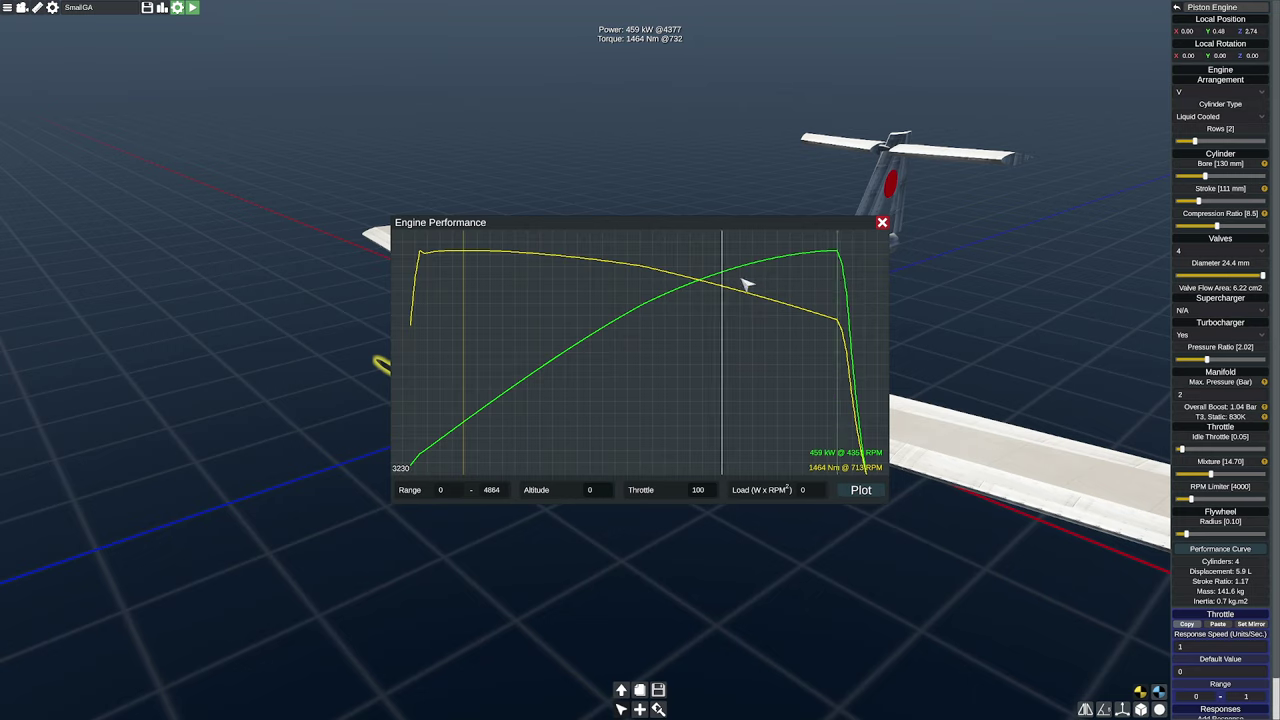
click(882, 222)
right_drag(732, 205, 762, 210)
click(432, 152)
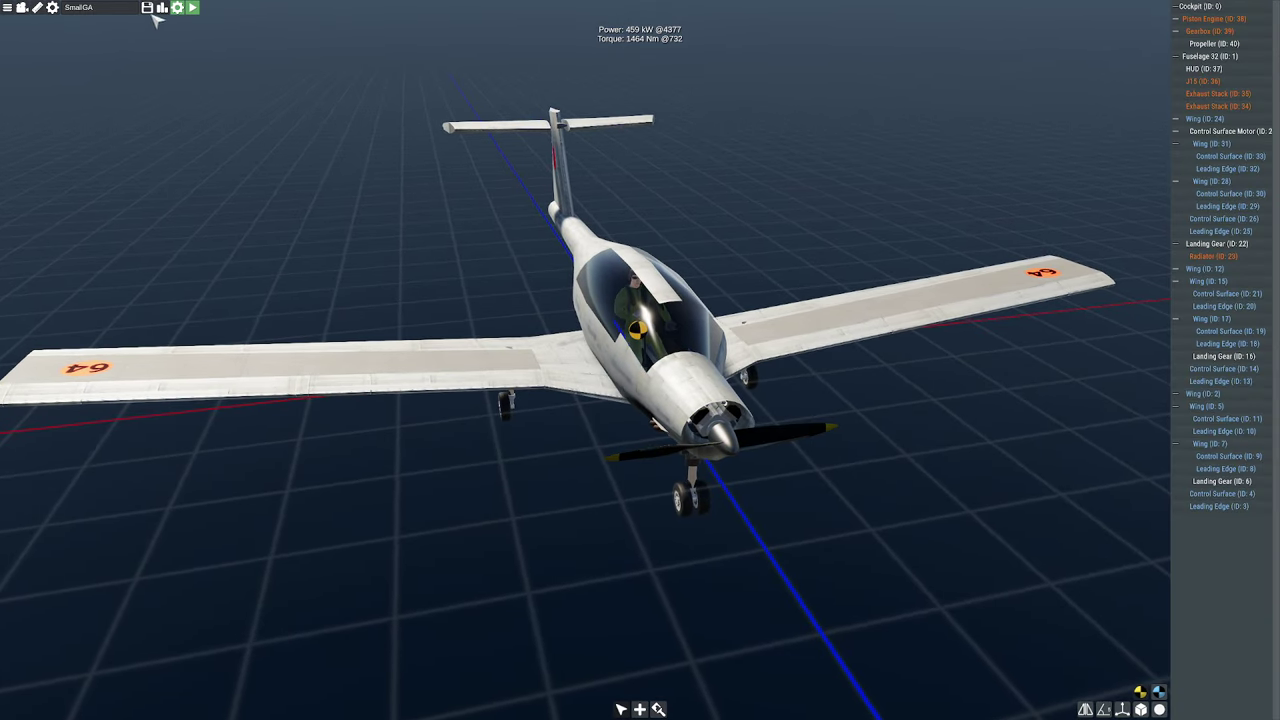
Load the saved aircraft tu95.
click(20, 8)
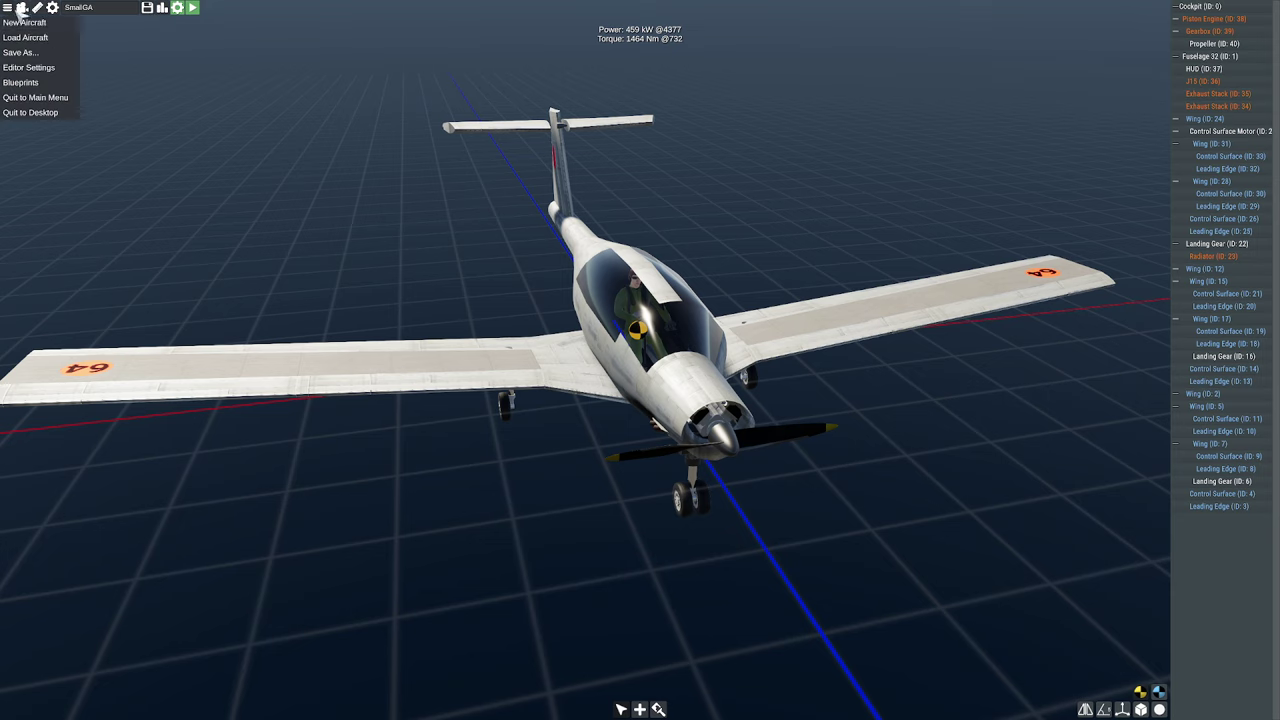
click(28, 38)
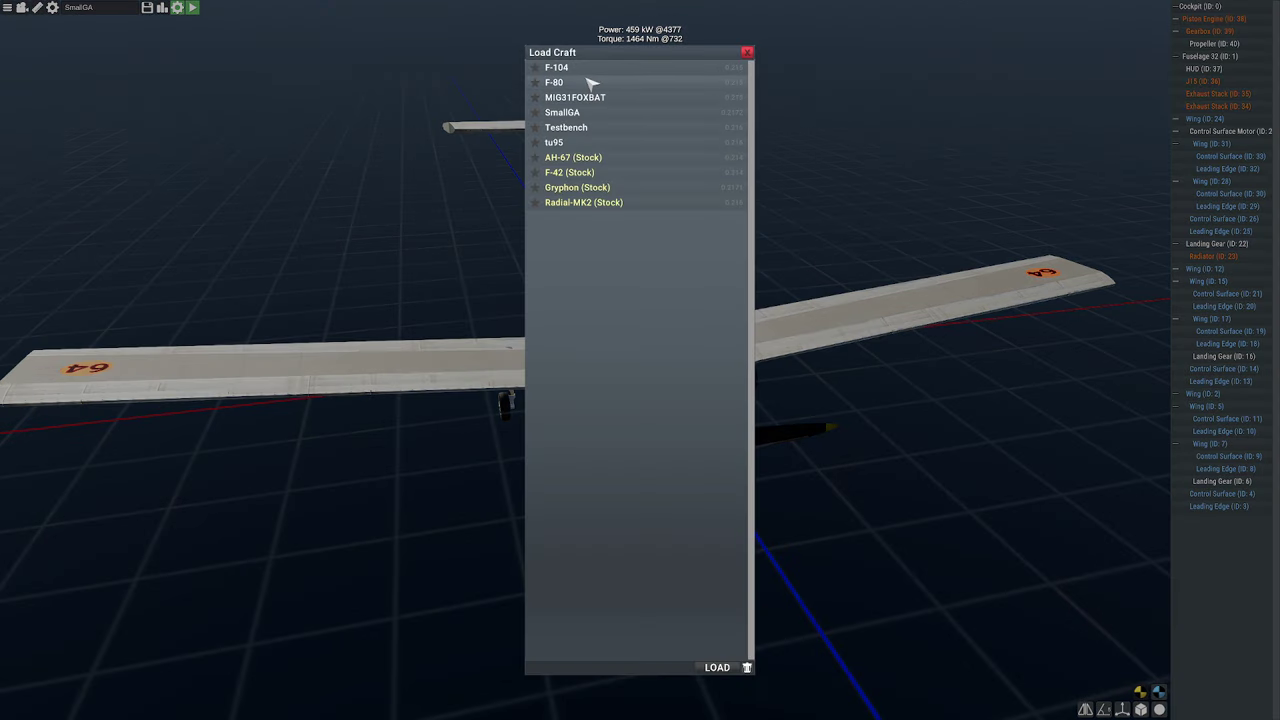
click(578, 143)
click(717, 668)
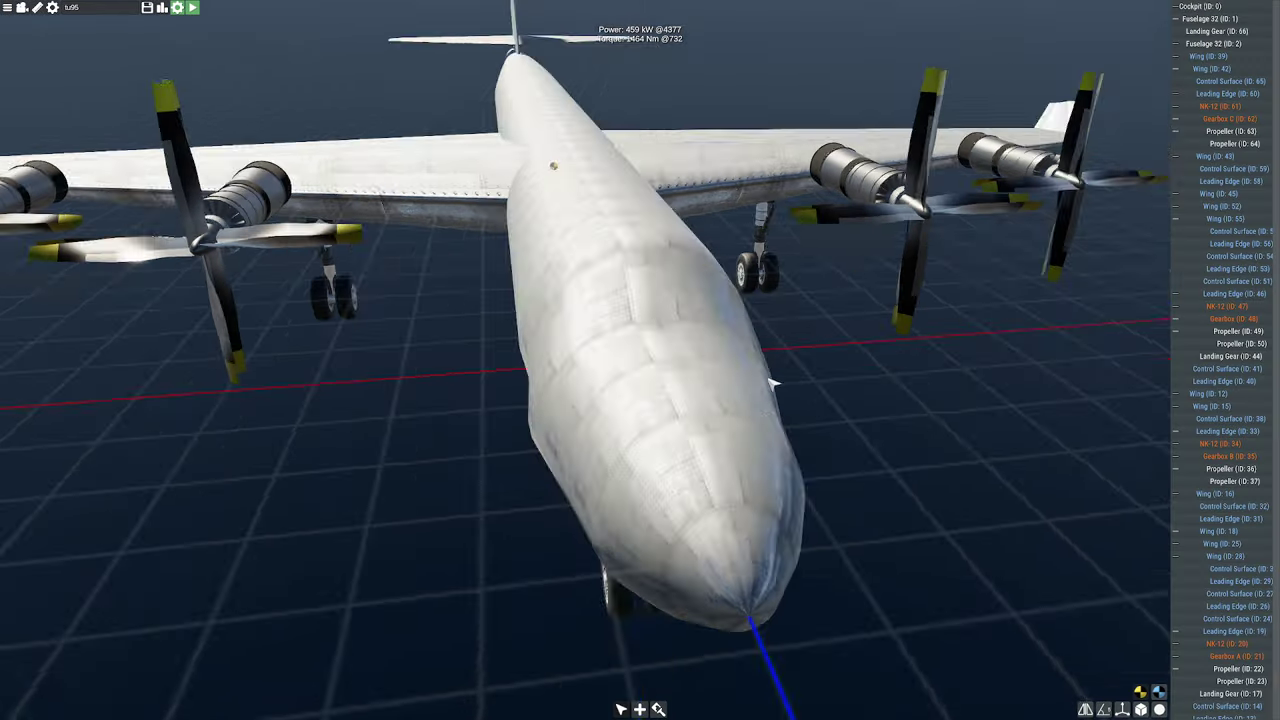
Inspect one of the NK-12 engines on the wing and its contra-rotating propellers up close.
right_drag(788, 295, 752, 397)
key(w)
key(d)
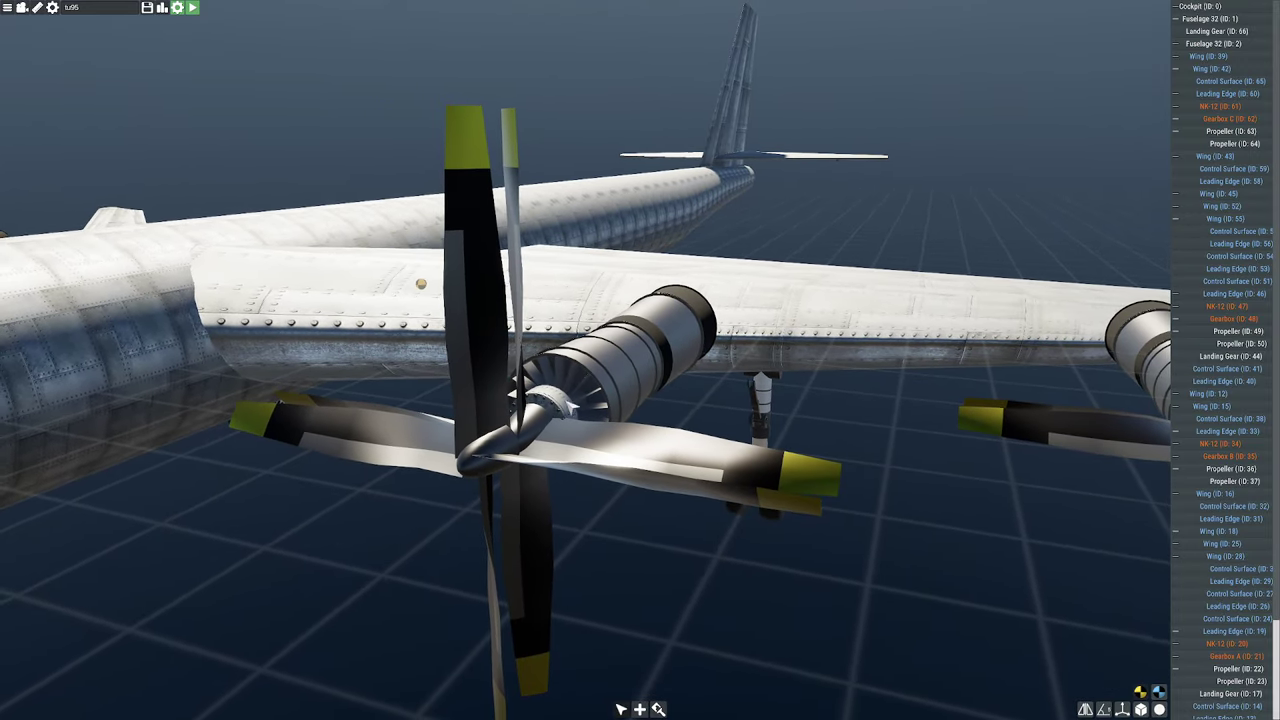
right_drag(786, 337, 781, 346)
click(588, 408)
click(541, 439)
mouse_move(800, 375)
middle_down()
mouse_move(714, 366)
mouse_move(786, 371)
middle_up()
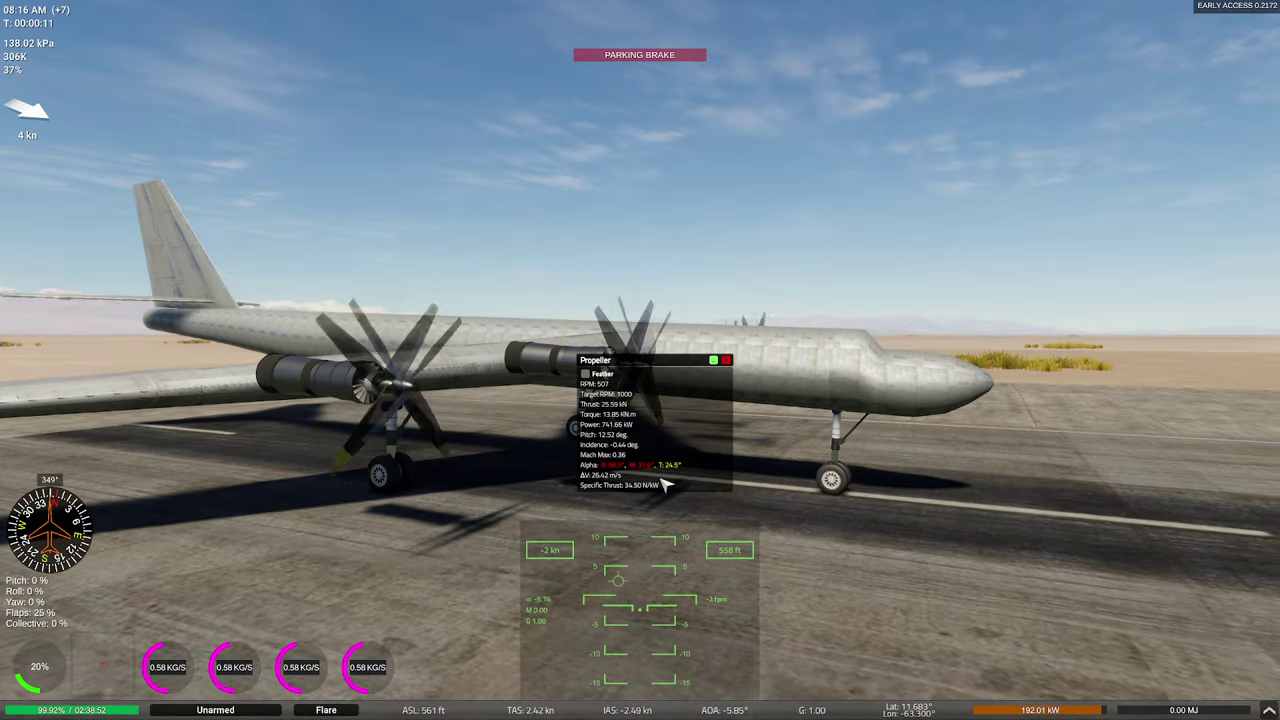
Vary the tu95's throttle on the runway, ending at 100%, to compare the propeller's pitch and thrust readouts.
key(ctrl)
key(shift)
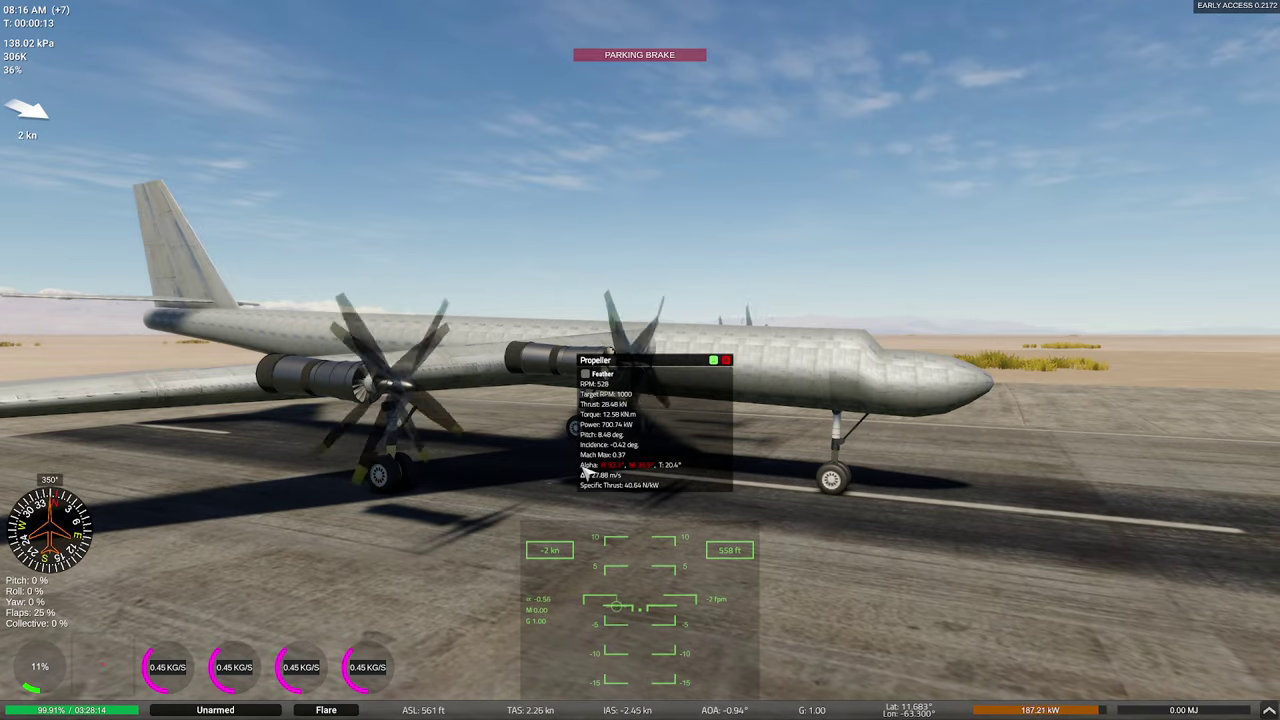
key(ctrl)
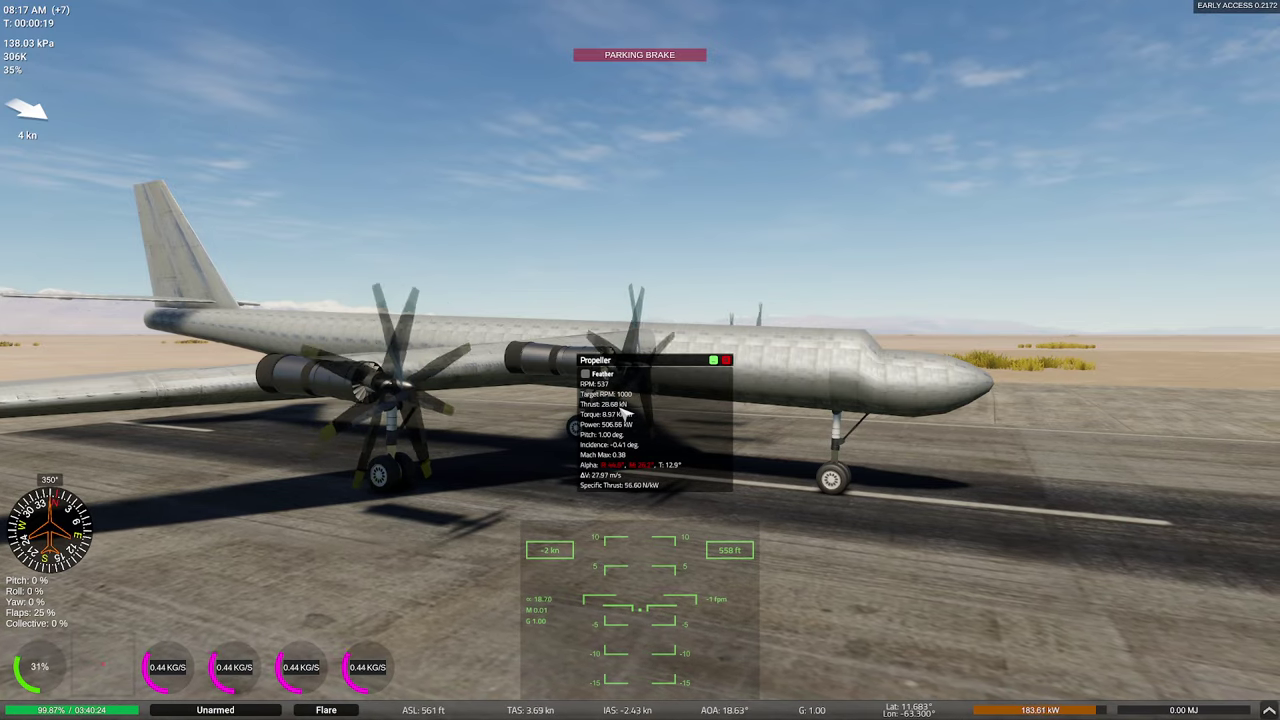
key(shift)
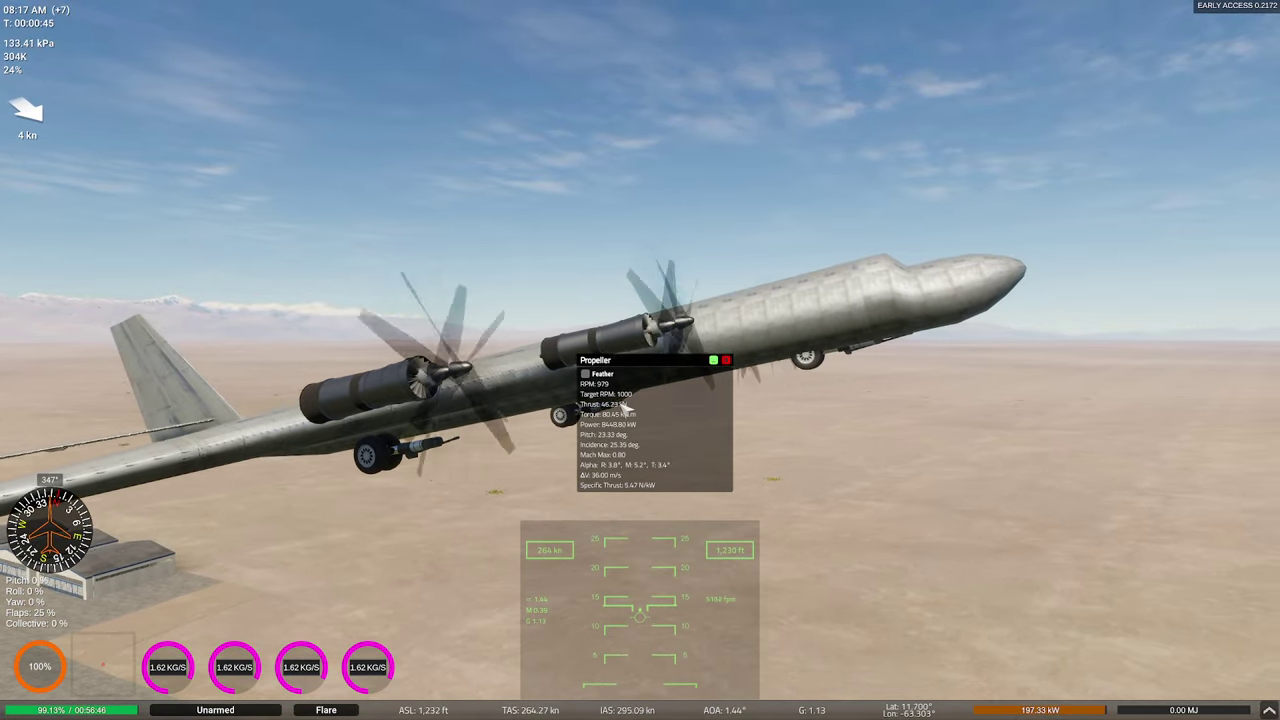
View the climbing tu95 from several angles, engage its parking brake and close the Propeller readout.
right_drag(729, 448, 611, 417)
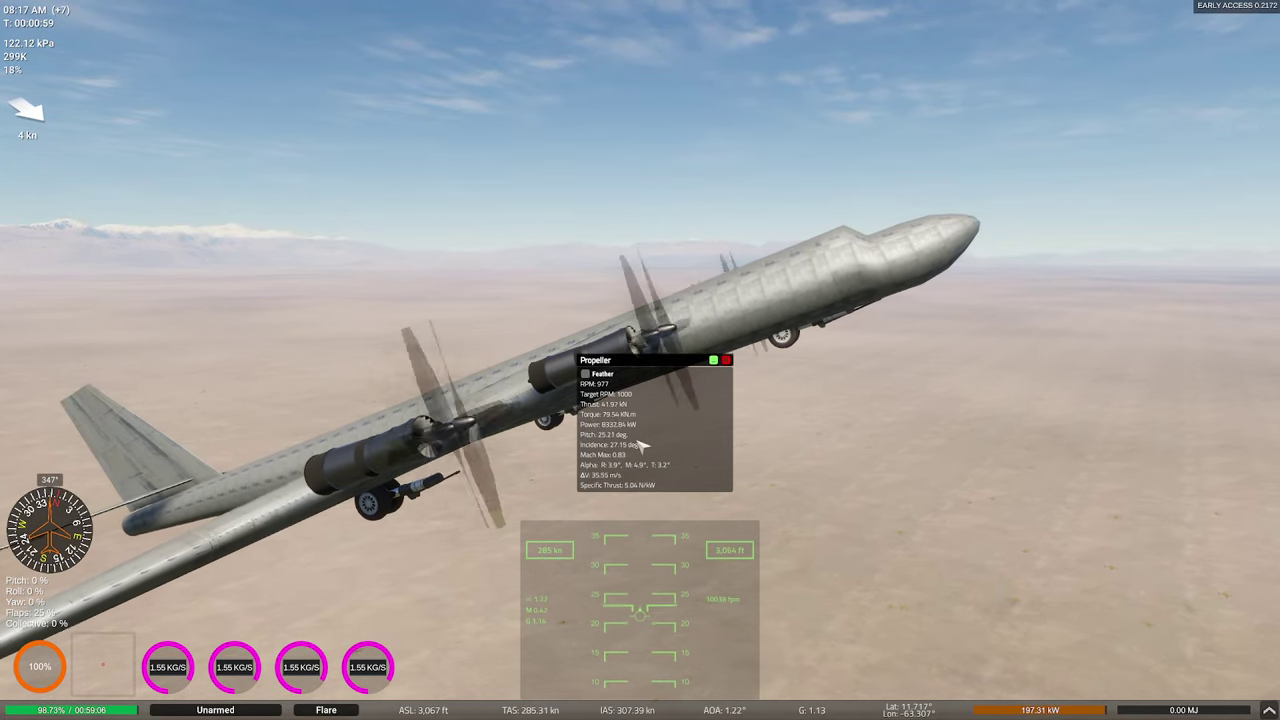
key(b)
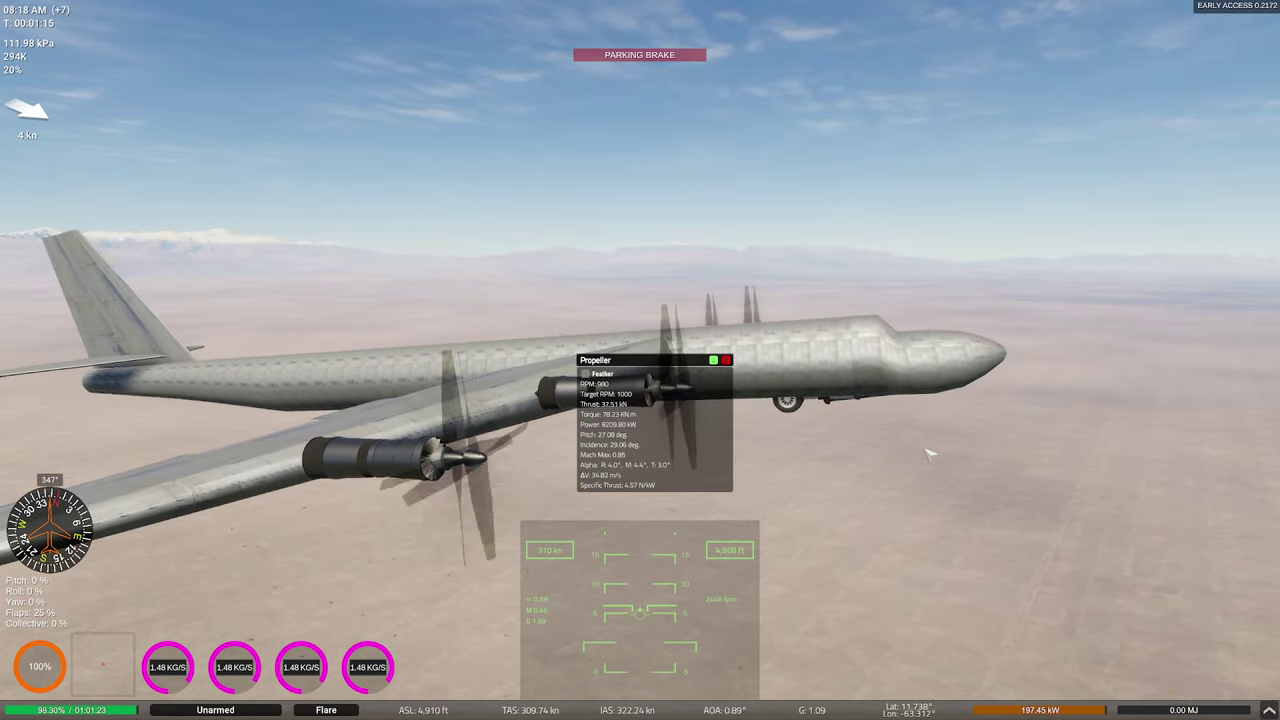
right_drag(927, 450, 927, 590)
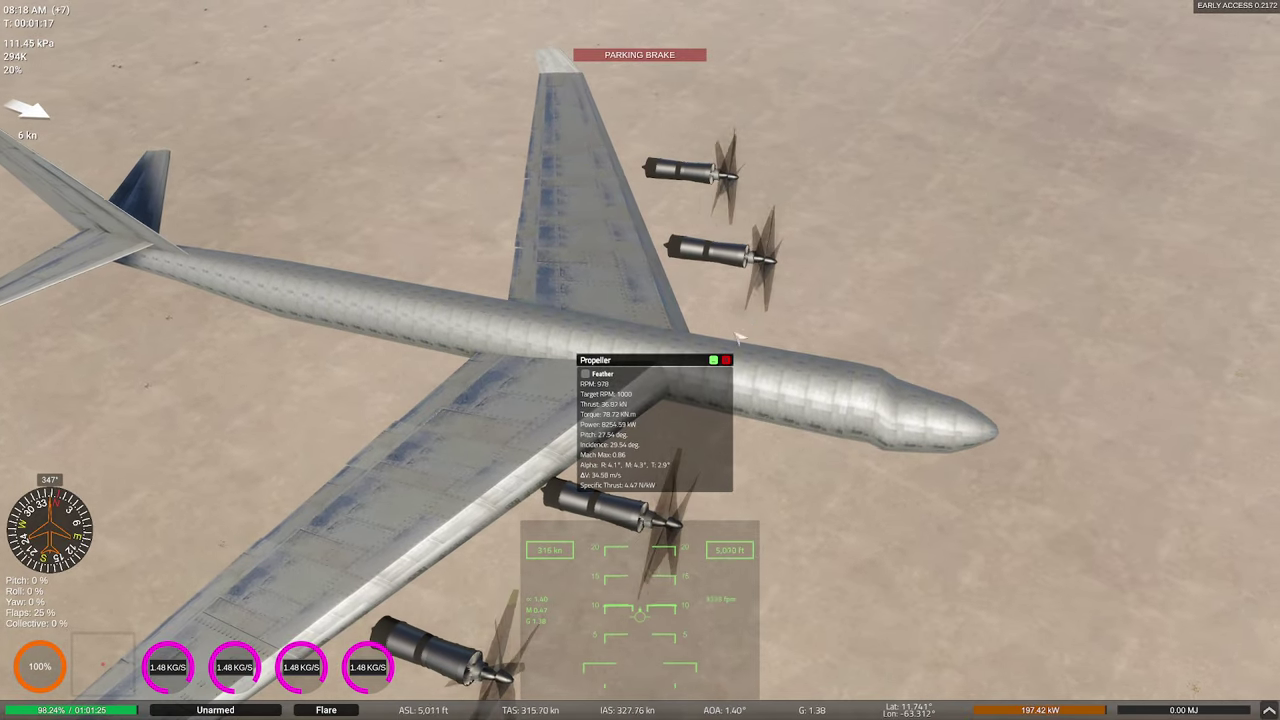
click(727, 360)
right_drag(952, 398, 952, 280)
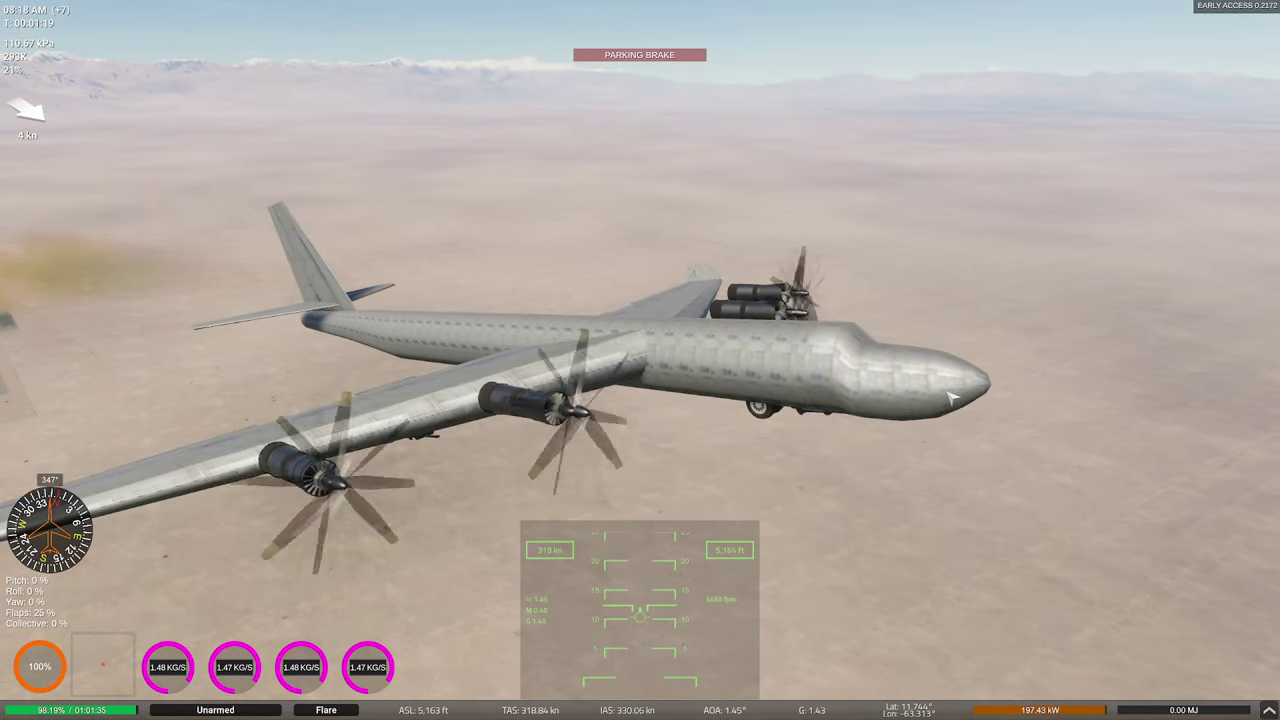